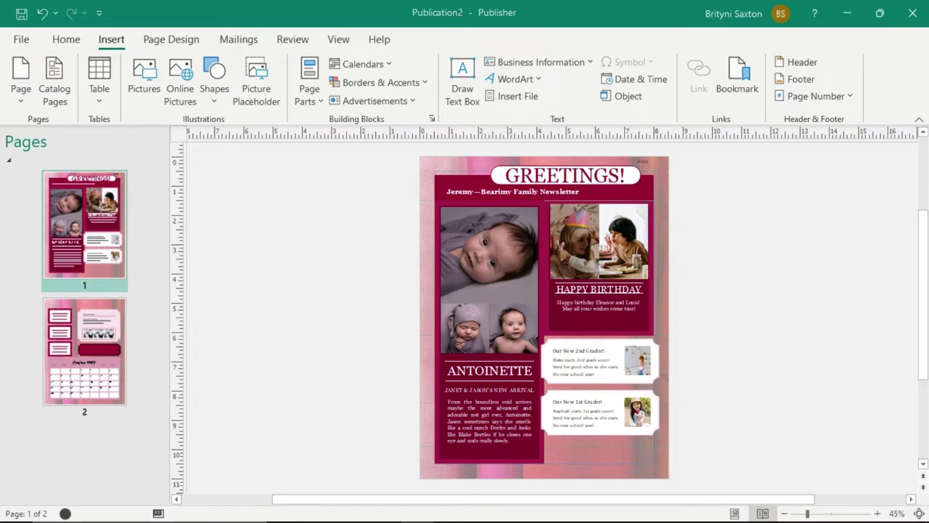
# Show the newsletter's page 2 and zoom in to about 112%
pyautogui.click(107, 359)
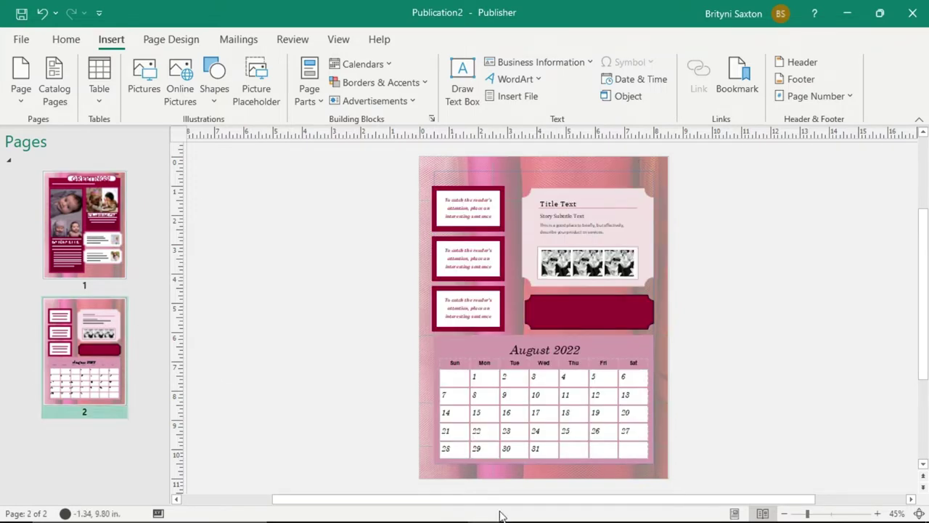
pyautogui.click(816, 513)
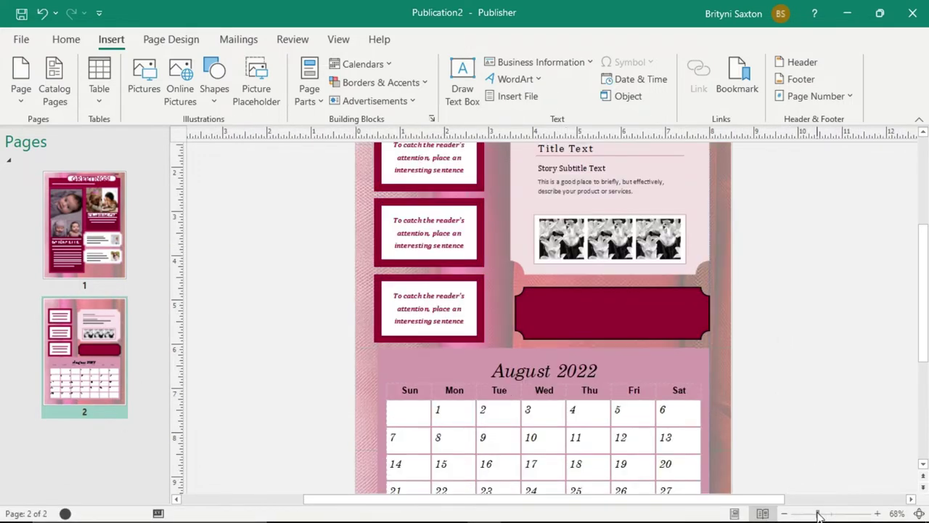
pyautogui.scroll(4, 753, 427)
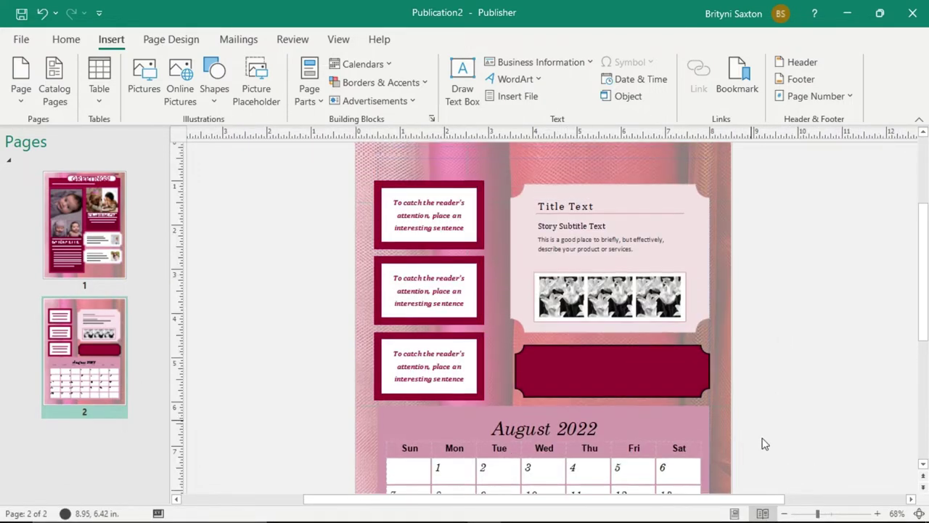
pyautogui.click(831, 513)
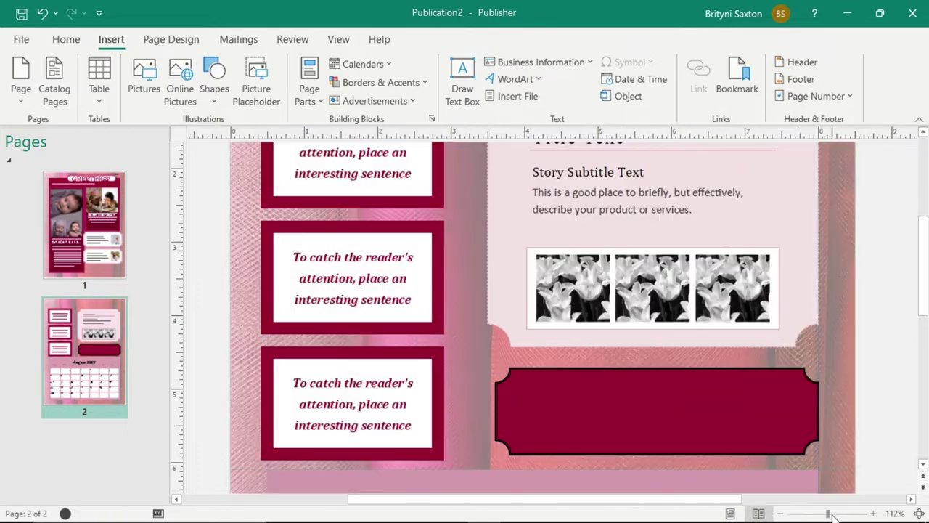
pyautogui.scroll(5, 746, 424)
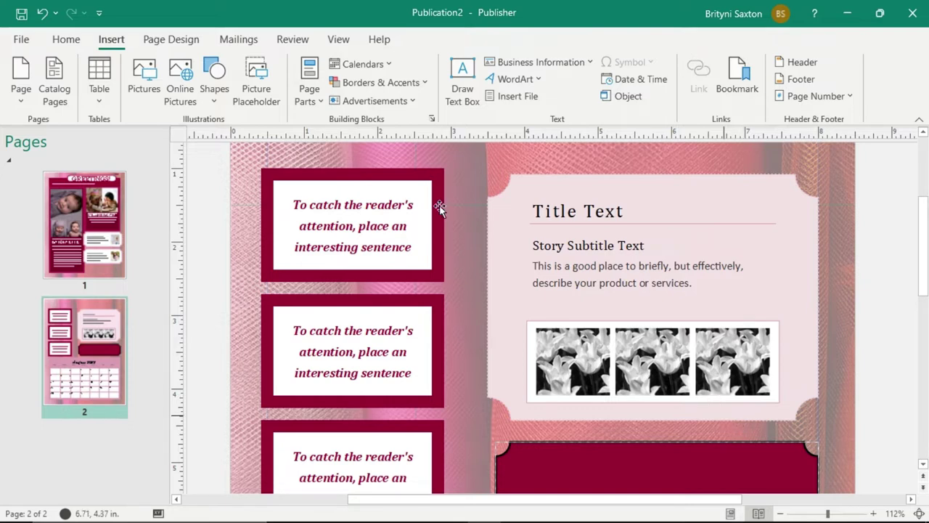
# Type the invitation to join the family group chat on What's App into the first quote box
pyautogui.click(351, 214)
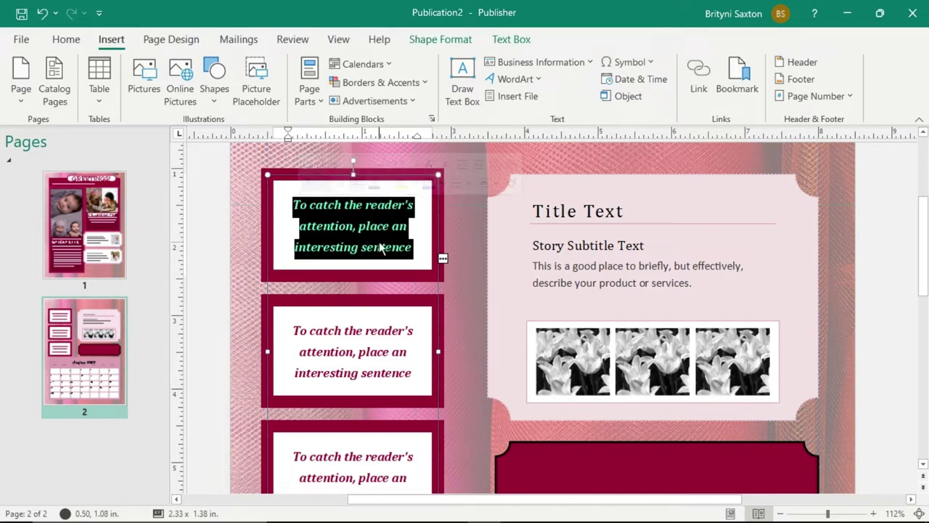
pyautogui.press('capslock')
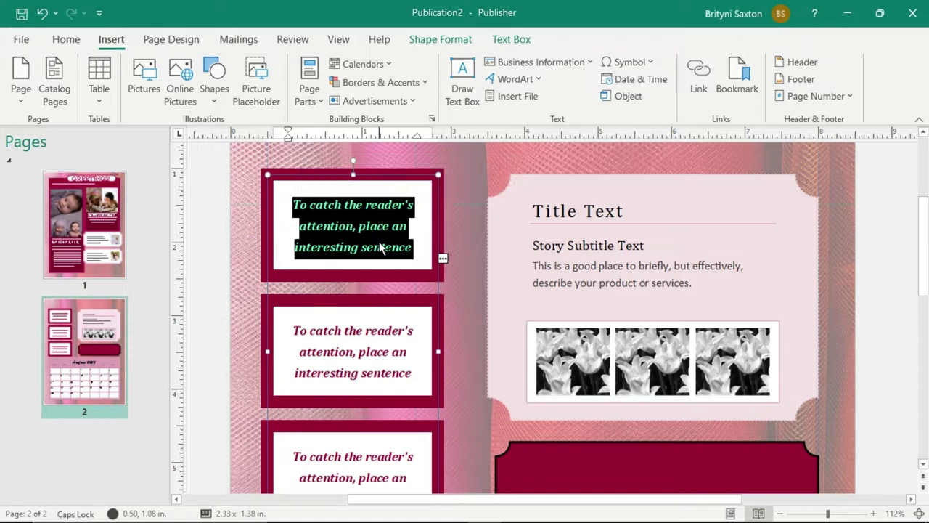
pyautogui.write('J')
pyautogui.press('capslock')
pyautogui.write('oin the j')
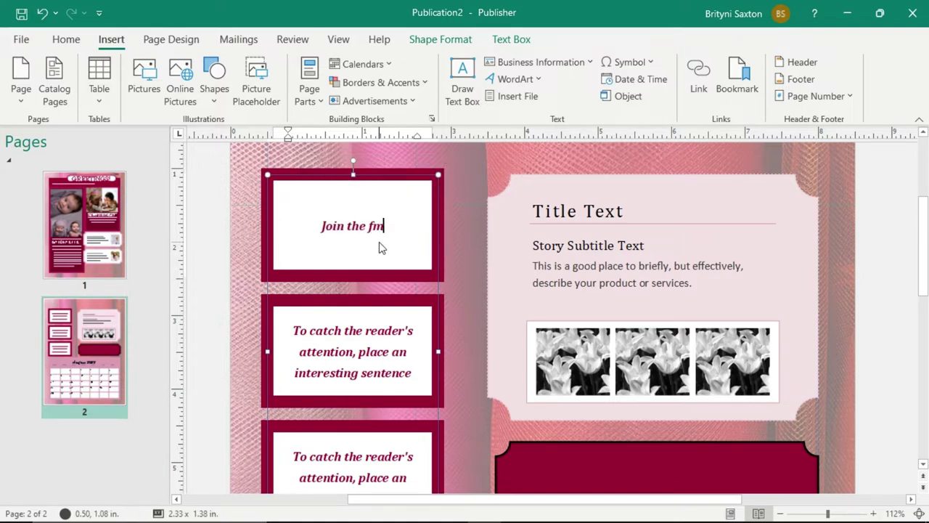
pyautogui.write('amily group chat on')
pyautogui.press('capslock')
pyautogui.write('W')
pyautogui.press('capslock')
pyautogui.write("hat's App!")
pyautogui.press('capslock')
pyautogui.write('G')
pyautogui.press('capslock')
pyautogui.write('et reminders')
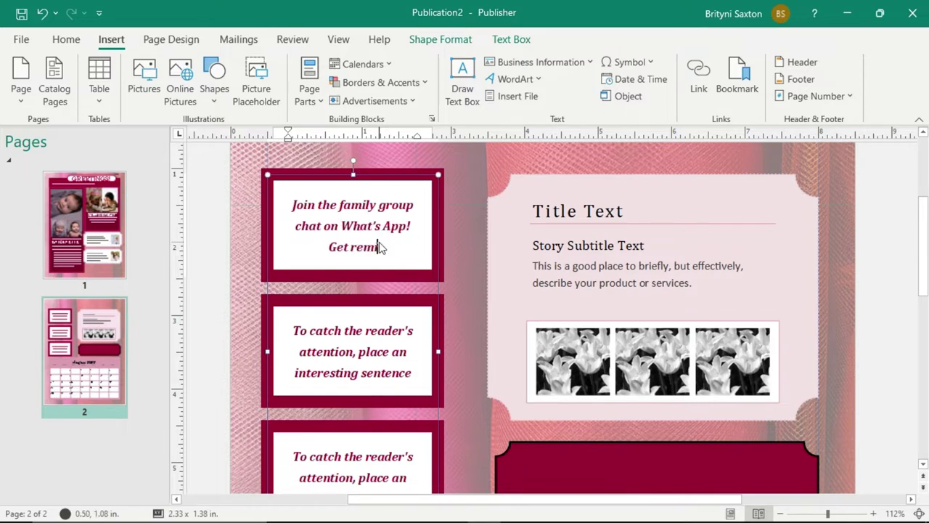
pyautogui.write(' and')
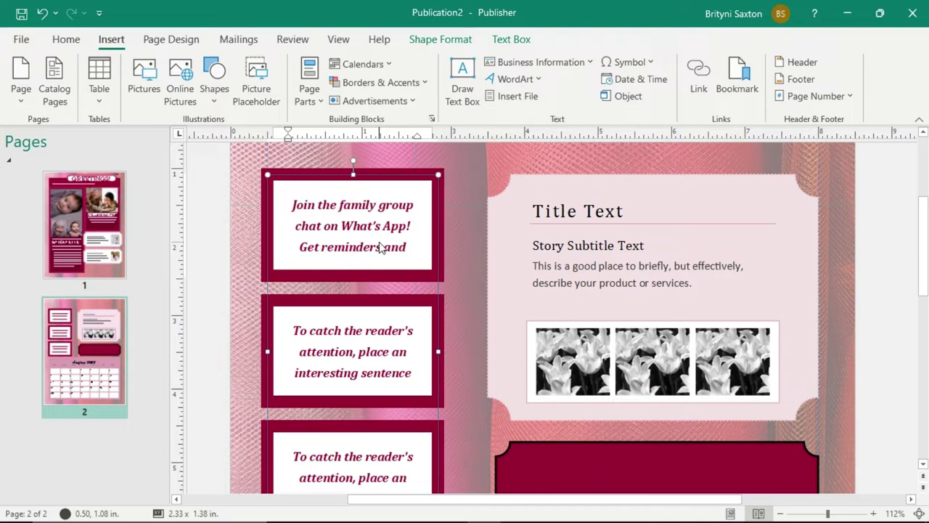
pyautogui.press('Return')
# Apply Best Fit to the first box's text so it shrinks to 11.9 pt
pyautogui.click(324, 208)
pyautogui.tripleClick(324, 207)
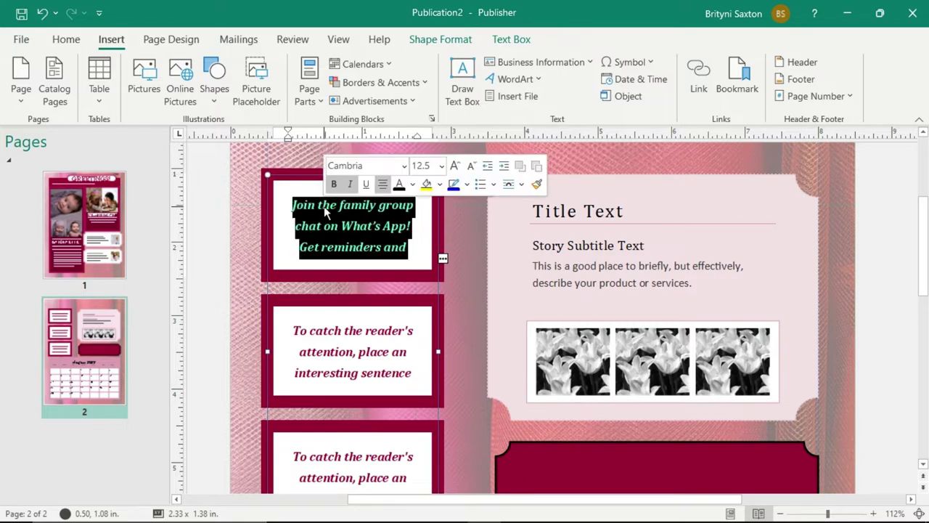
pyautogui.click(506, 45)
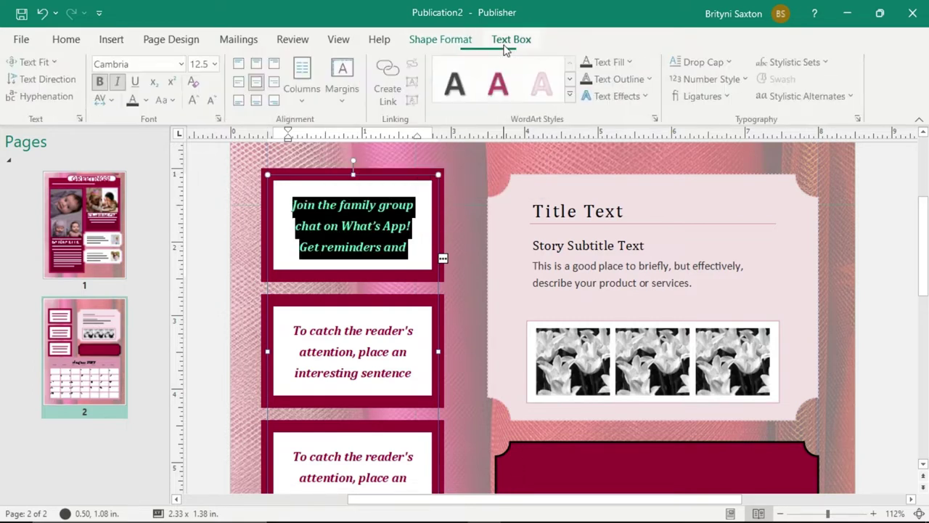
pyautogui.click(55, 64)
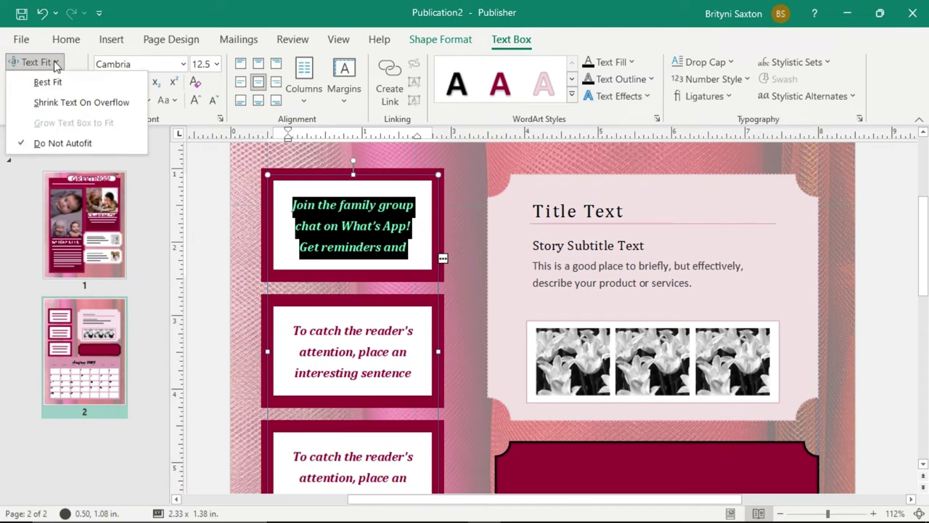
pyautogui.click(69, 81)
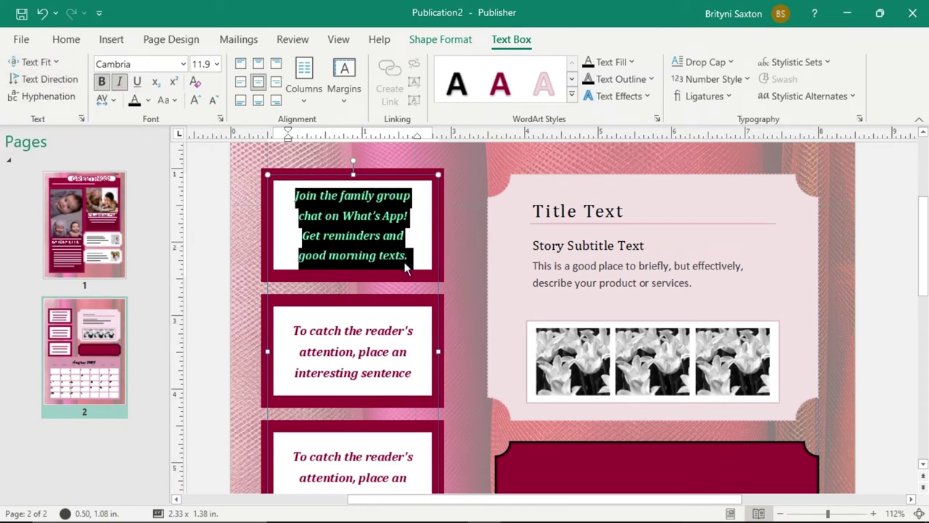
pyautogui.press('Escape')
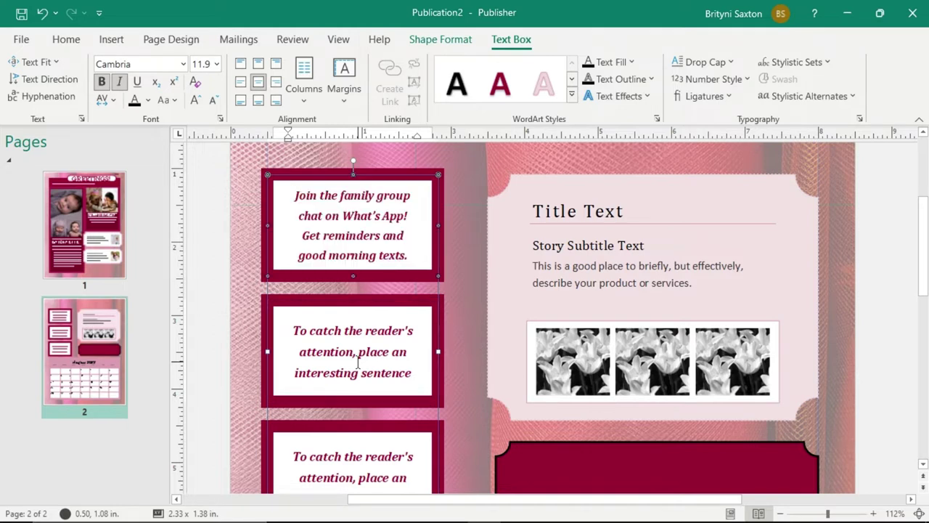
# Replace the second box's text with a family member's January 2023 surgery date and 'Family Meal Plan Link'
pyautogui.tripleClick(358, 362)
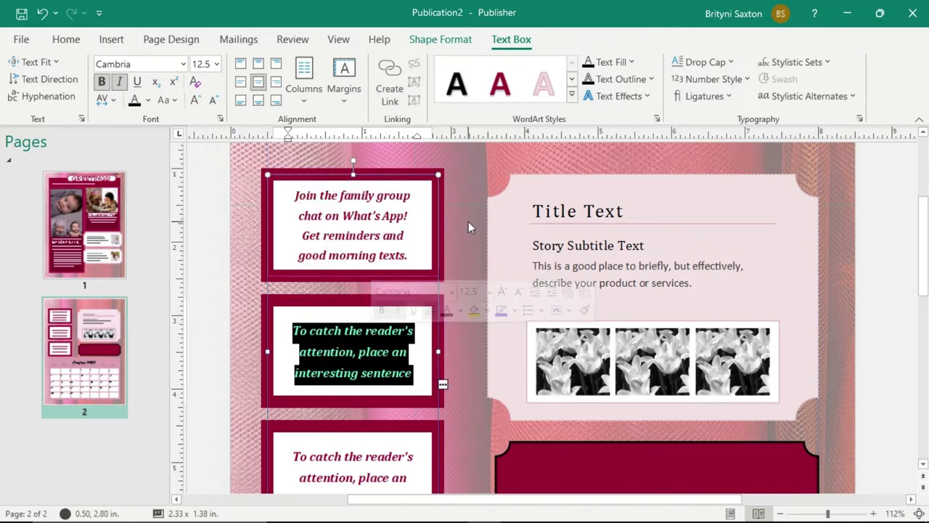
pyautogui.scroll(-1, 468, 225)
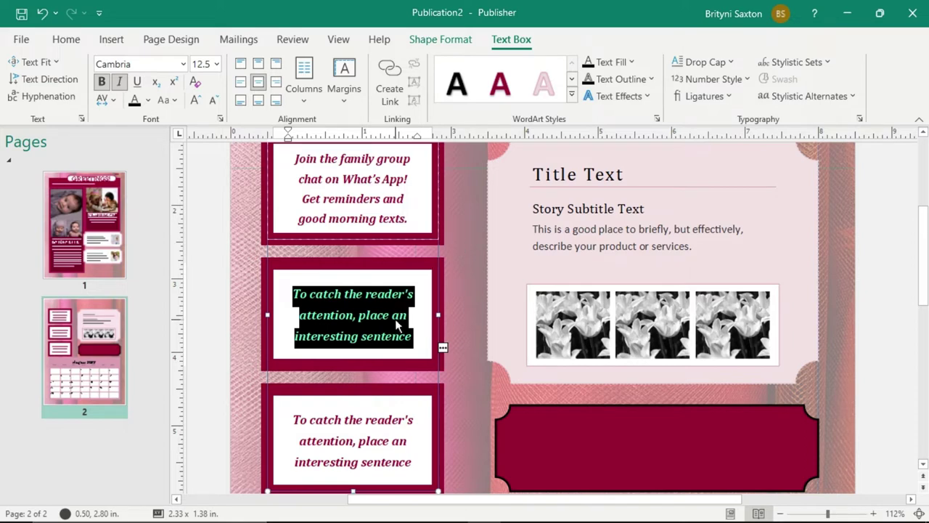
pyautogui.moveTo(392, 315)
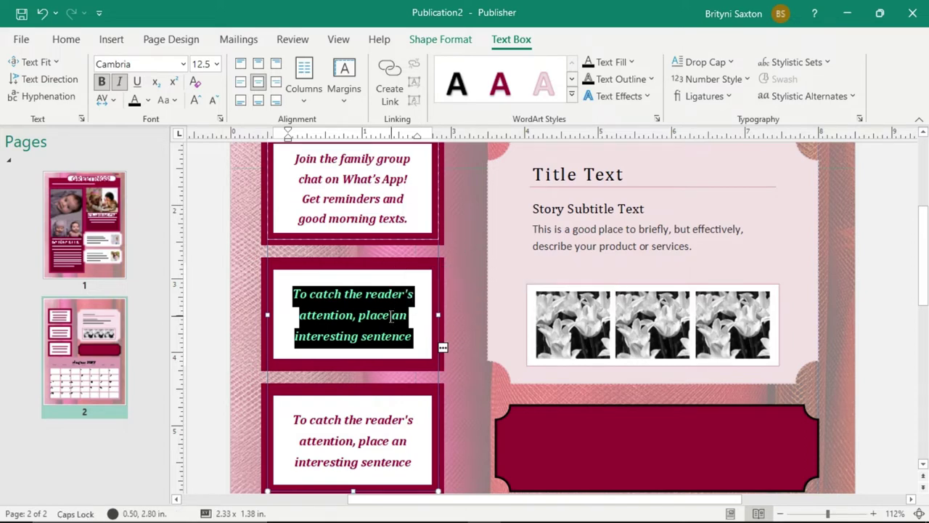
pyautogui.write('Michael')
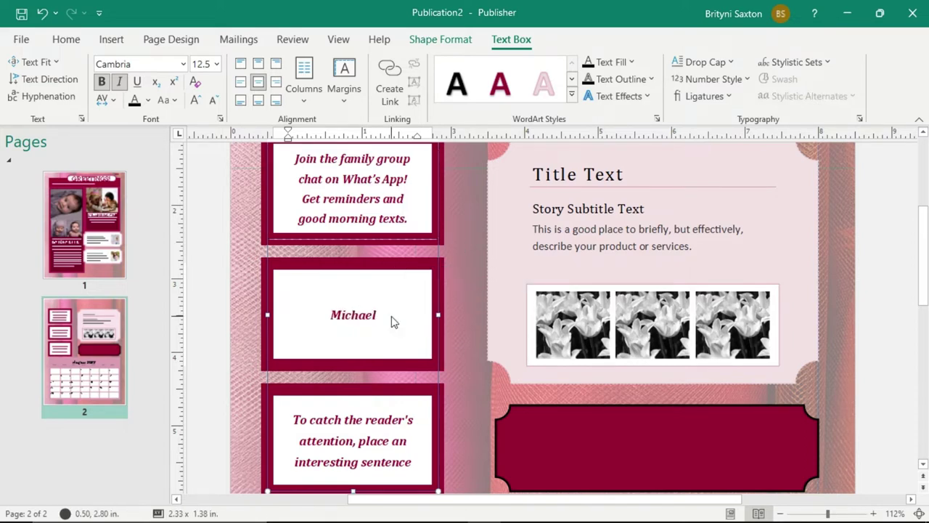
pyautogui.write("'s ")
pyautogui.write('surge')
pyautogui.write('ry date:')
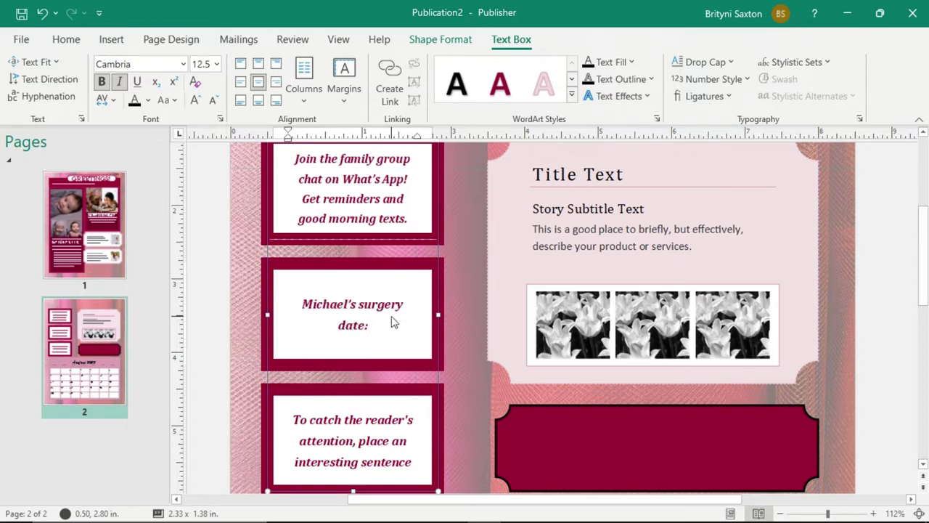
pyautogui.write(' 0')
pyautogui.press('BackSpace')
pyautogui.write('January 2023')
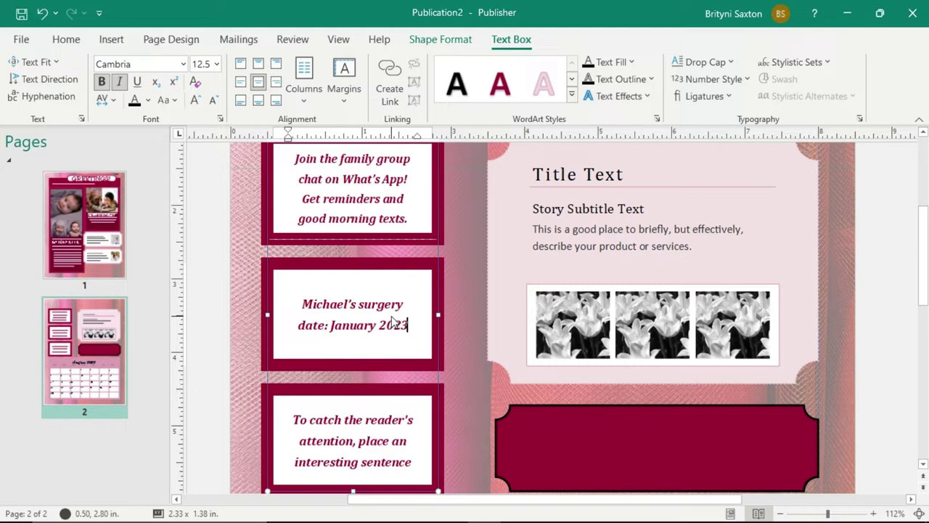
pyautogui.press('Return')
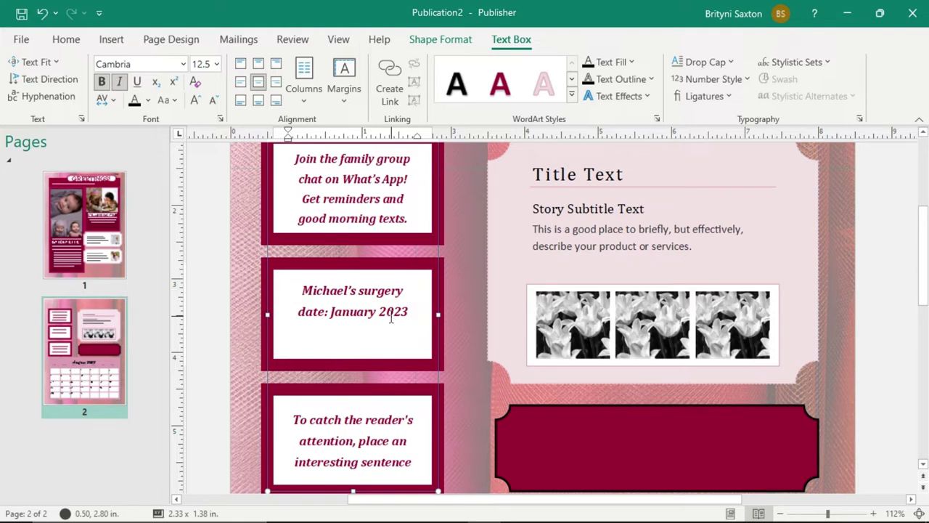
pyautogui.write('Family Meal Plan Link')
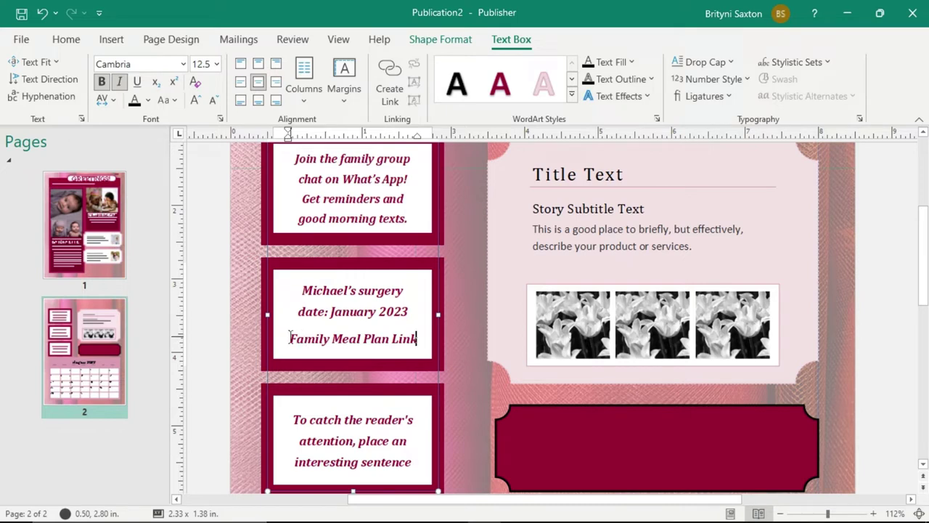
# Delete the word 'Link' from the Family Meal Plan Link line
pyautogui.moveTo(290, 338); pyautogui.dragTo(423, 339)
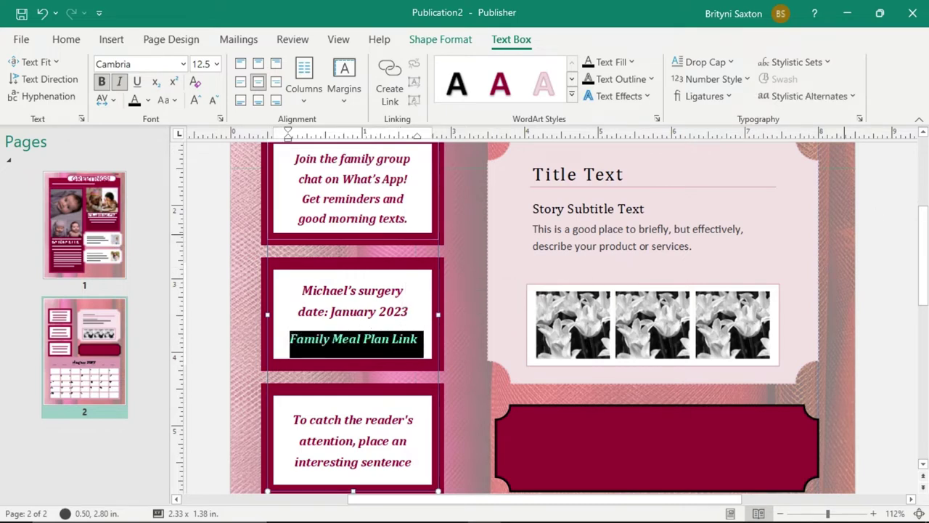
pyautogui.press('Escape')
pyautogui.press('Escape')
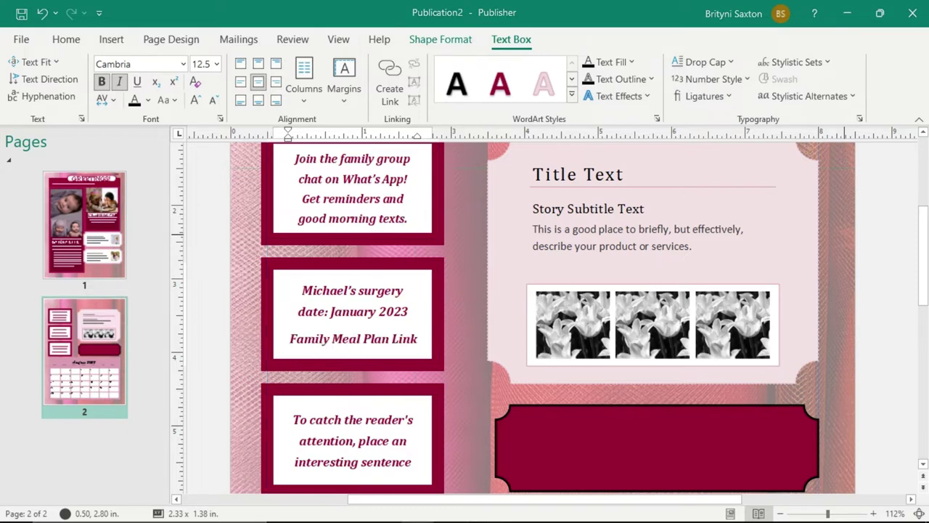
pyautogui.moveTo(291, 338); pyautogui.dragTo(404, 346)
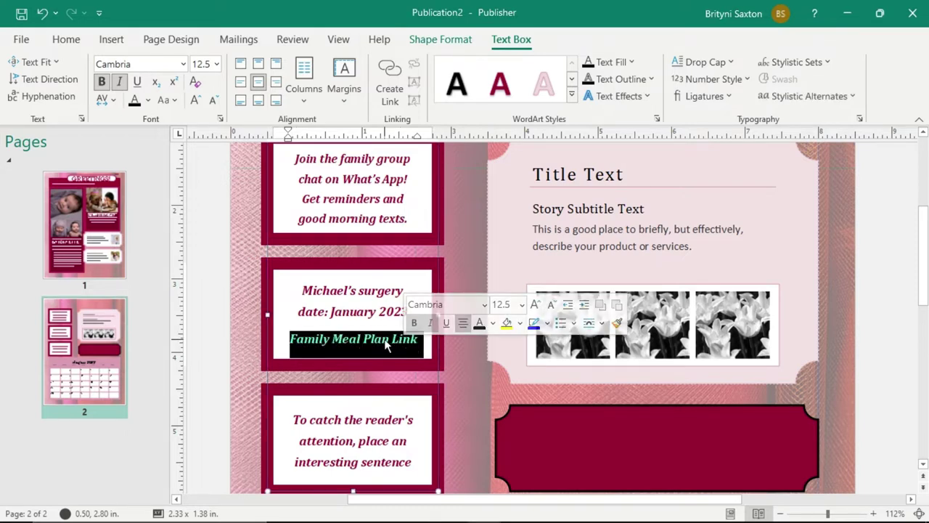
pyautogui.click(403, 339)
pyautogui.hotkey('shift', 'End')
pyautogui.press('BackSpace')
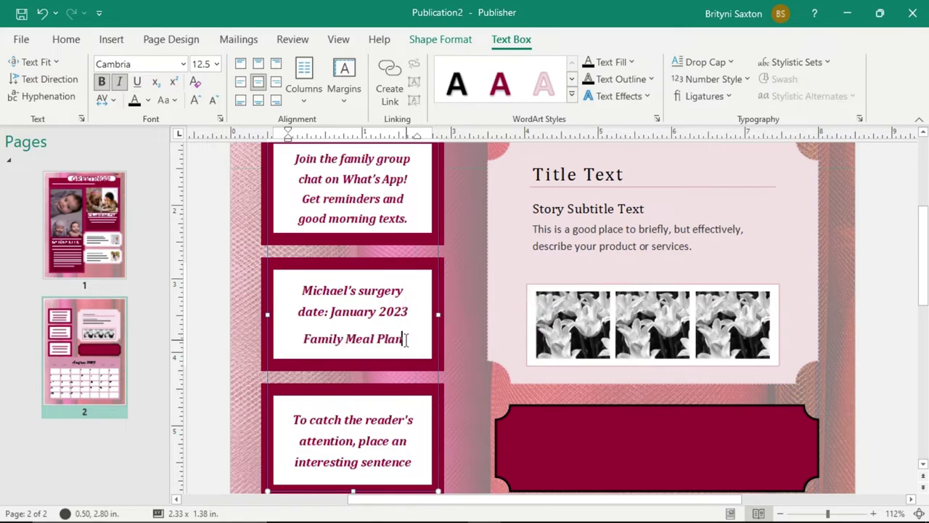
pyautogui.moveTo(302, 339); pyautogui.dragTo(383, 345)
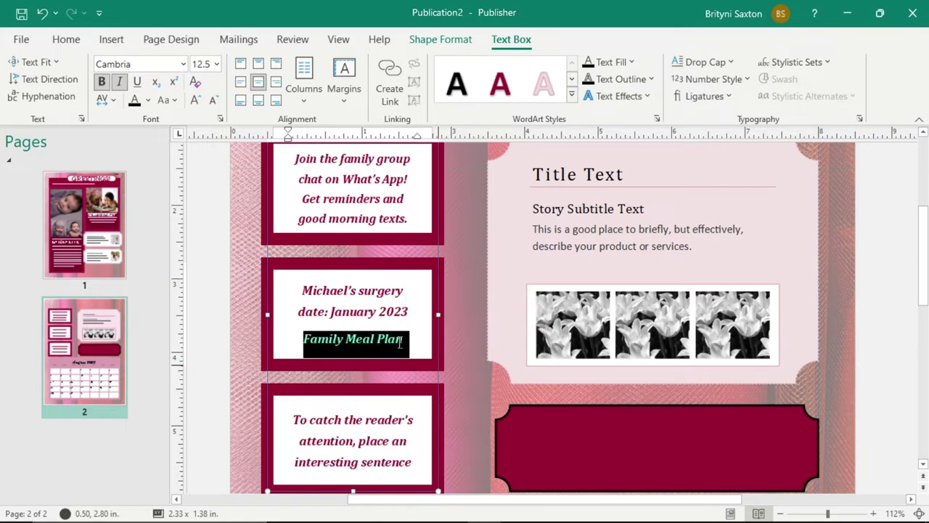
pyautogui.rightClick(383, 346)
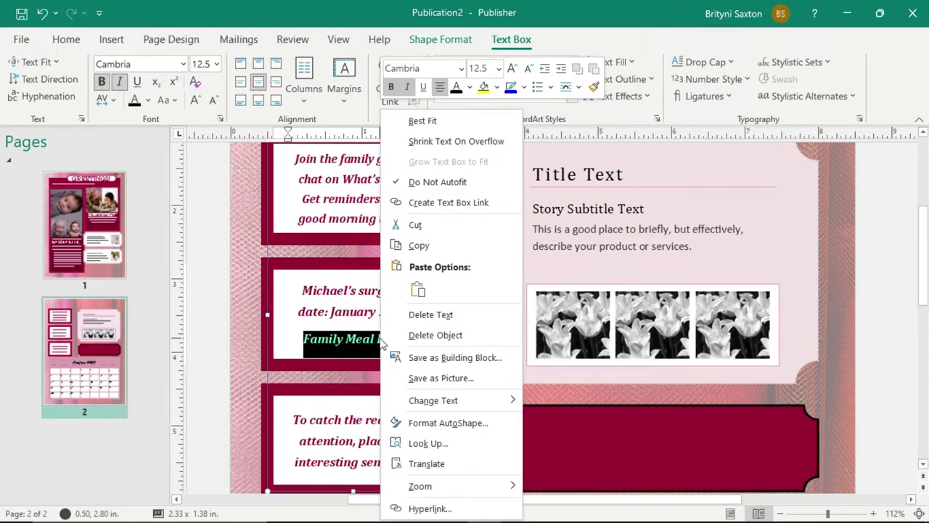
pyautogui.click(508, 515)
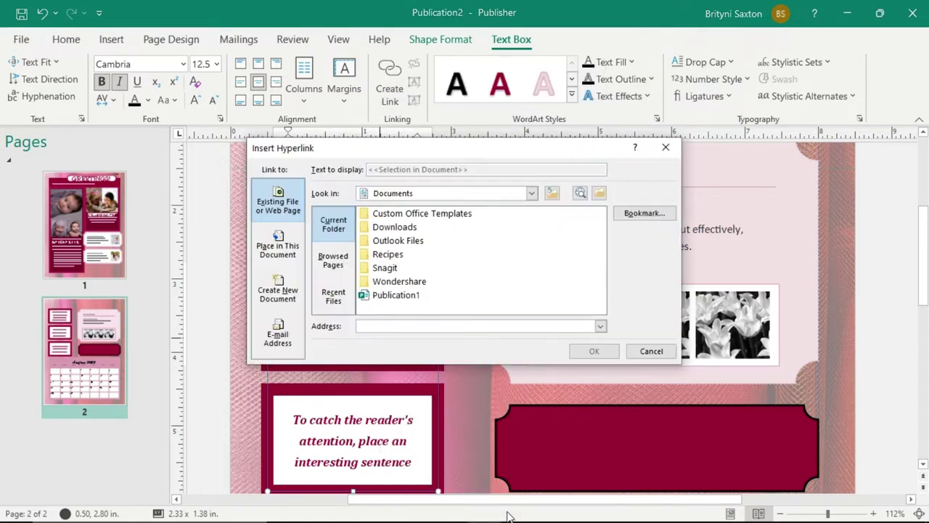
pyautogui.click(399, 326)
pyautogui.write('https://getfimealy.com/')
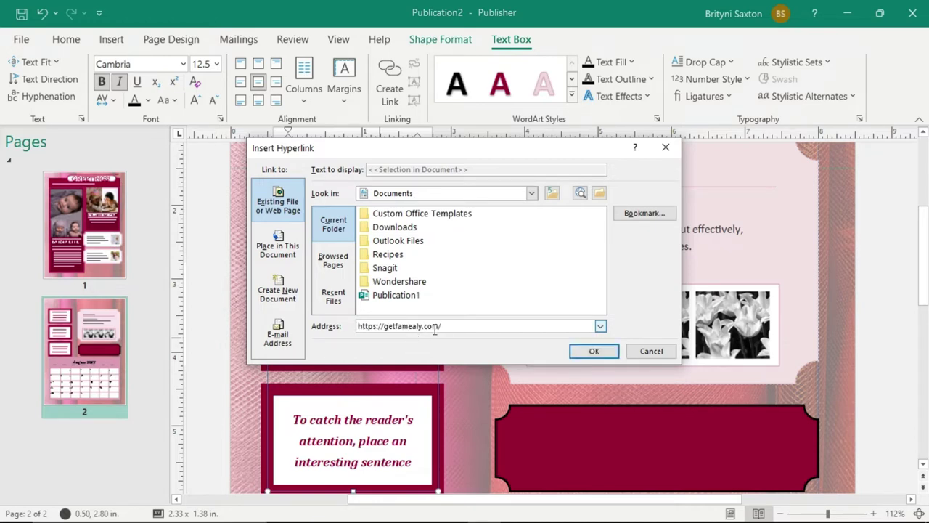
pyautogui.click(596, 354)
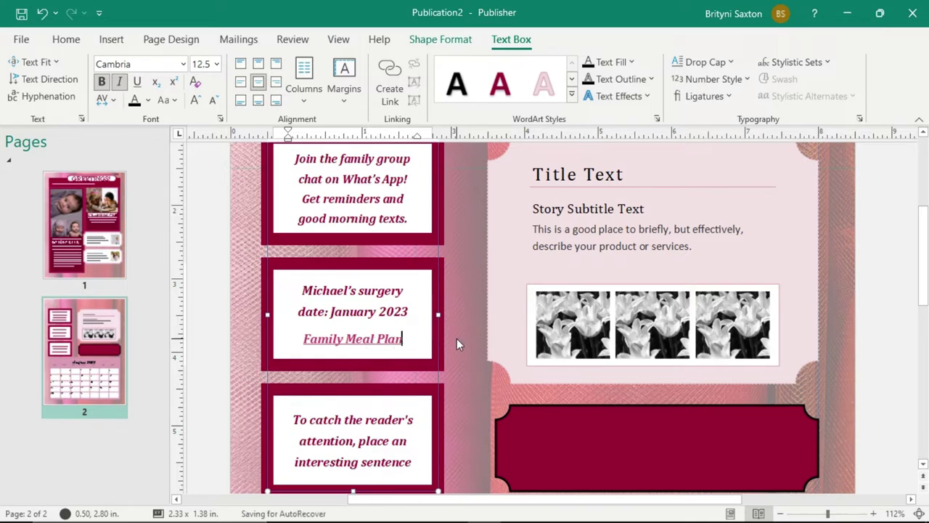
# Fill the third quote box with the lines Drink Water, Take Your Meds, Use Your PTO
pyautogui.press('Down')
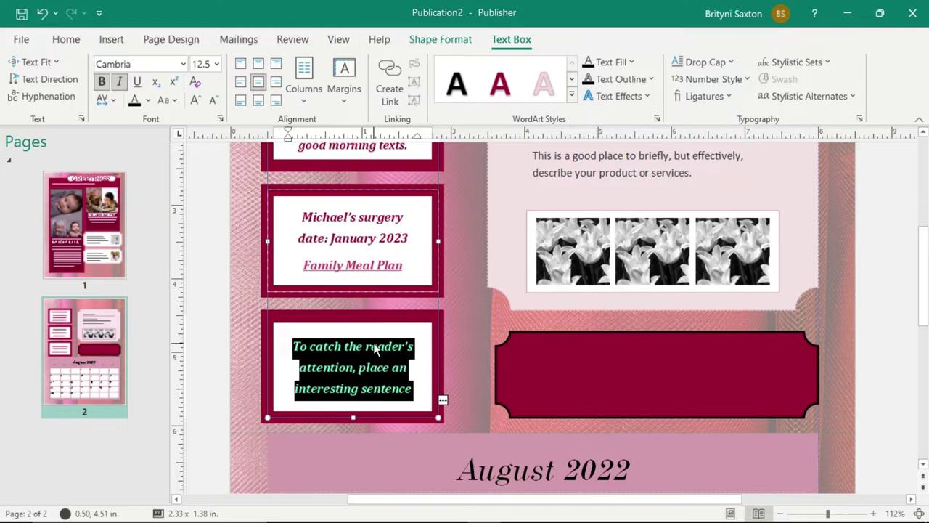
pyautogui.write('Drink')
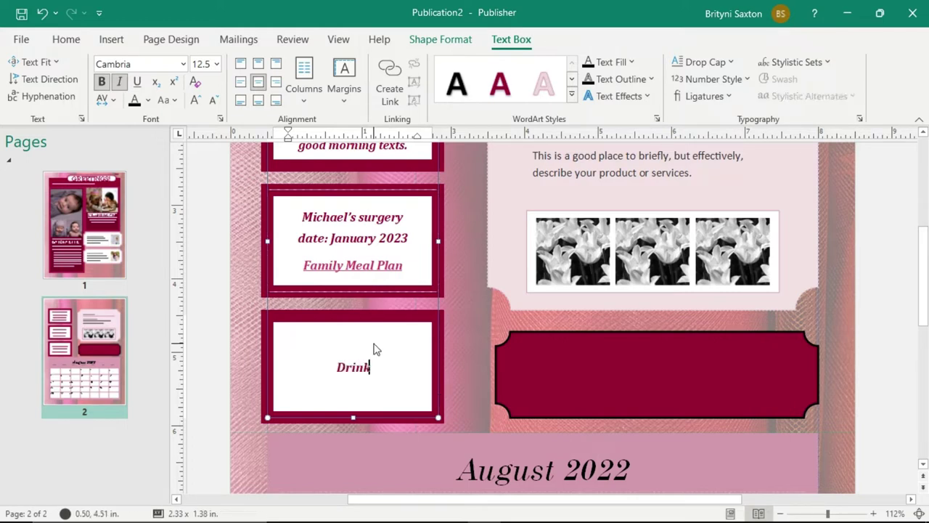
pyautogui.press('capslock')
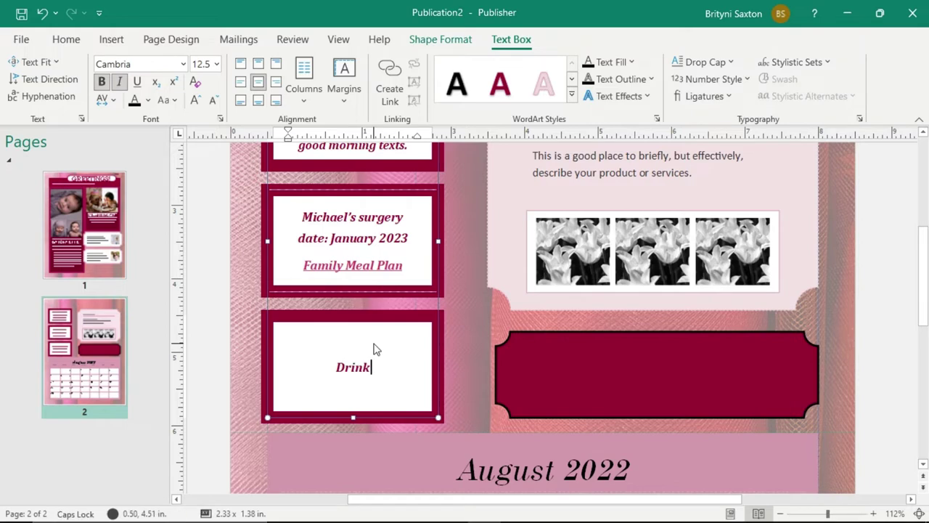
pyautogui.write('Water')
pyautogui.press('Return')
pyautogui.write('Take Your Me')
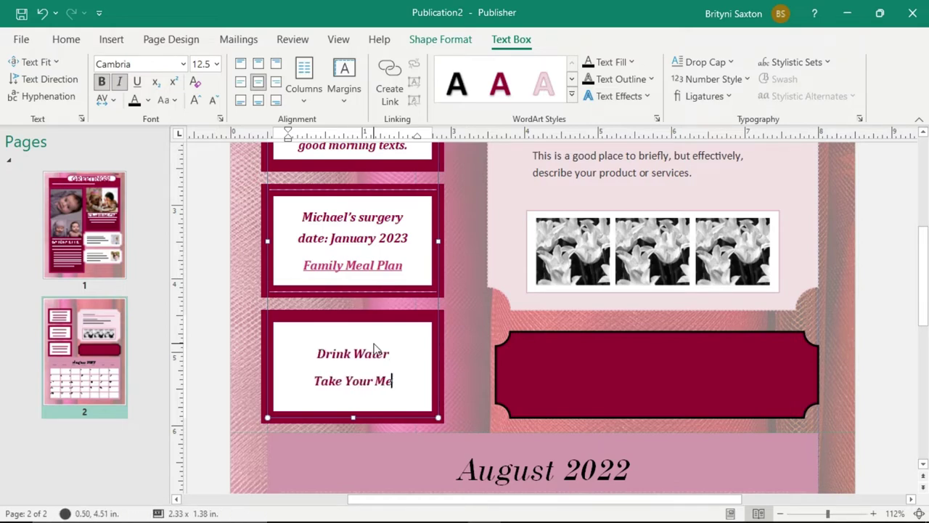
pyautogui.write('ds')
pyautogui.press('Return')
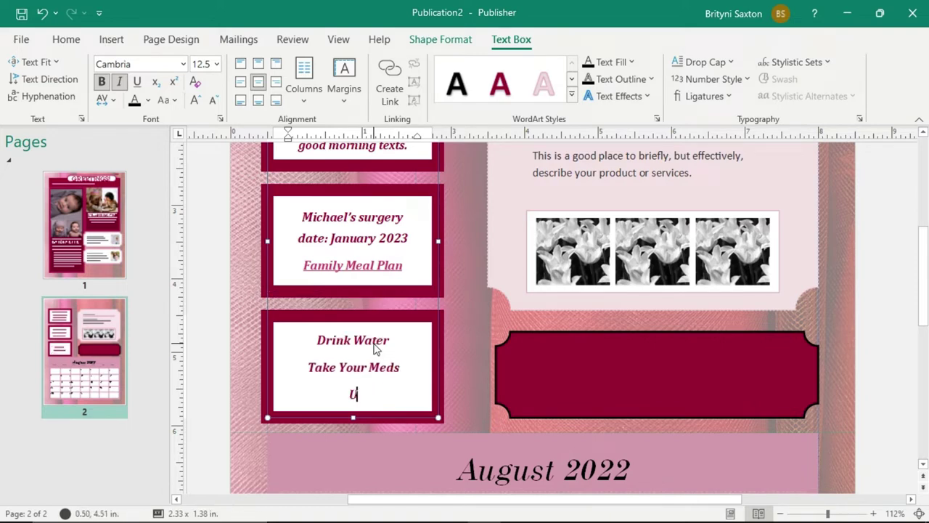
pyautogui.write('Use th')
pyautogui.press('BackSpace')
pyautogui.press('BackSpace')
pyautogui.press('capslock')
pyautogui.write('Your PTO')
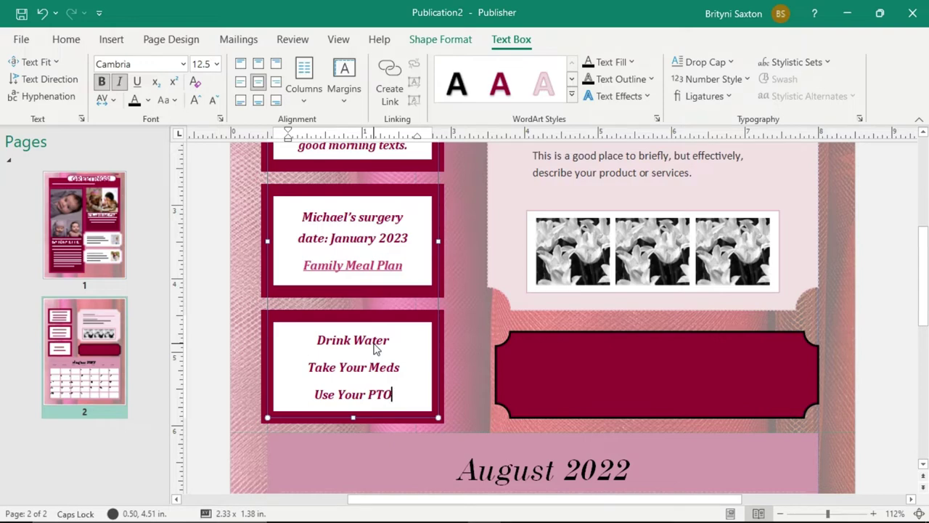
pyautogui.click(900, 376)
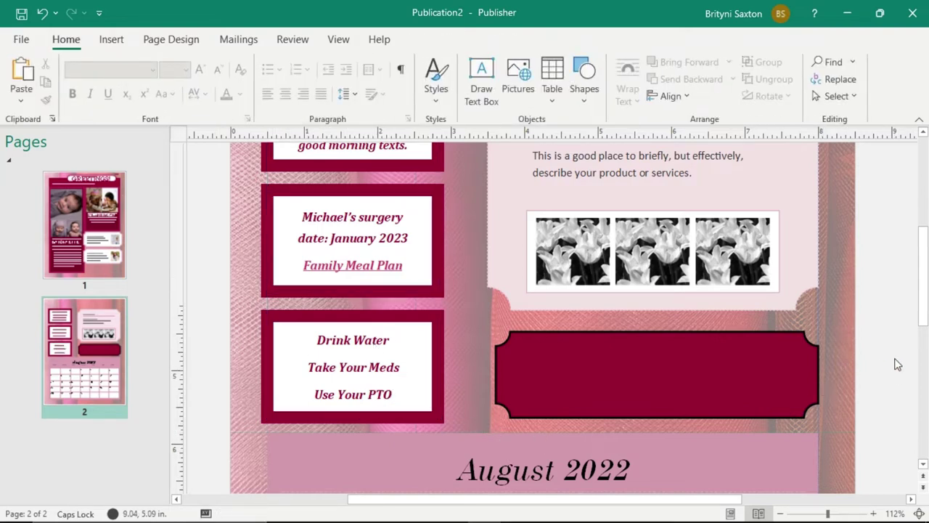
# Title the story 'Food Bringers' and type the subtitle 'Bring these items on 8/28/'
pyautogui.scroll(3, 897, 365)
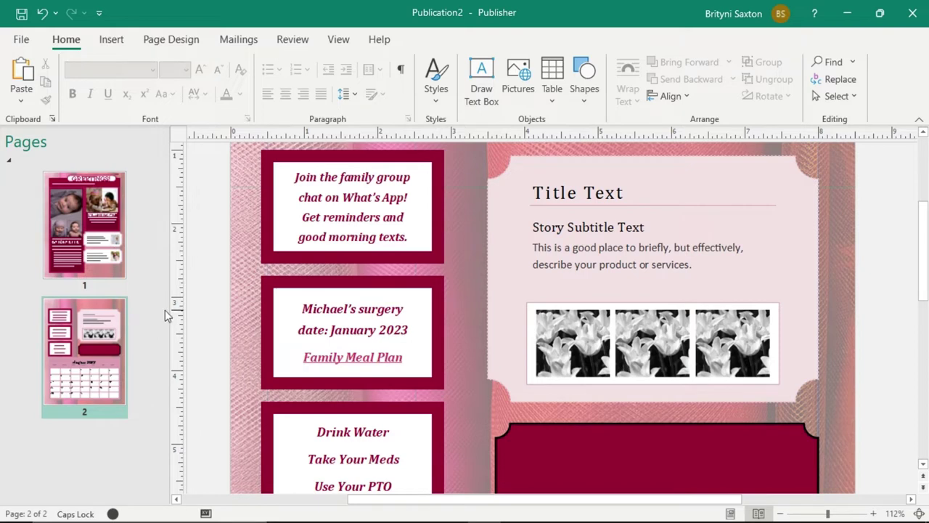
pyautogui.click(555, 198)
pyautogui.write('Food Brgin')
pyautogui.press('BackSpace')
pyautogui.press('BackSpace')
pyautogui.press('BackSpace')
pyautogui.write('ingers')
pyautogui.click(548, 226)
pyautogui.write('Bring these items on 8/')
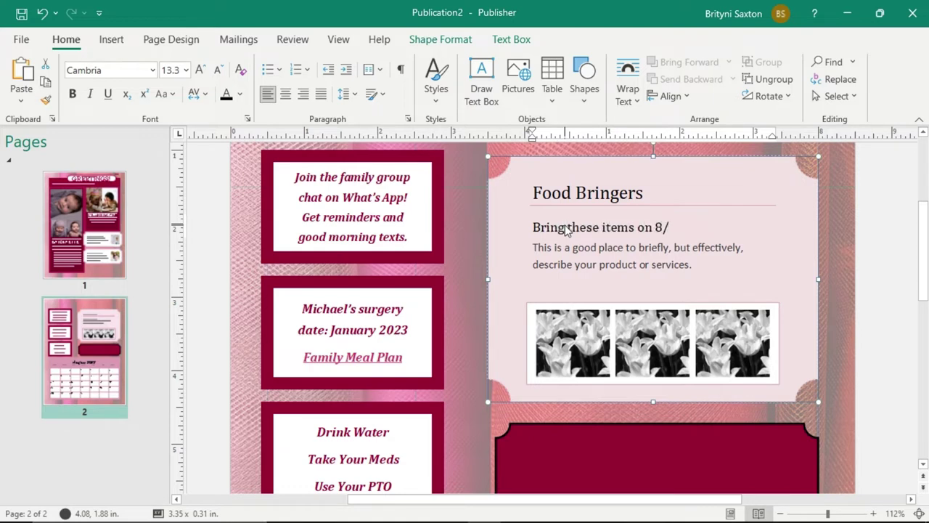
pyautogui.write('28/')
# Remove the stray slash after 8/28 and replace the body text with people's name lines
pyautogui.press('BackSpace')
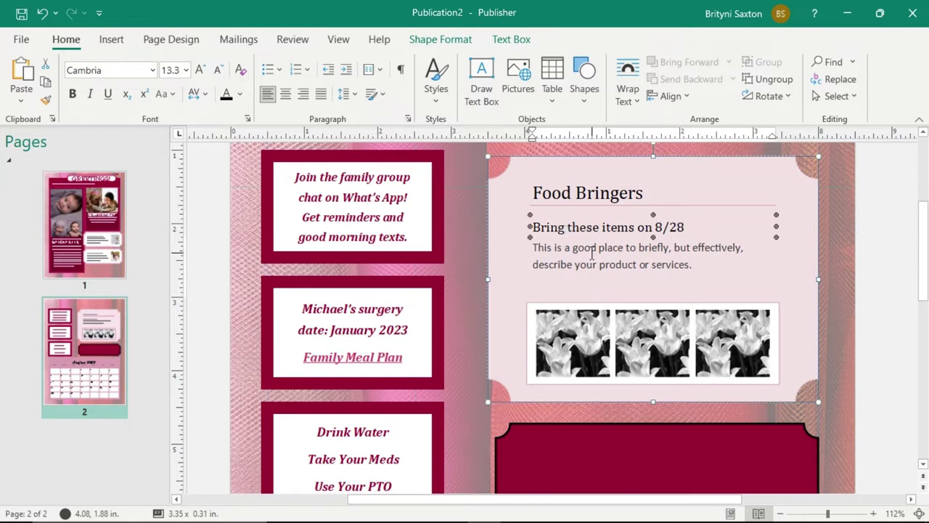
pyautogui.click(593, 258)
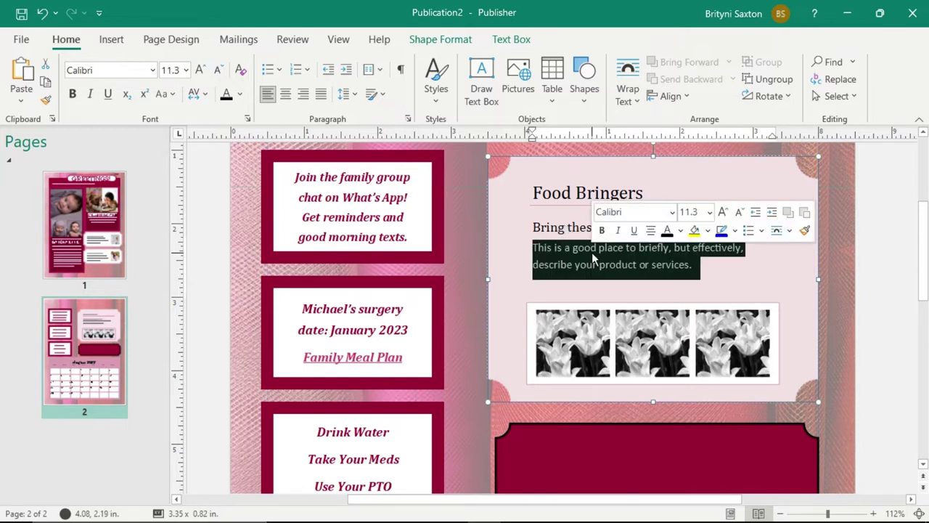
pyautogui.write('Jason:')
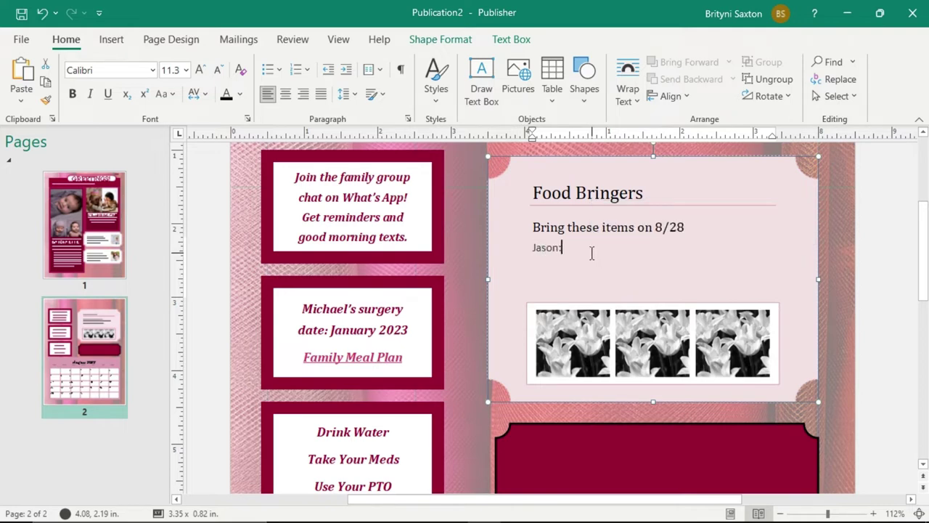
pyautogui.press('Return')
pyautogui.press('capslock')
pyautogui.write('C')
pyautogui.press('capslock')
pyautogui.write('hidi:')
pyautogui.press('capslock')
pyautogui.press('capslock')
# Apply Best Fit to the name lines so they all fit the box
pyautogui.tripleClick(541, 251)
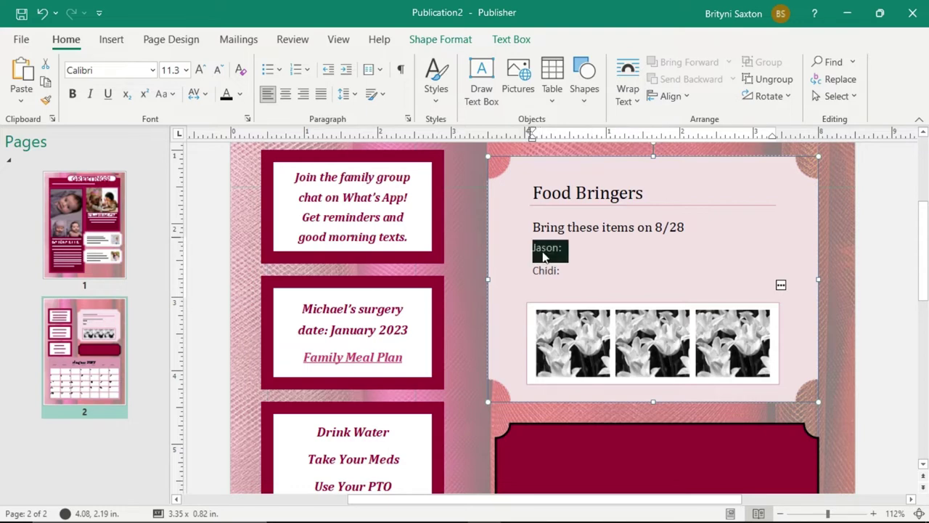
pyautogui.click(541, 251)
pyautogui.moveTo(541, 251); pyautogui.dragTo(563, 273)
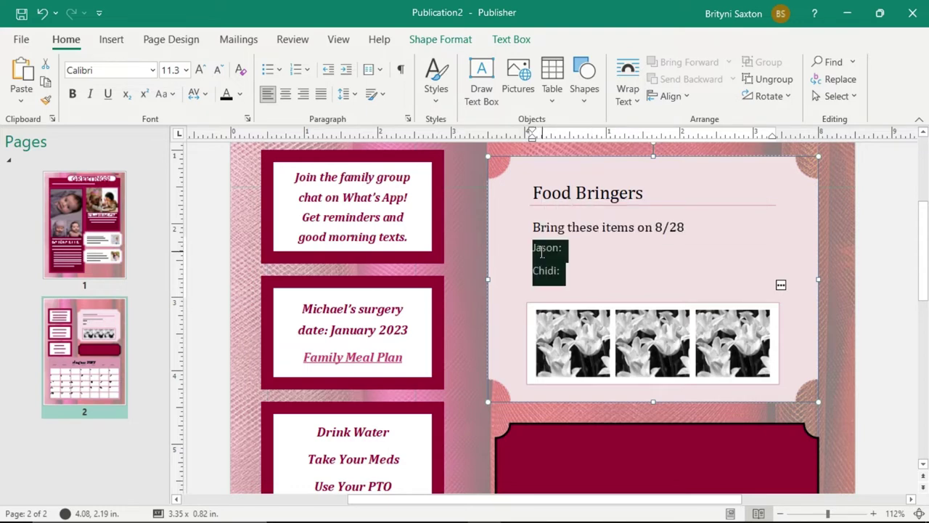
pyautogui.click(511, 39)
pyautogui.click(45, 63)
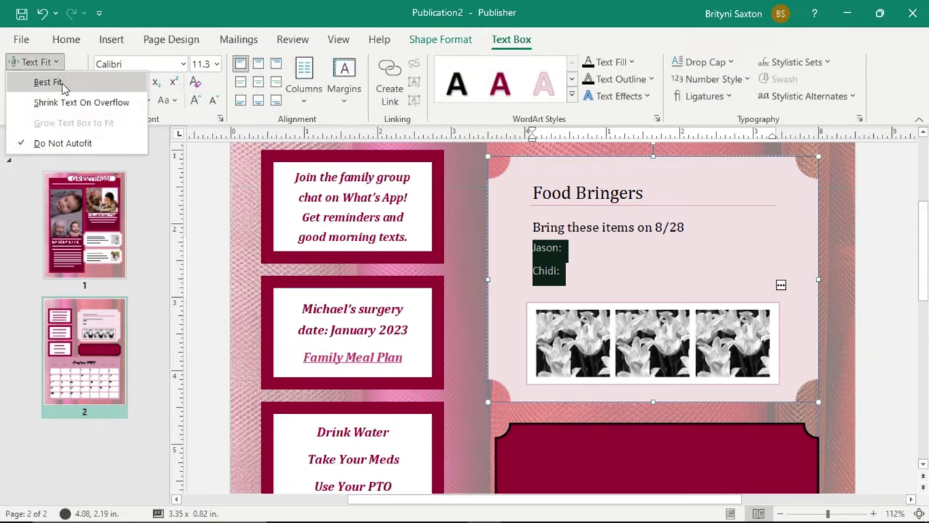
pyautogui.click(55, 83)
pyautogui.click(605, 289)
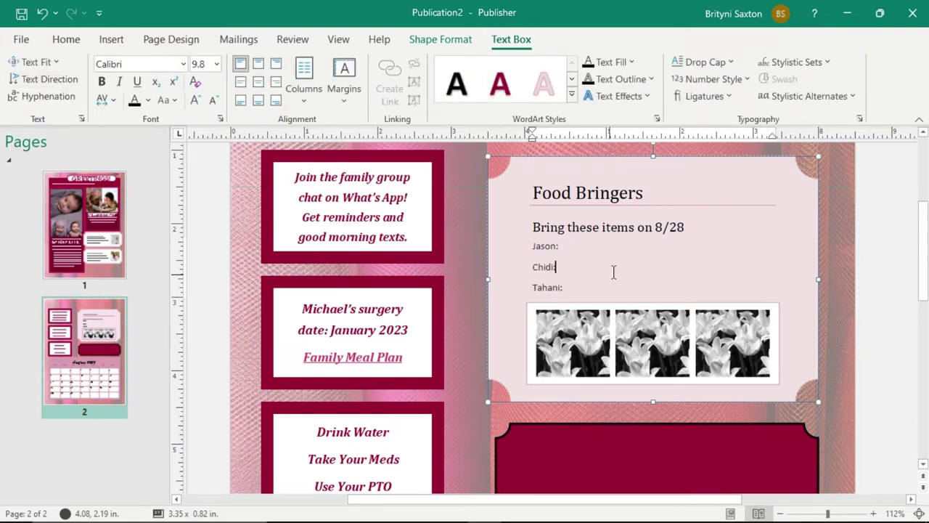
# Add '!' after 8/28 in the subtitle and change the title to 'Food List'
pyautogui.click(685, 228)
pyautogui.write('!')
pyautogui.doubleClick(598, 193)
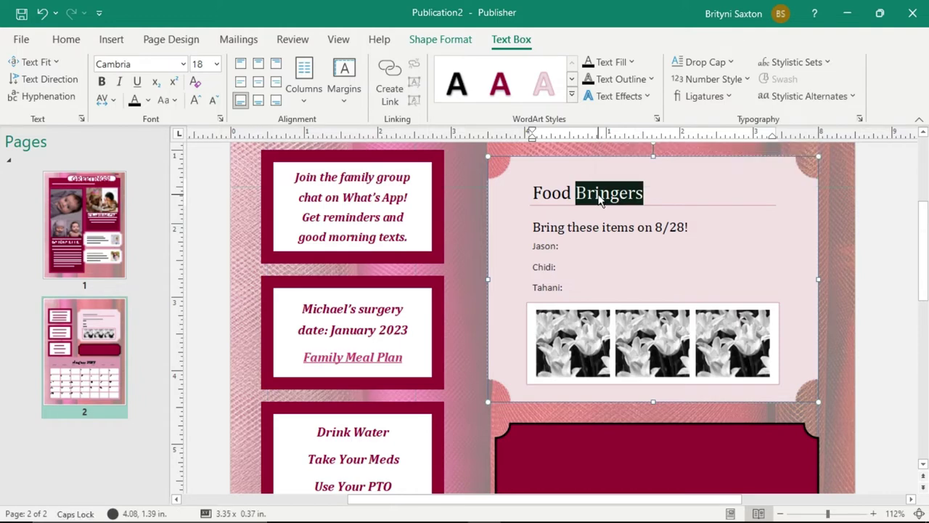
pyautogui.write('List')
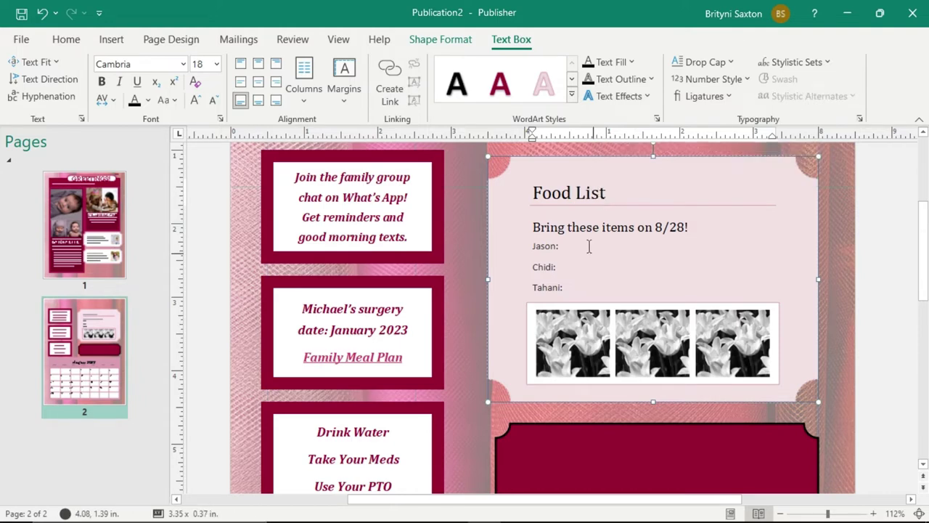
# Add the dishes spinach dip, almond milk and guacamole, and charcuterie boards after each name
pyautogui.click(581, 250)
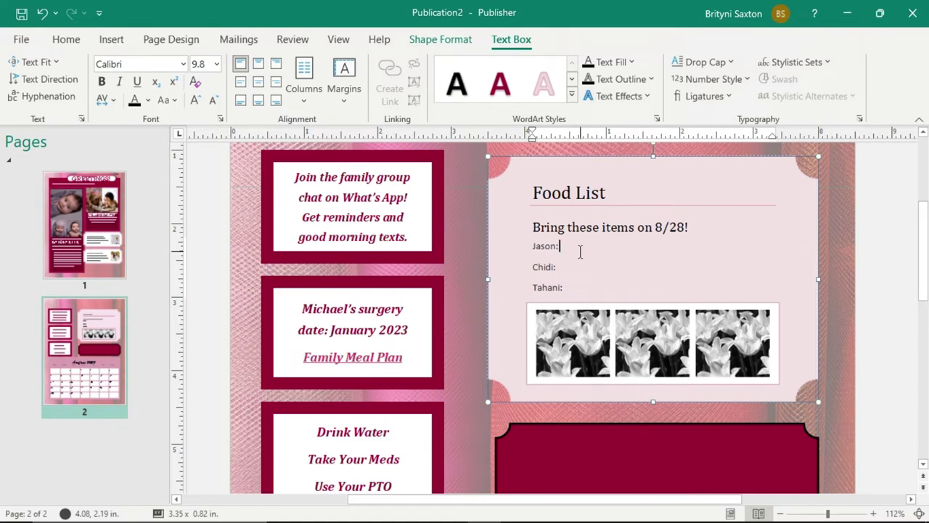
pyautogui.write('spinach dip')
pyautogui.click(579, 267)
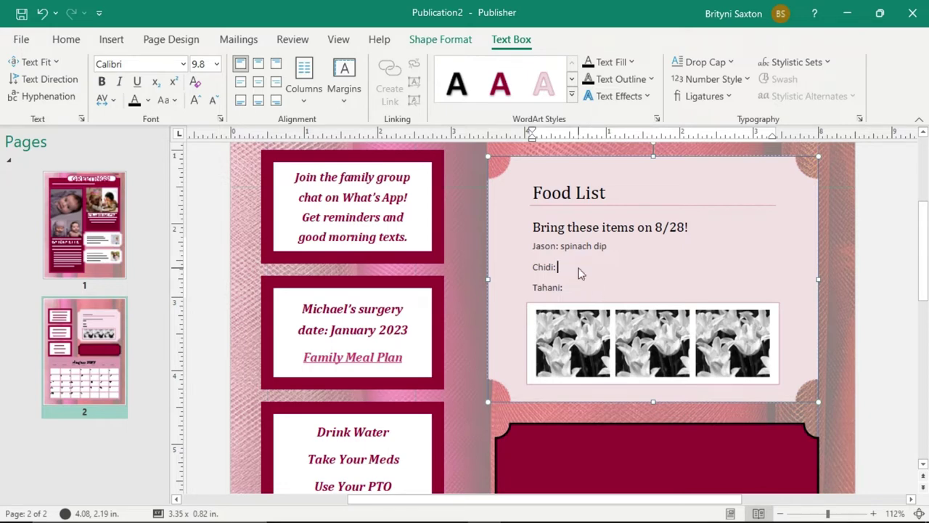
pyautogui.write('almond milk and gua')
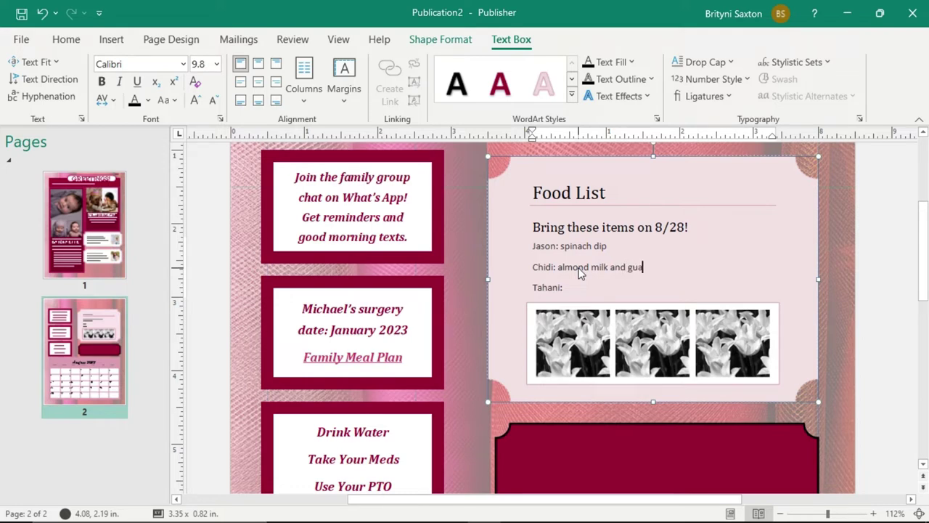
pyautogui.write('camole')
pyautogui.click(587, 287)
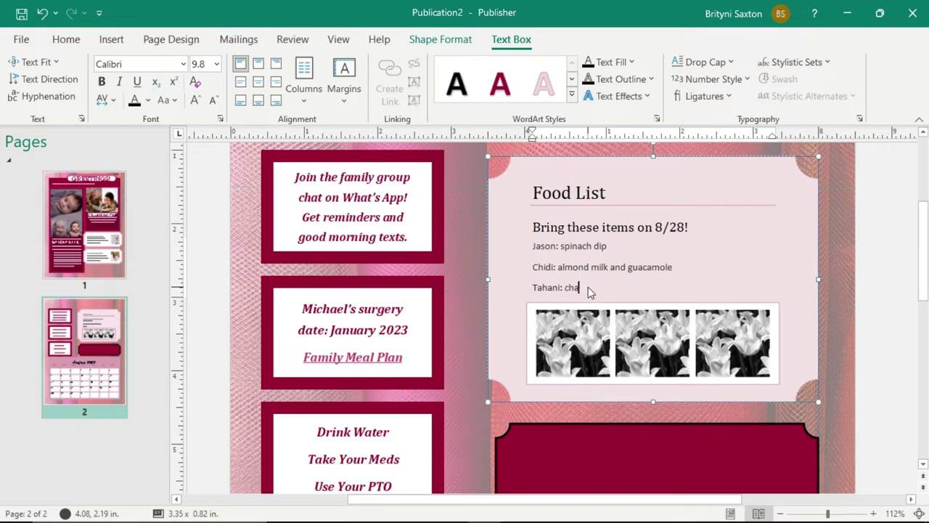
pyautogui.write('cuterie boards')
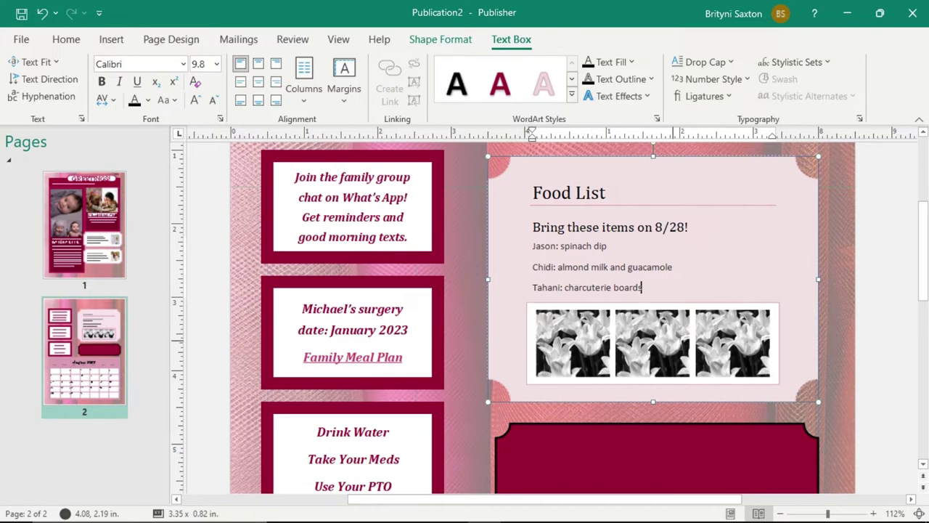
pyautogui.click(891, 327)
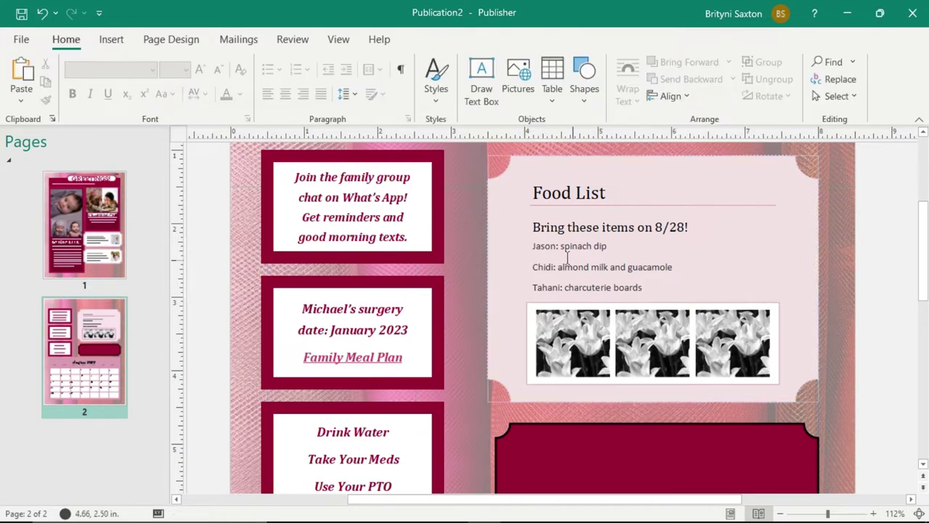
# Make the three names in the Food List bold
pyautogui.doubleClick(547, 248)
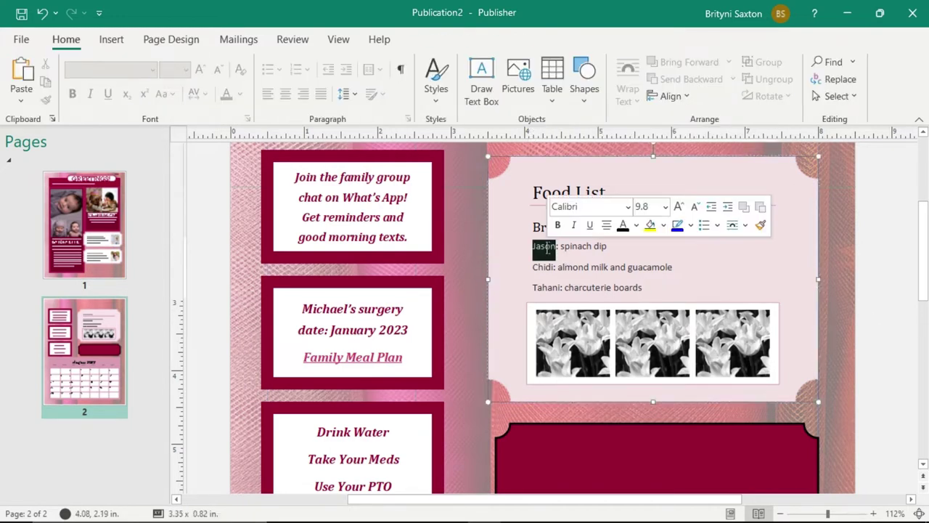
pyautogui.click(556, 224)
pyautogui.doubleClick(544, 267)
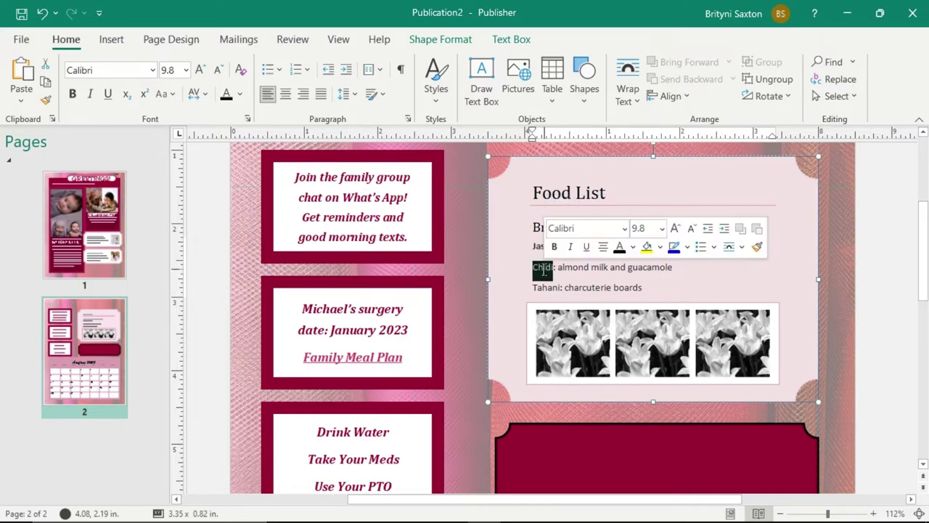
pyautogui.click(552, 246)
pyautogui.doubleClick(548, 288)
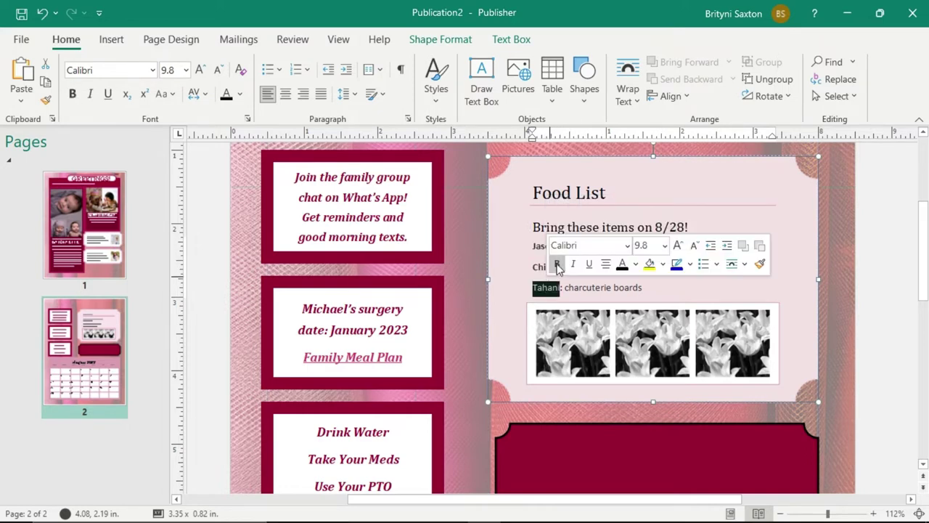
pyautogui.click(556, 264)
# Replace the first tulip picture with the Flan image from the 2022 > Food folder
pyautogui.click(622, 352)
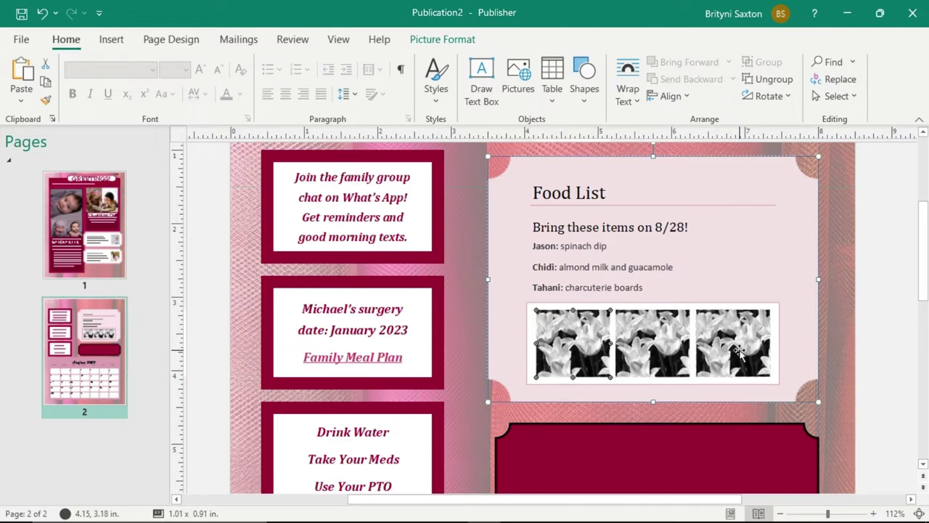
pyautogui.moveTo(573, 334)
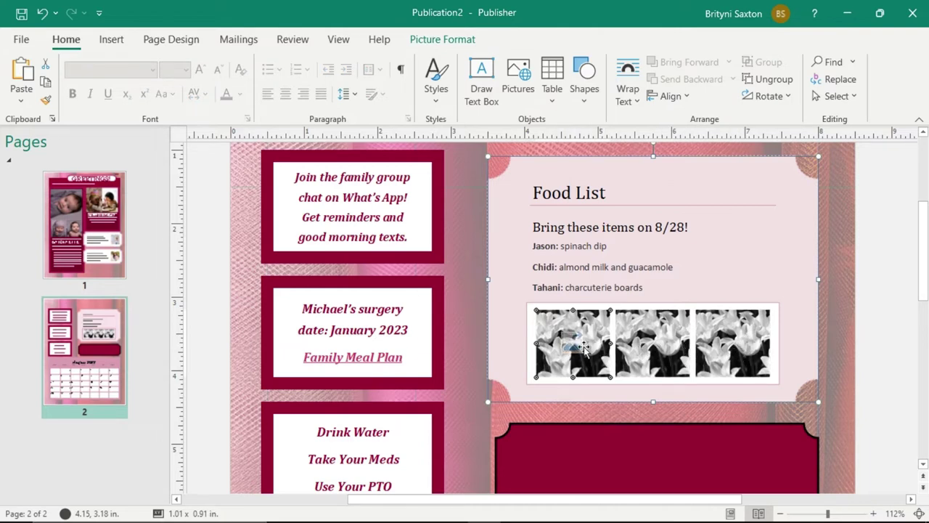
pyautogui.rightClick(573, 328)
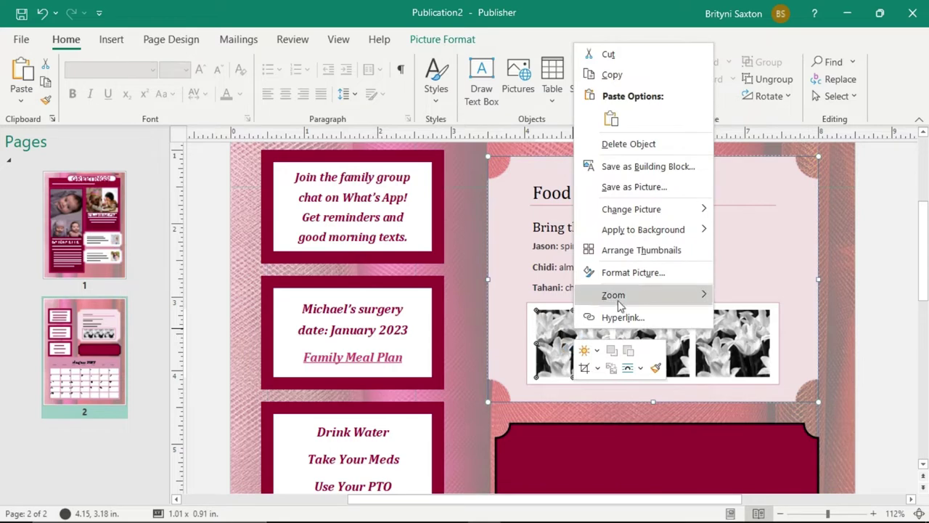
pyautogui.moveTo(693, 210)
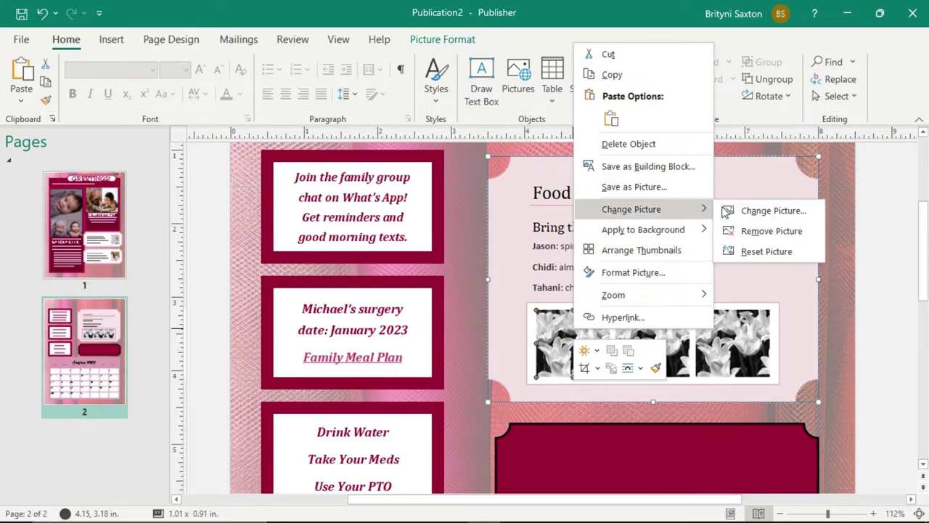
pyautogui.click(773, 210)
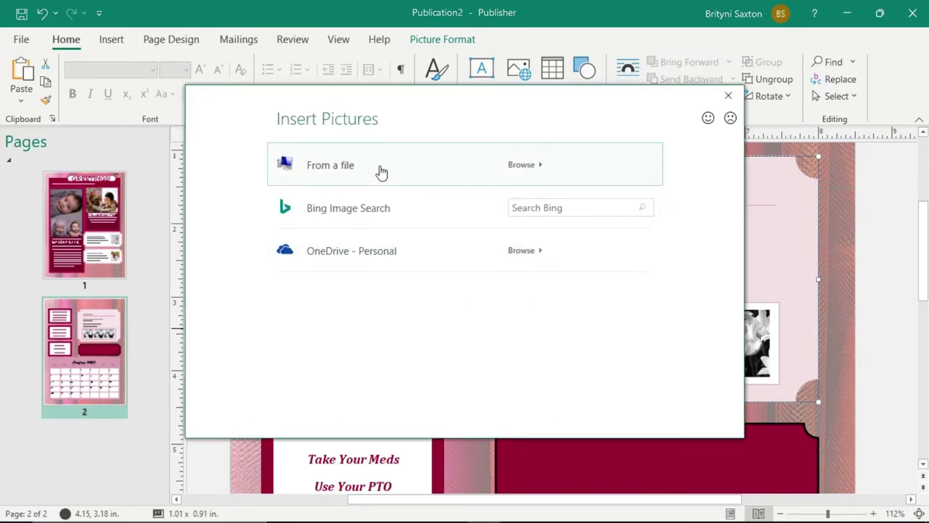
pyautogui.click(381, 171)
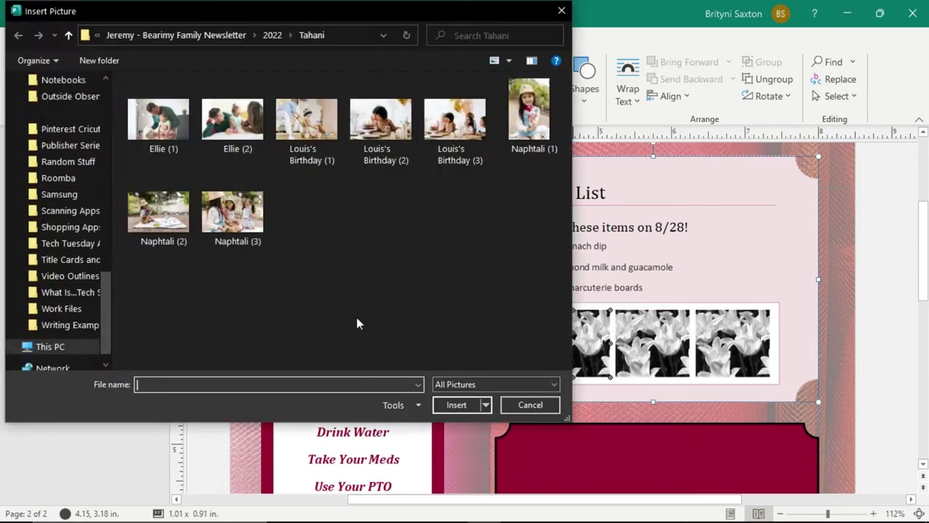
pyautogui.scroll(3, 75, 190)
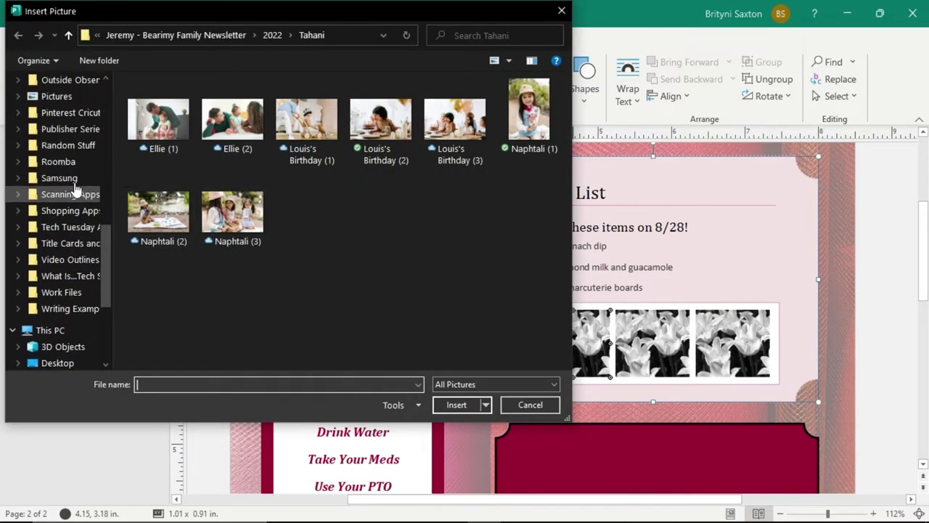
pyautogui.click(273, 34)
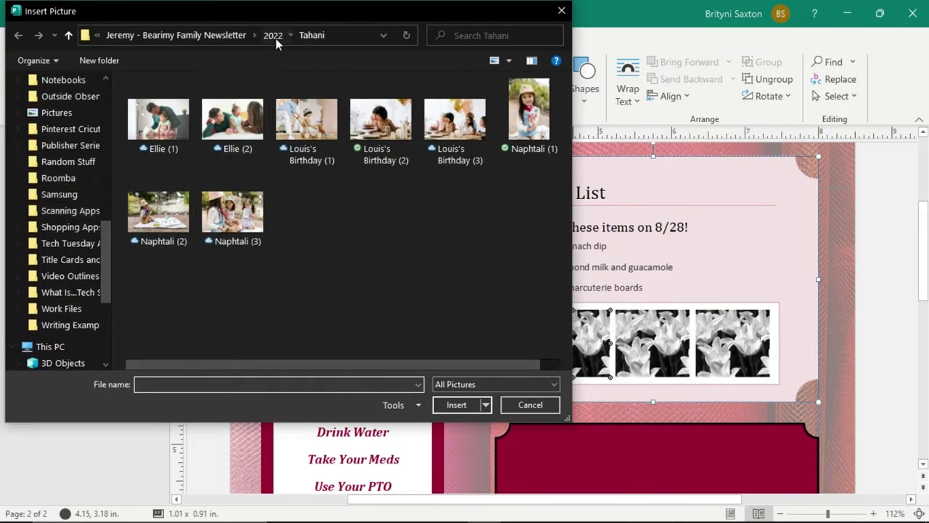
pyautogui.doubleClick(186, 116)
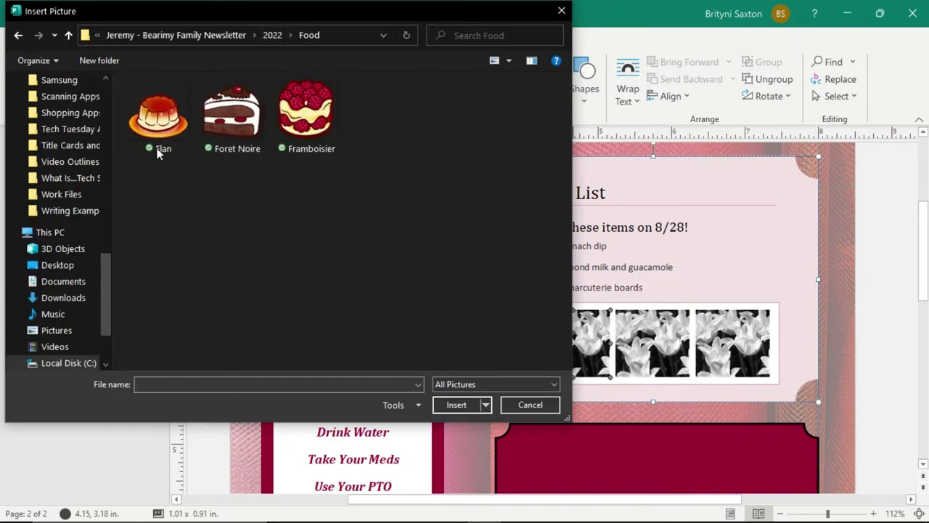
pyautogui.click(163, 123)
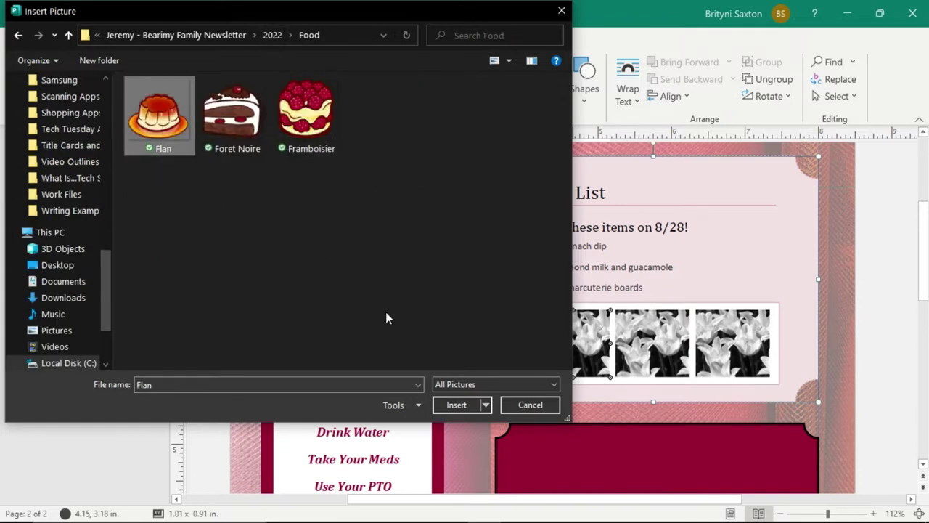
pyautogui.click(456, 404)
pyautogui.scroll(-5, 559, 407)
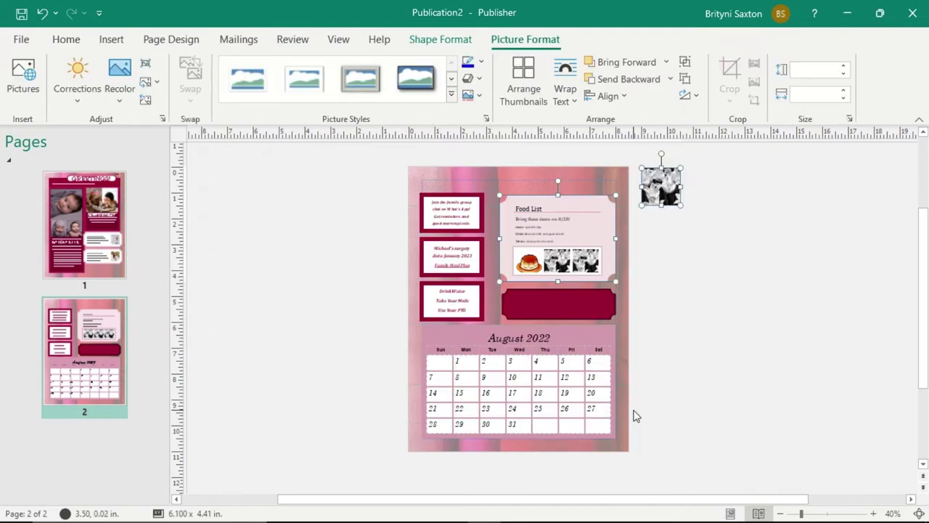
pyautogui.click(822, 514)
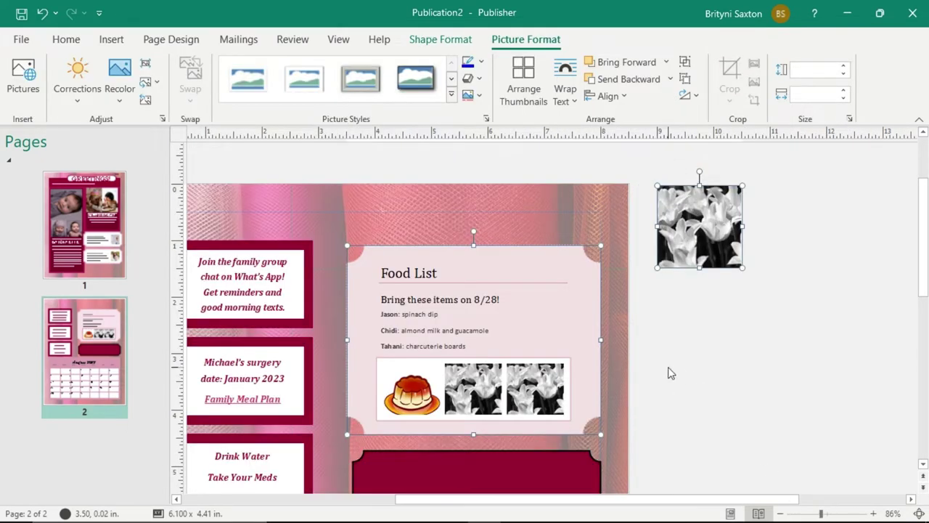
# Replace the middle tulip picture with the Foret Noire cake image
pyautogui.scroll(-1, 667, 372)
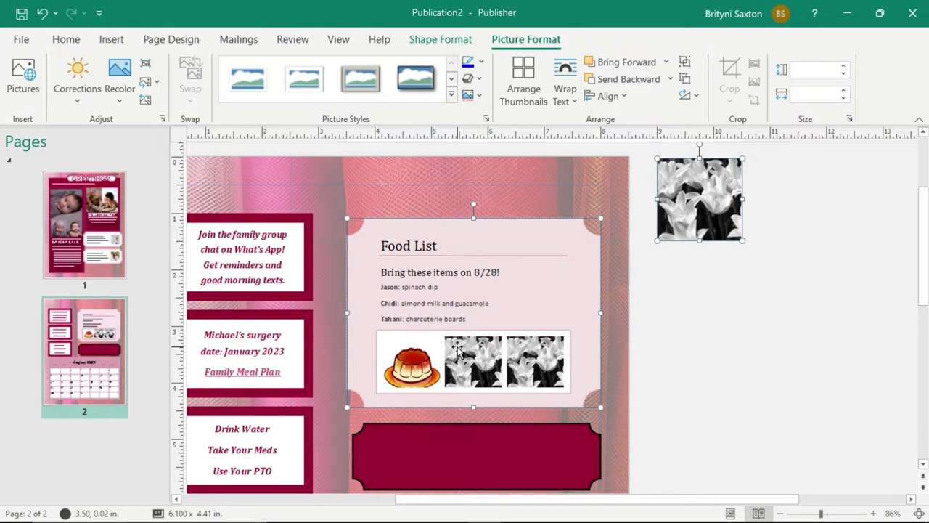
pyautogui.rightClick(472, 364)
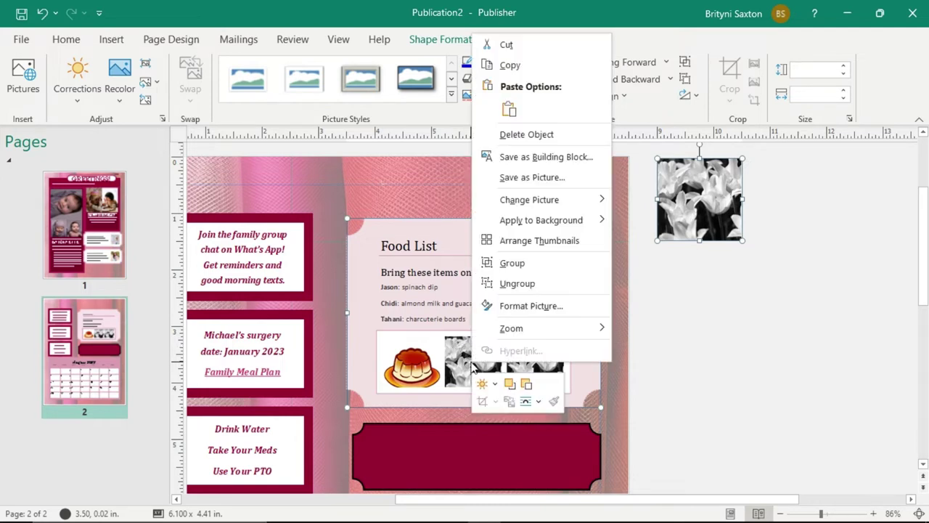
pyautogui.moveTo(589, 203)
pyautogui.click(634, 201)
pyautogui.click(438, 179)
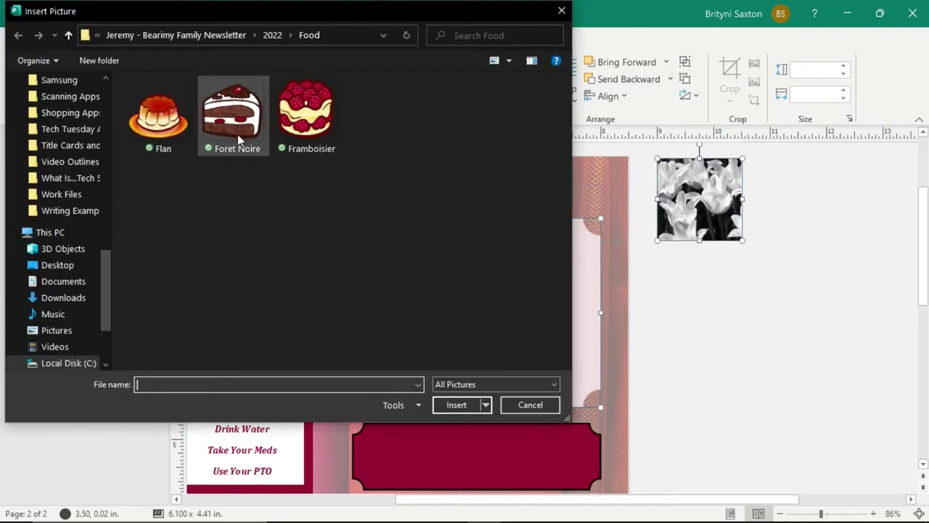
pyautogui.click(237, 134)
pyautogui.click(459, 404)
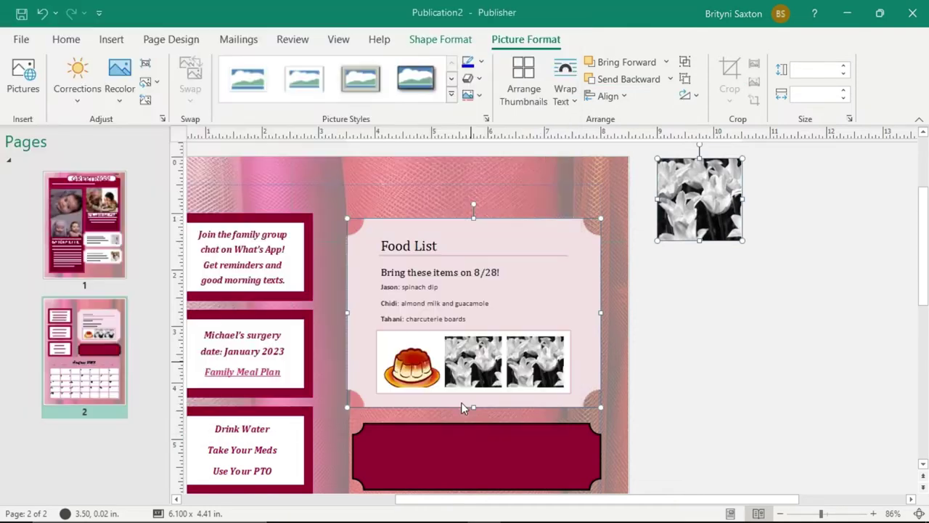
pyautogui.scroll(-3, 461, 402)
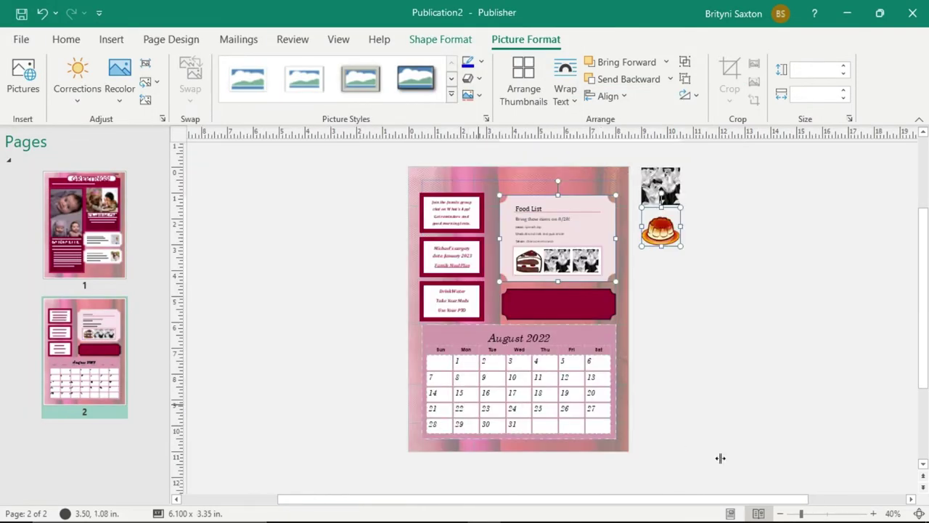
pyautogui.click(818, 514)
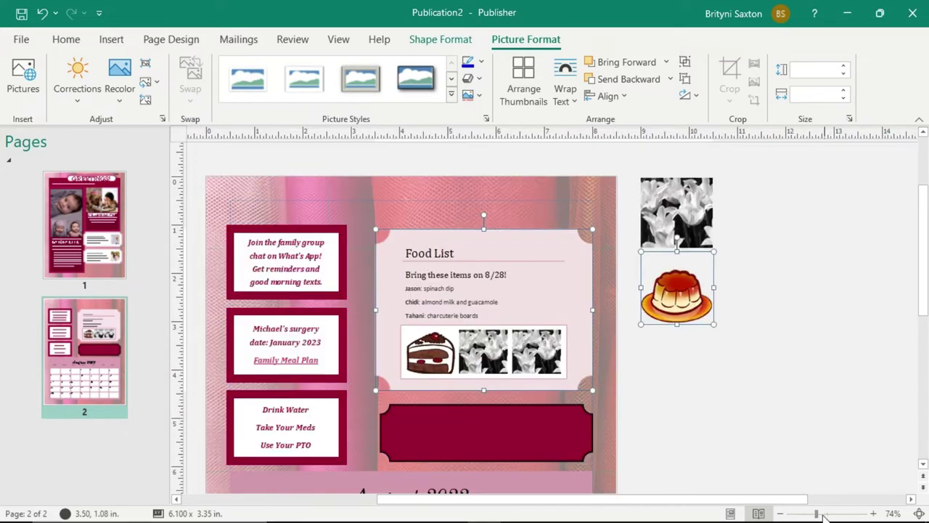
pyautogui.scroll(1, 585, 401)
pyautogui.scroll(-2, 585, 401)
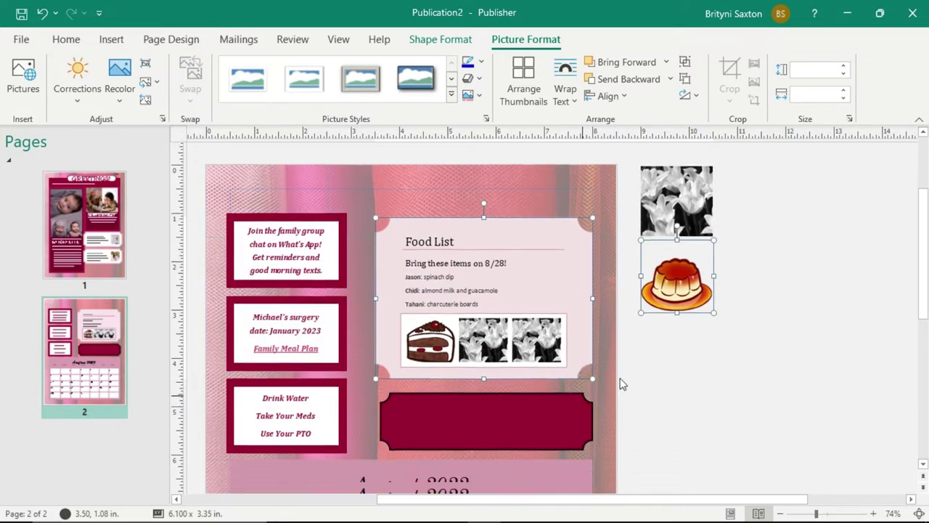
# Cut the loose flan picture and paste it over the remaining middle tulip
pyautogui.click(711, 355)
pyautogui.rightClick(668, 291)
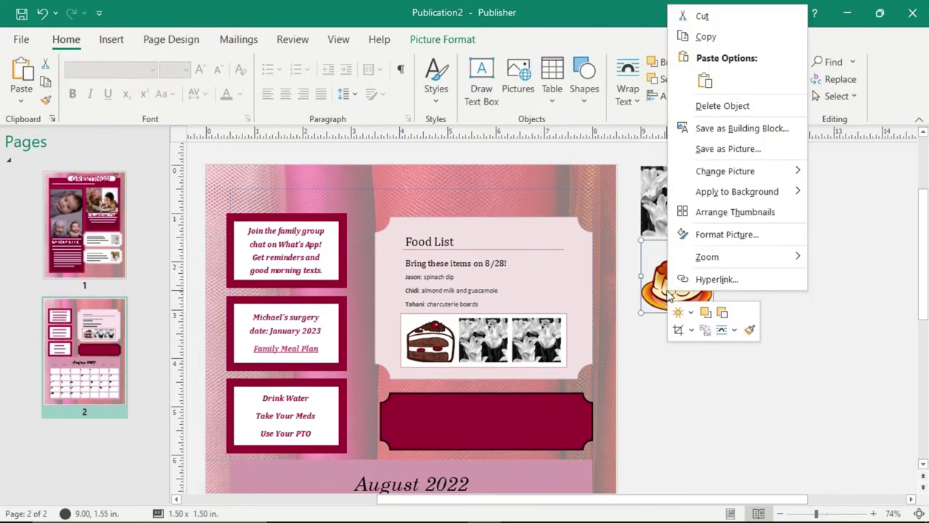
pyautogui.click(718, 16)
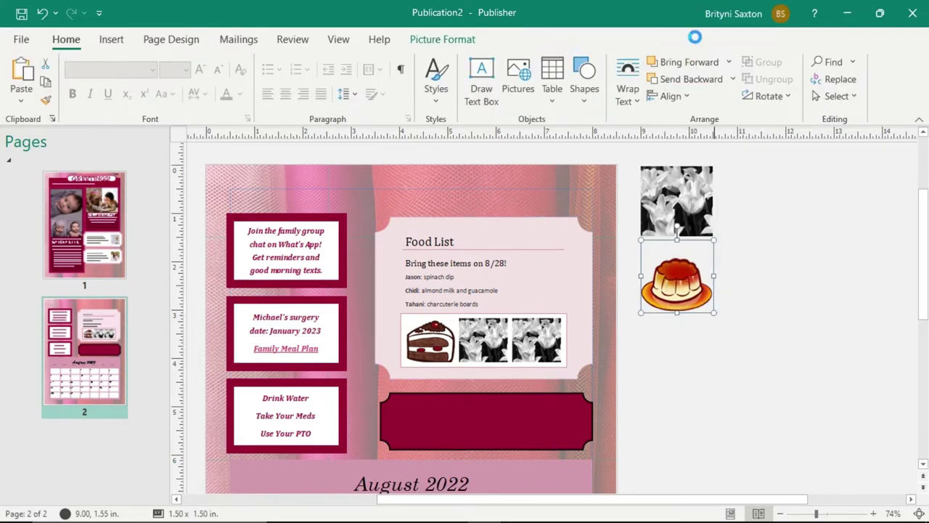
pyautogui.click(479, 347)
pyautogui.click(479, 347)
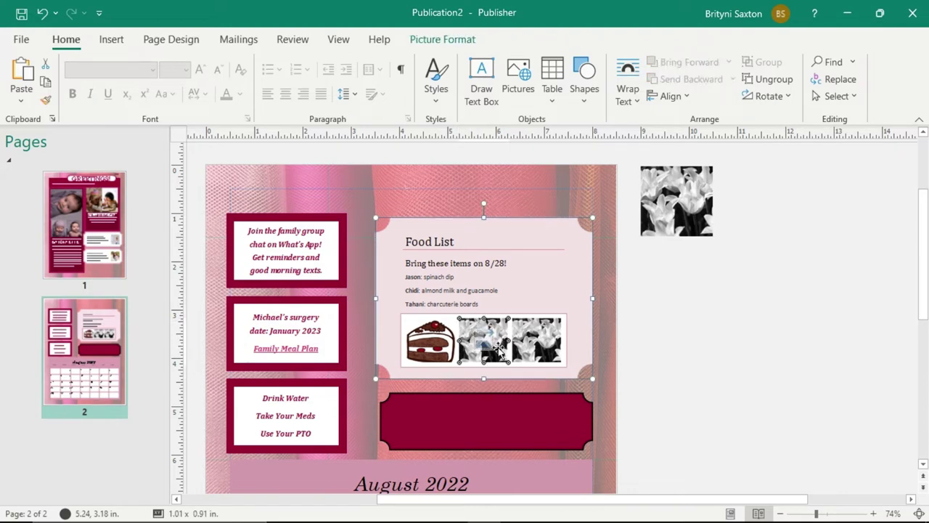
pyautogui.rightClick(499, 351)
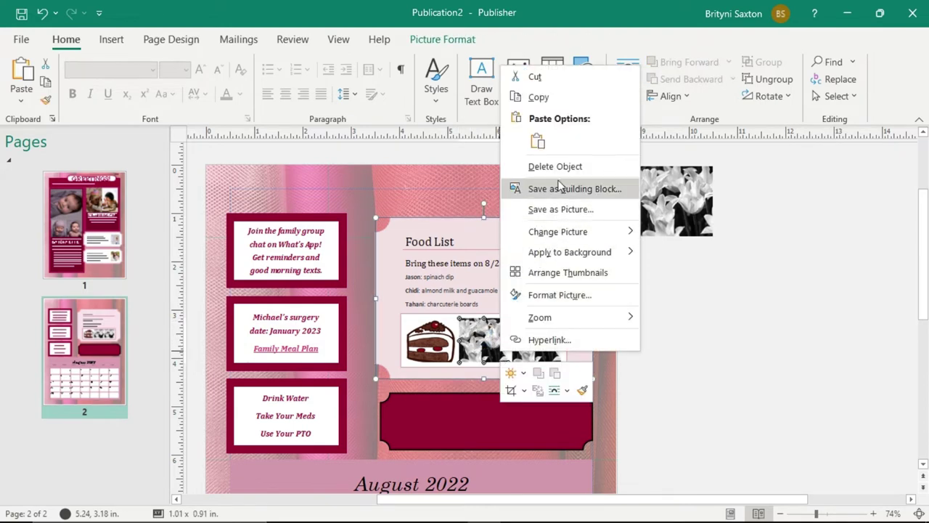
pyautogui.click(538, 141)
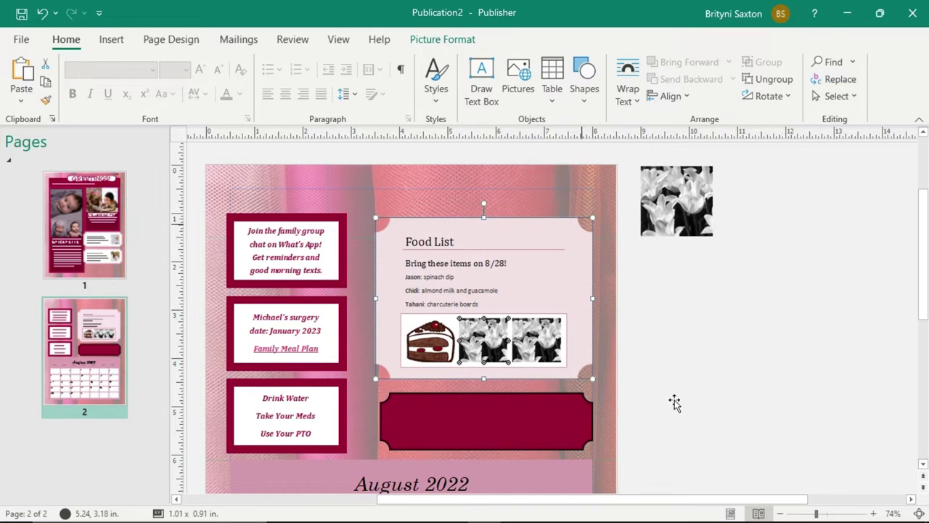
pyautogui.click(649, 350)
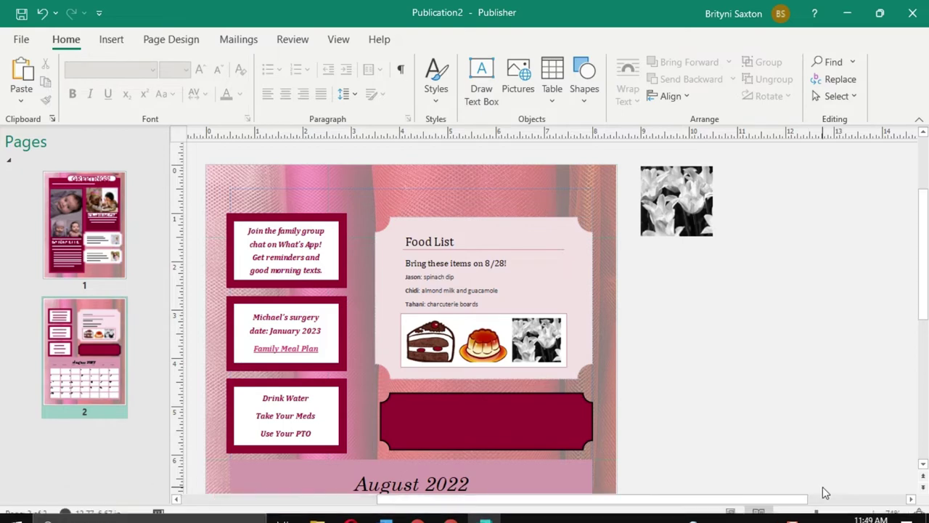
# Zoom to 95% and nudge the cake picture slightly within the Food List group
pyautogui.click(825, 514)
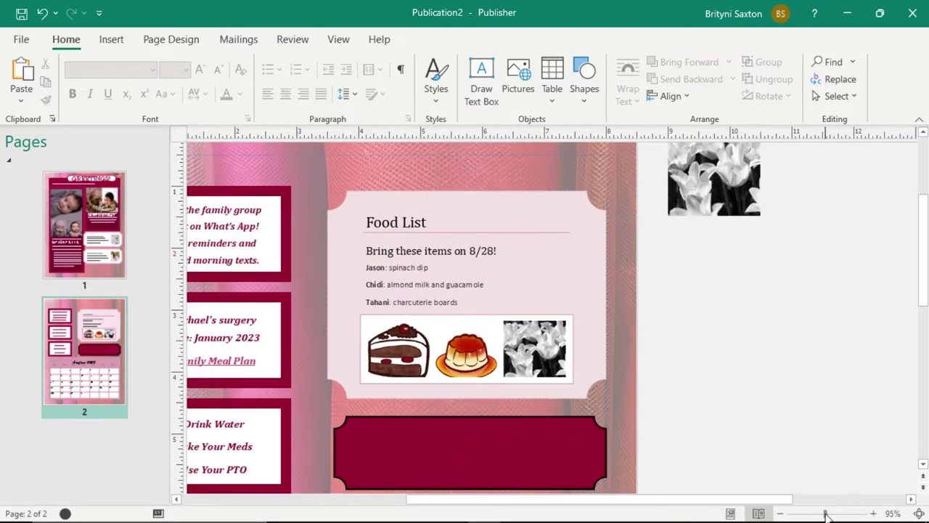
pyautogui.click(395, 344)
pyautogui.click(397, 347)
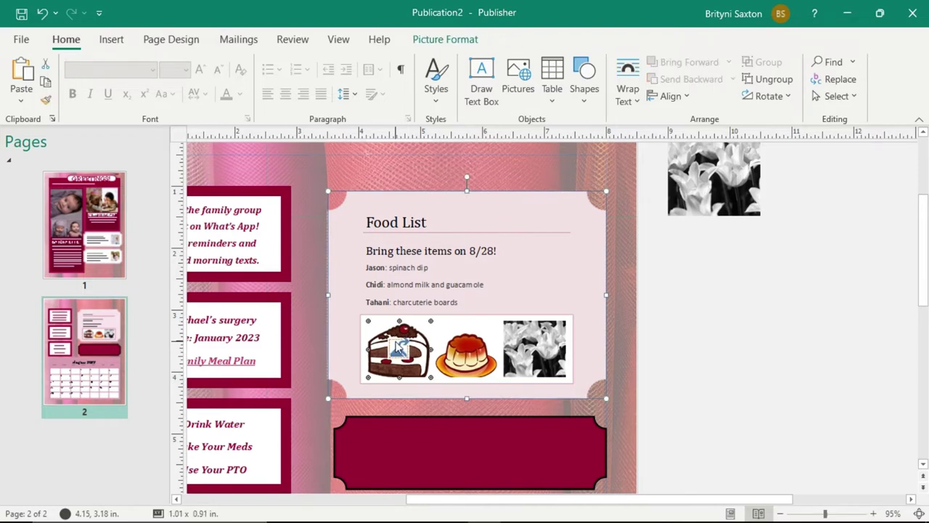
pyautogui.click(449, 45)
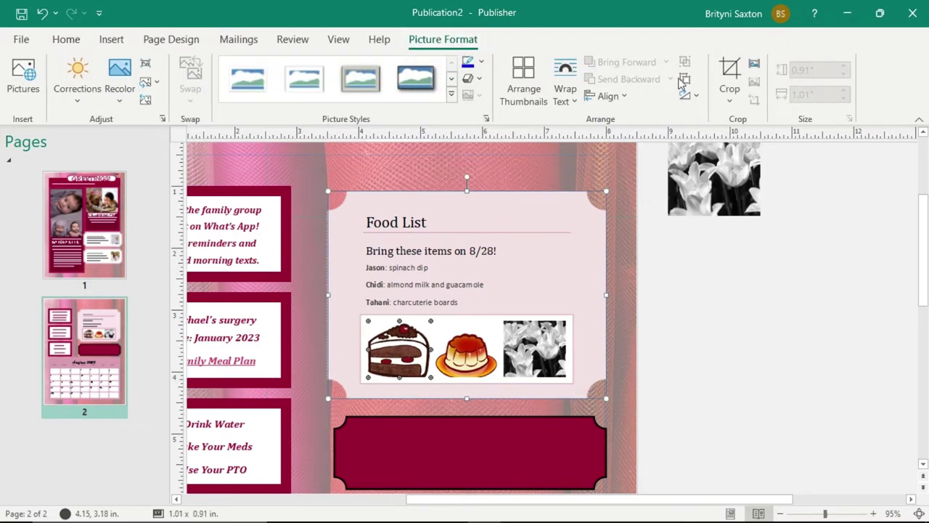
pyautogui.click(729, 69)
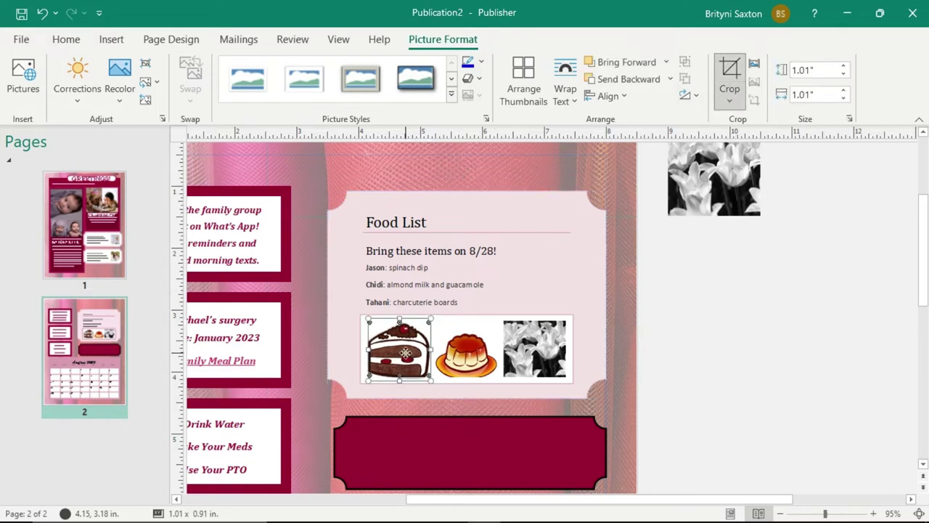
pyautogui.hotkey('ctrl', 'z')
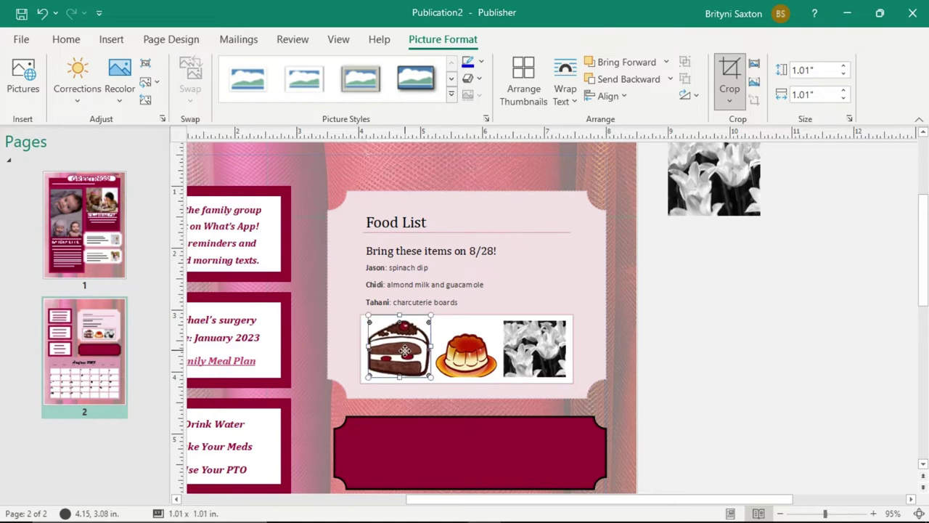
pyautogui.moveTo(405, 351); pyautogui.dragTo(407, 353)
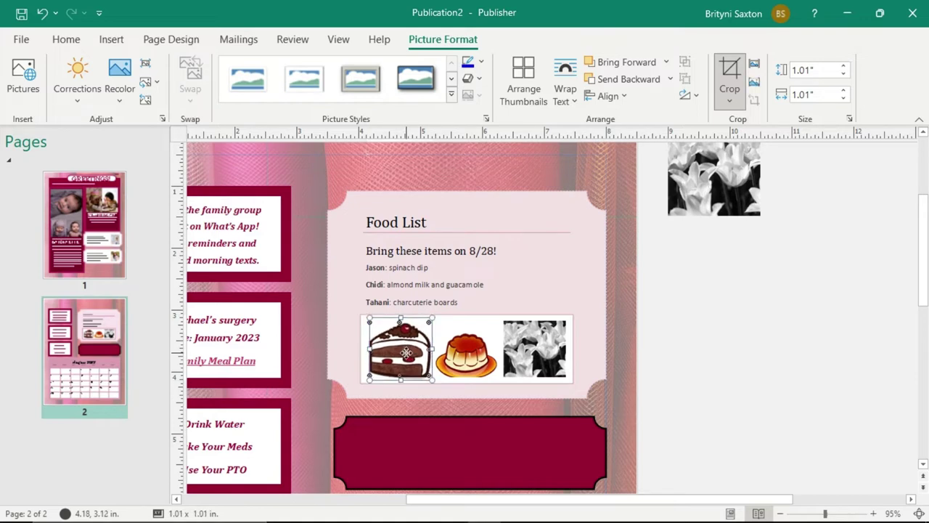
pyautogui.moveTo(407, 351); pyautogui.dragTo(407, 349)
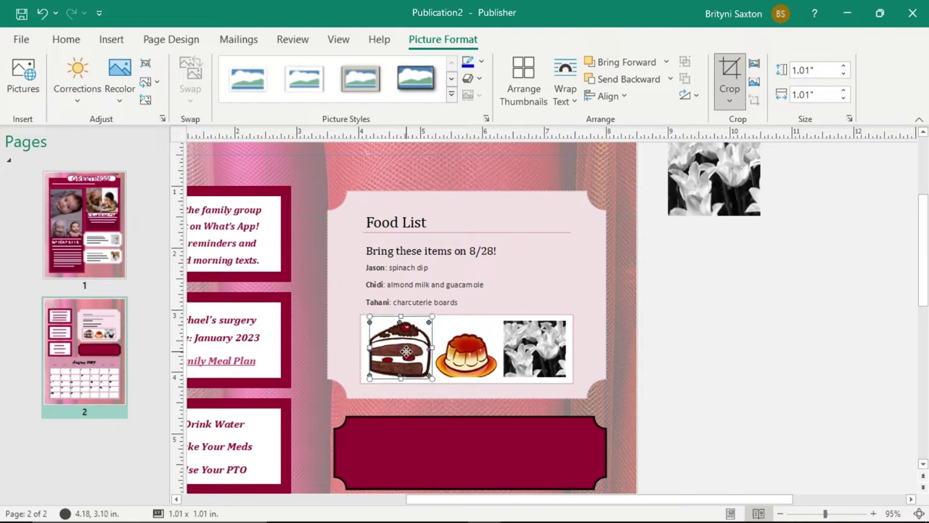
pyautogui.click(699, 326)
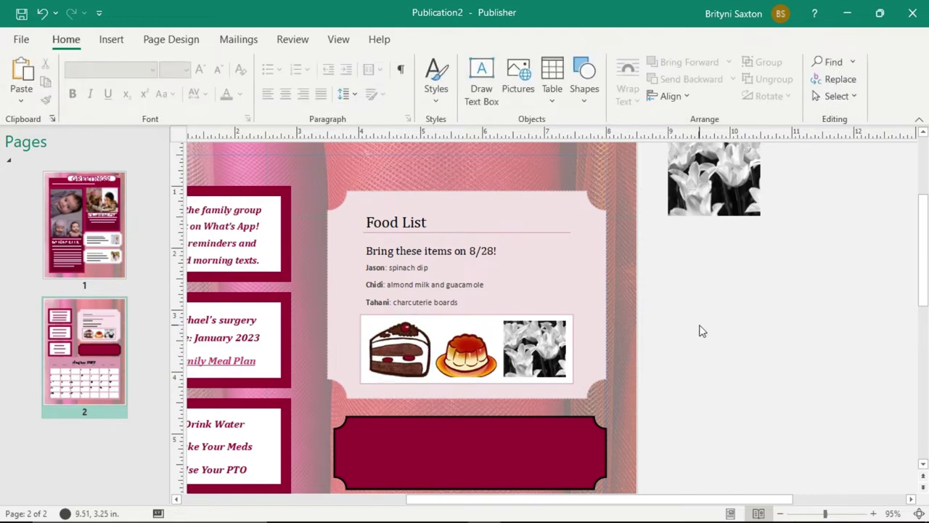
# Crop and shift the flan picture so it fills its 1.01 x 1.01 in. frame
pyautogui.click(463, 344)
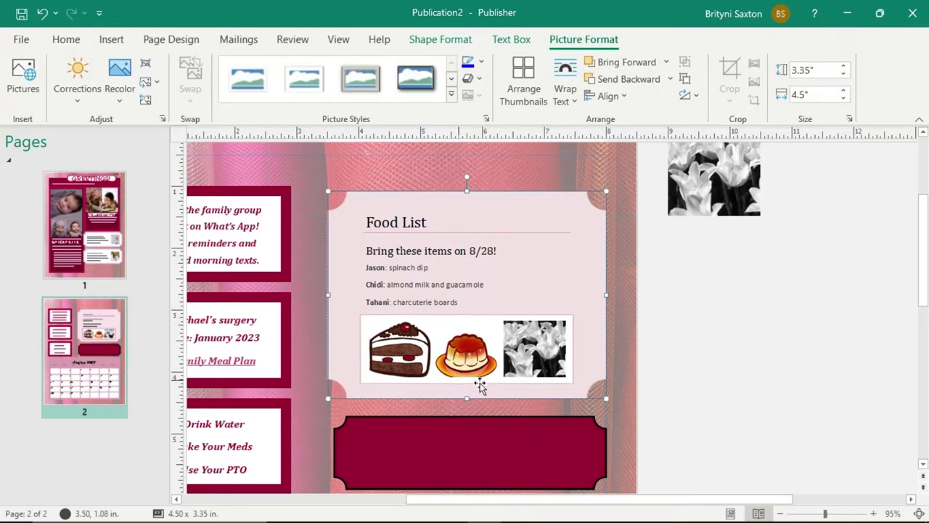
pyautogui.click(465, 353)
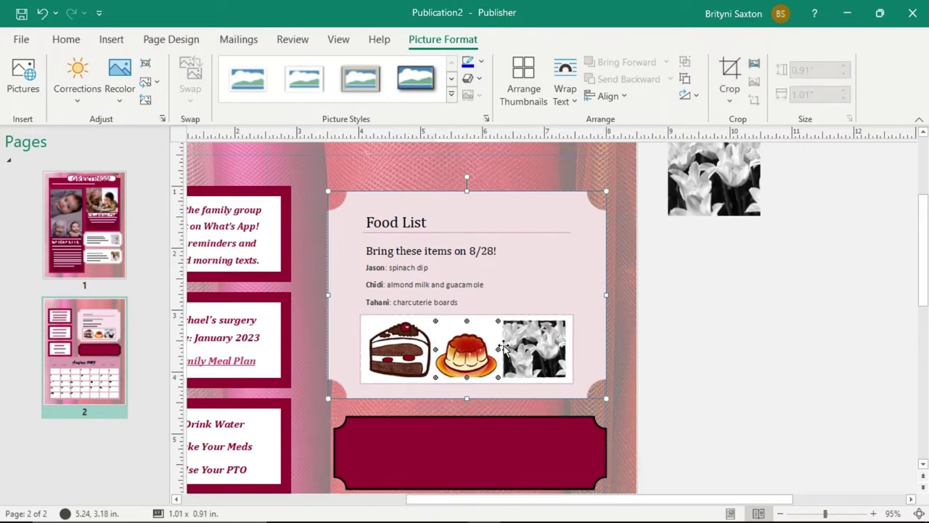
pyautogui.moveTo(489, 366); pyautogui.dragTo(492, 365)
pyautogui.click(729, 72)
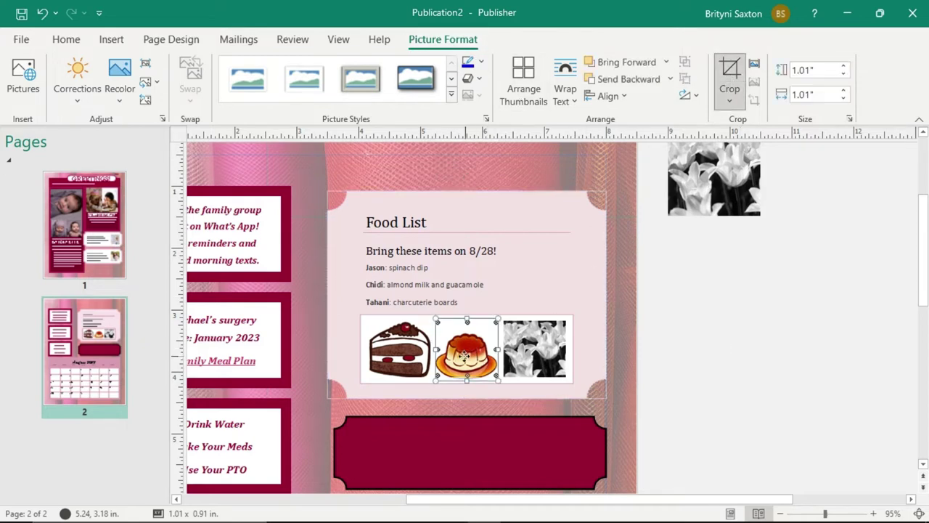
pyautogui.moveTo(464, 353); pyautogui.dragTo(465, 349)
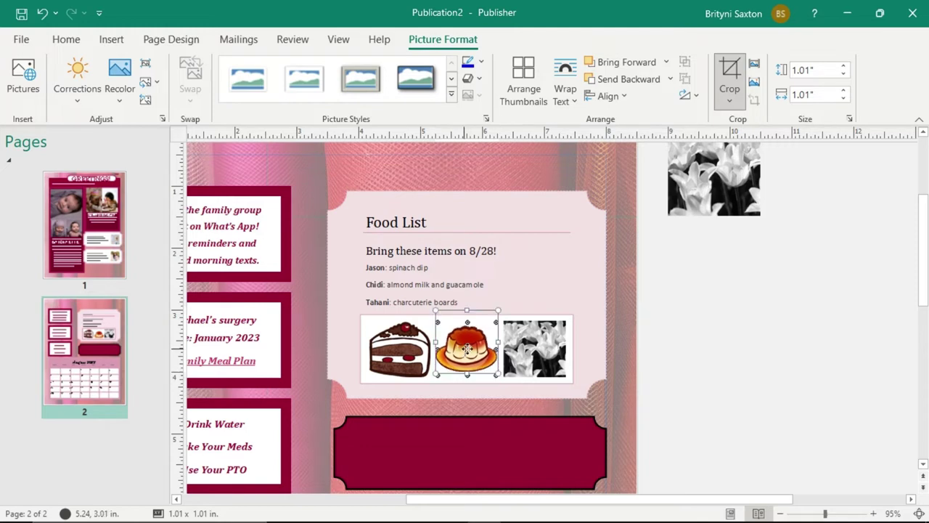
pyautogui.click(702, 365)
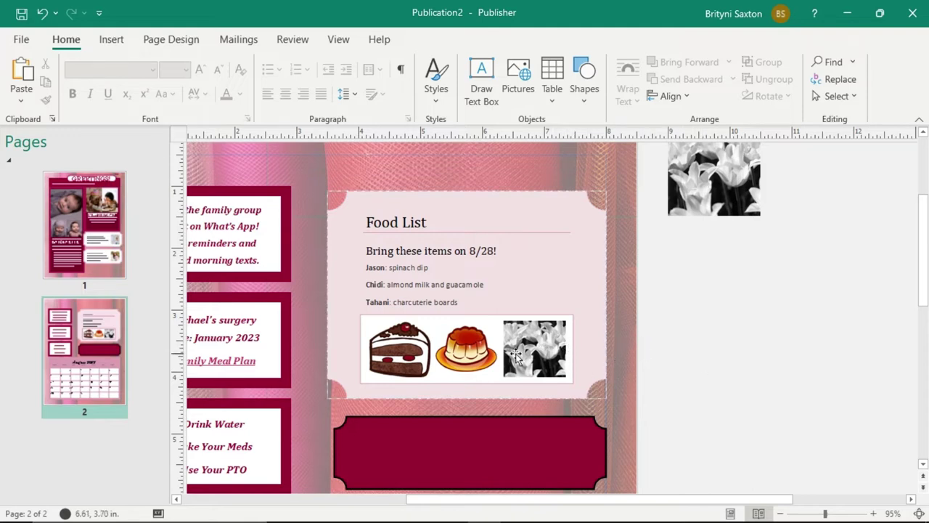
# Delete the tulip, flan and cake pictures one by one, then the empty white backing box
pyautogui.click(571, 352)
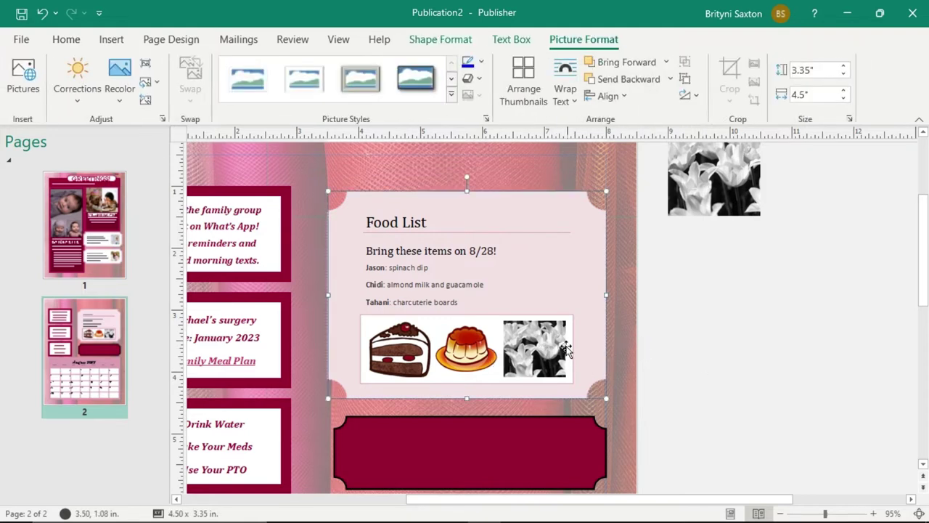
pyautogui.click(533, 354)
pyautogui.click(538, 381)
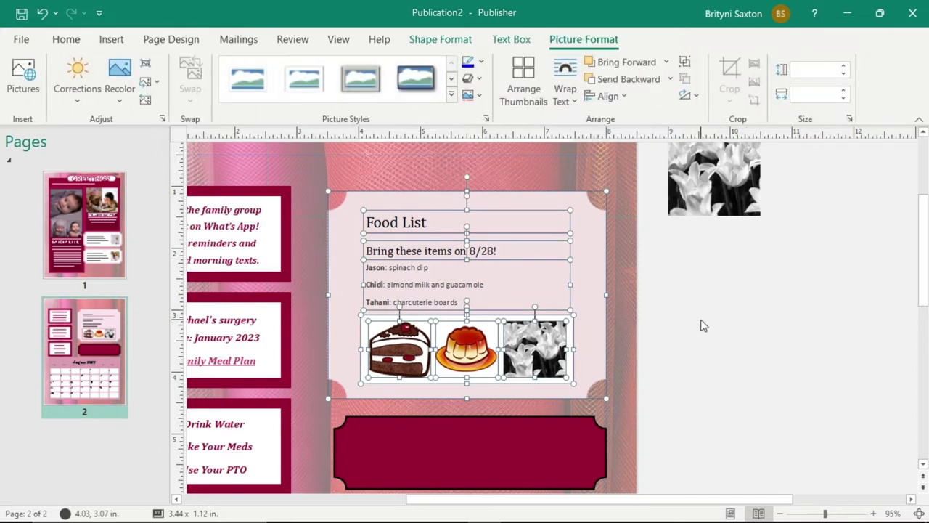
pyautogui.click(662, 350)
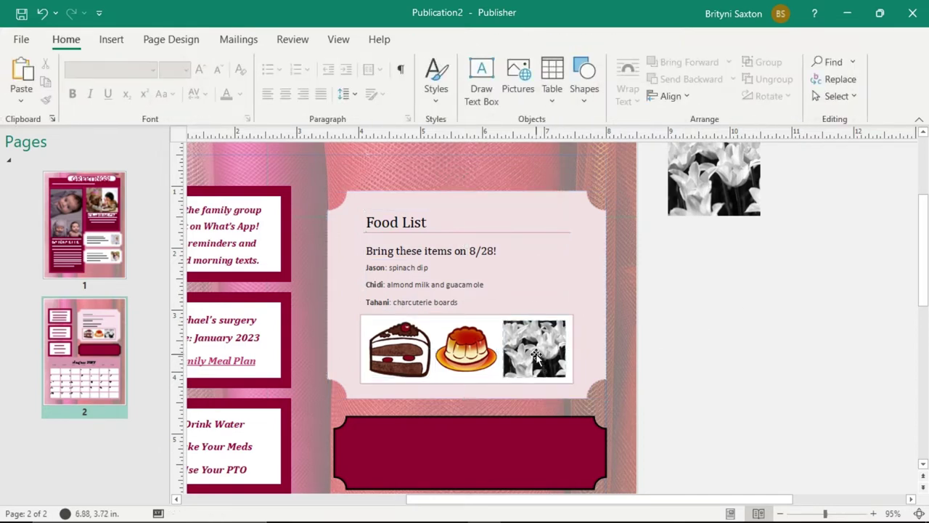
pyautogui.click(537, 355)
pyautogui.press('Delete')
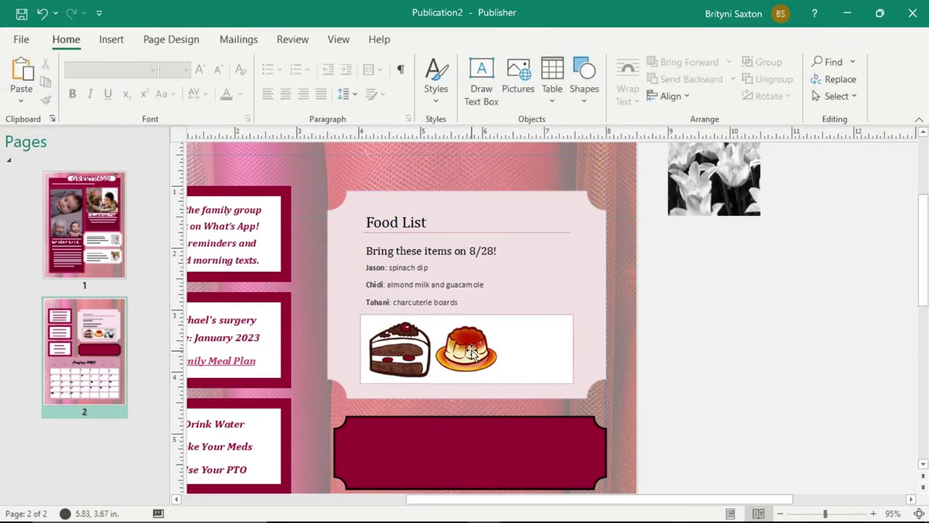
pyautogui.click(468, 348)
pyautogui.press('Delete')
pyautogui.click(421, 360)
pyautogui.press('Delete')
pyautogui.click(505, 365)
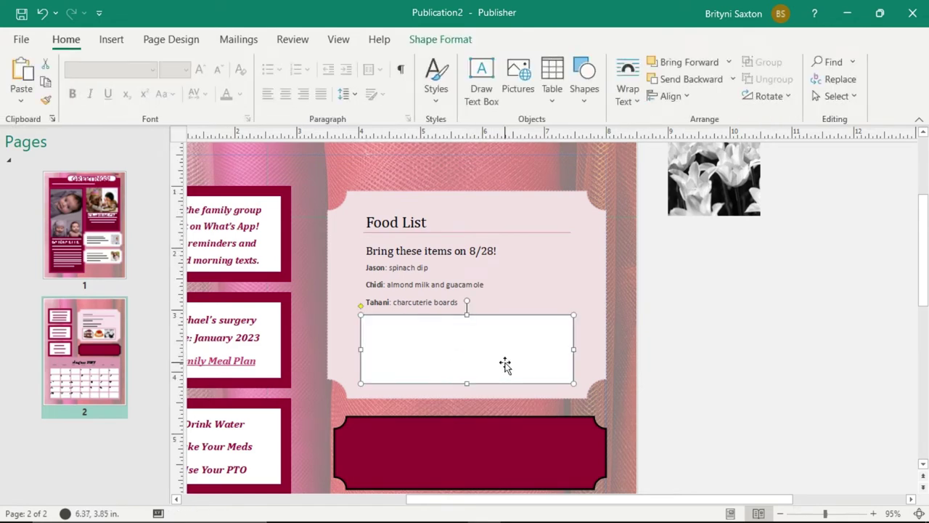
pyautogui.press('Delete')
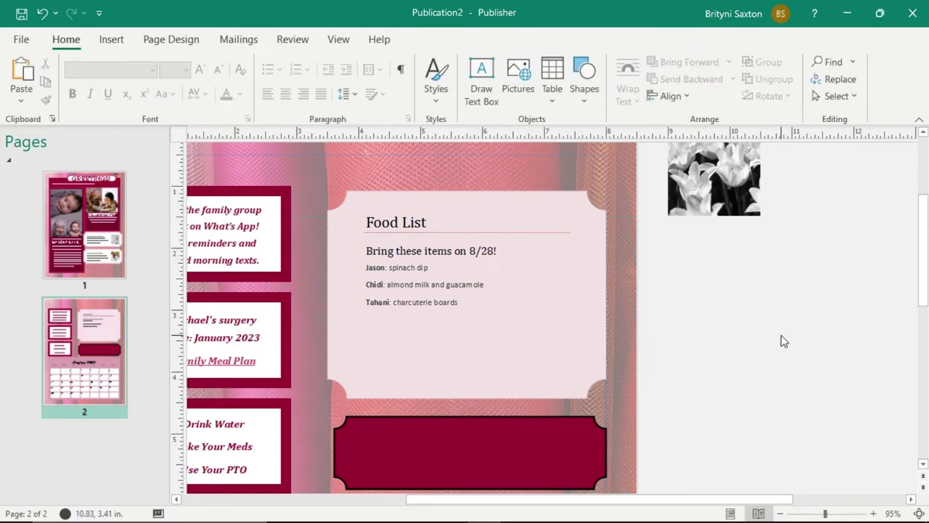
# Insert the Flan, Foret Noire and Framboisier pictures together
pyautogui.click(113, 41)
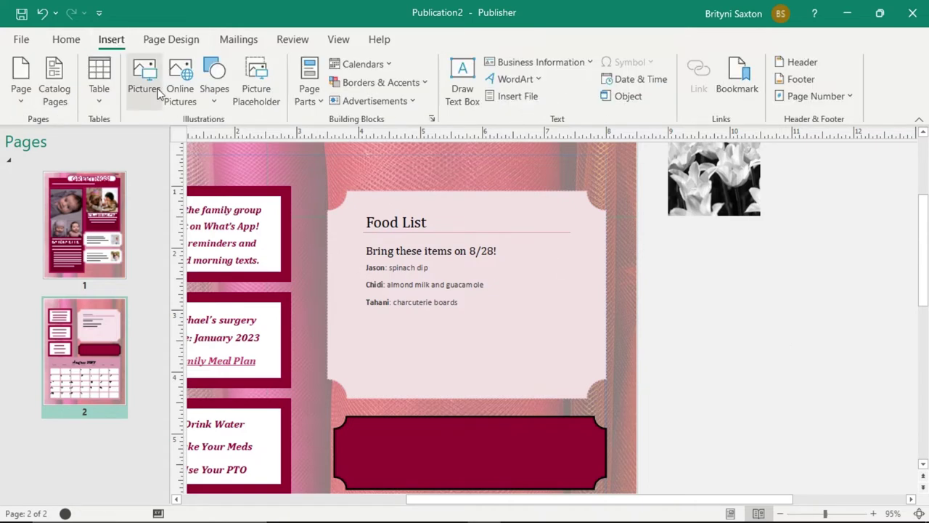
pyautogui.click(145, 80)
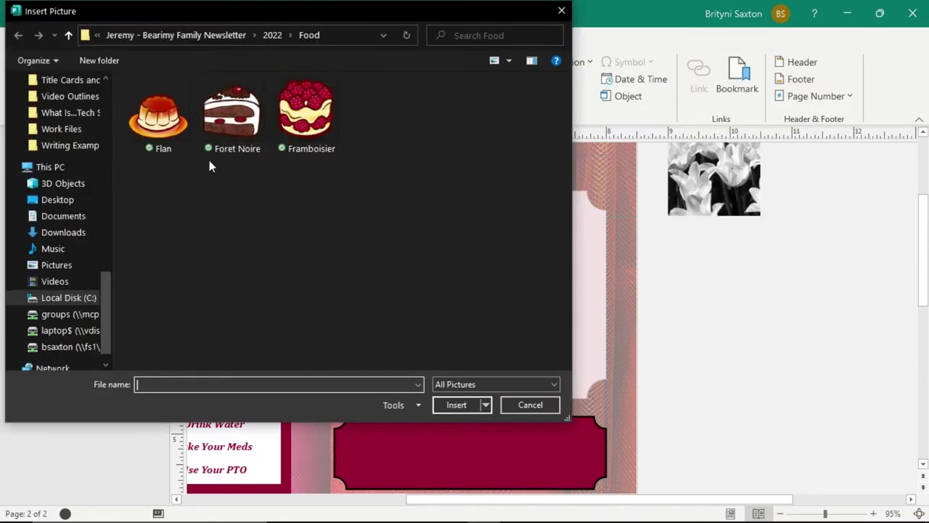
pyautogui.click(169, 130)
pyautogui.keyDown('ctrl'); pyautogui.click(232, 117); pyautogui.keyUp('ctrl')
pyautogui.keyDown('ctrl'); pyautogui.click(307, 116); pyautogui.keyUp('ctrl')
pyautogui.click(467, 408)
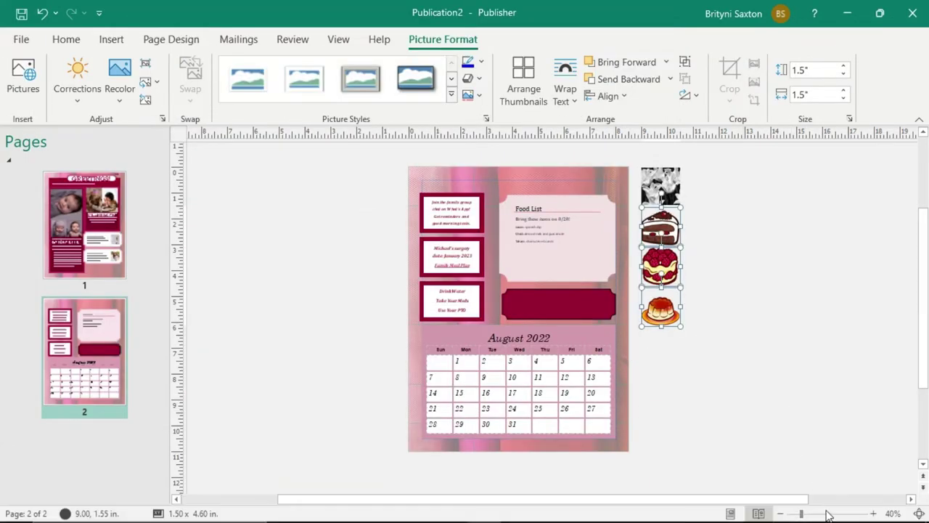
# At 88% zoom, line up the flan, raspberry cake and chocolate cake beneath the Food List text
pyautogui.click(821, 513)
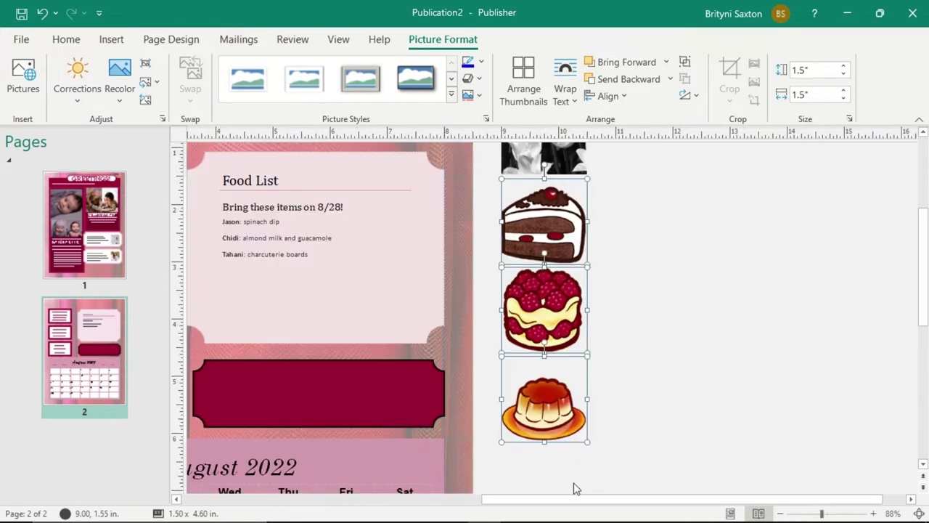
pyautogui.moveTo(556, 499); pyautogui.dragTo(474, 500)
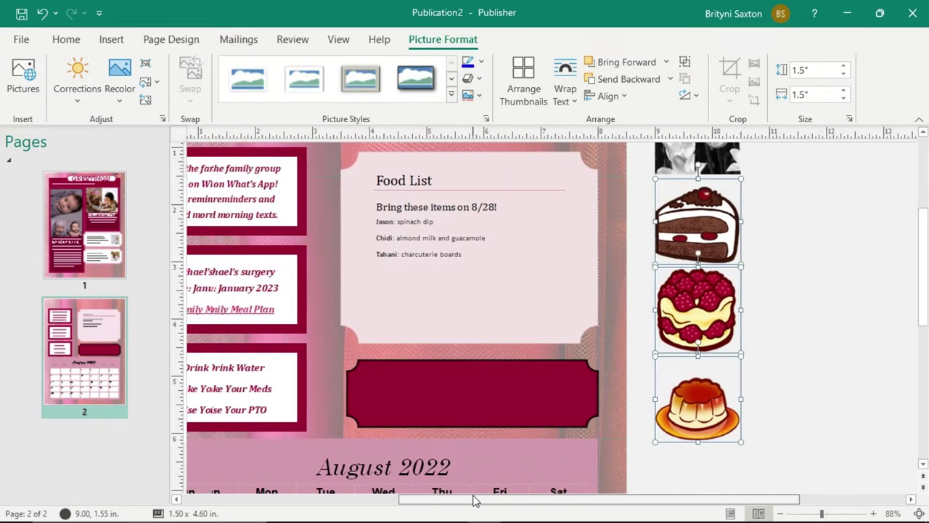
pyautogui.click(815, 363)
pyautogui.moveTo(704, 420); pyautogui.dragTo(404, 311)
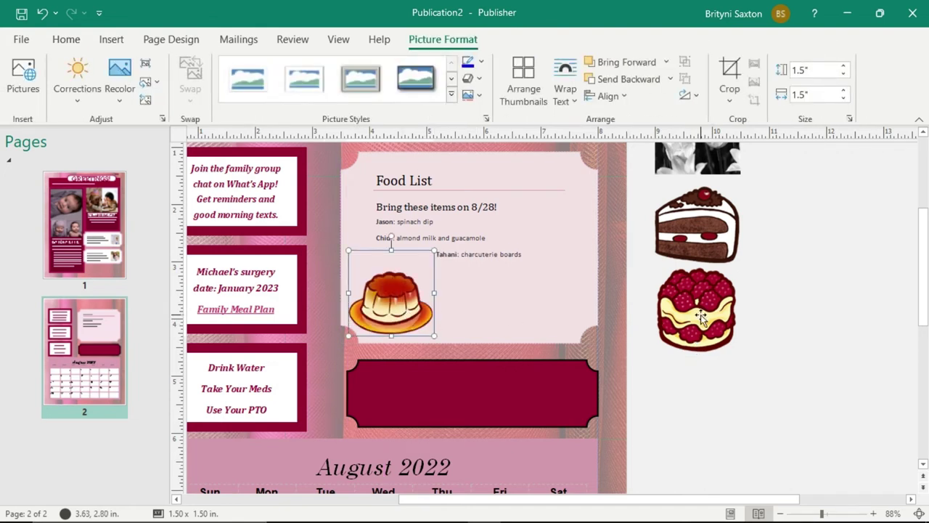
pyautogui.moveTo(701, 317); pyautogui.dragTo(472, 276)
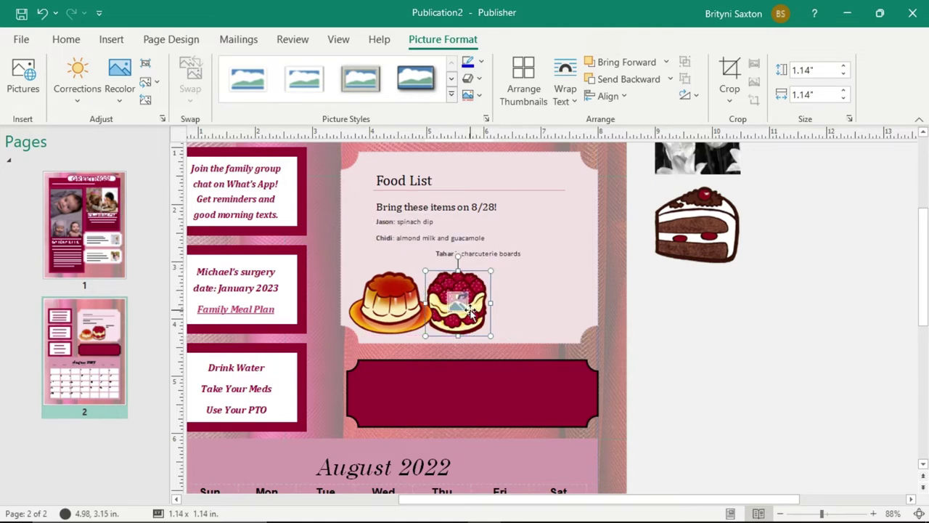
pyautogui.keyDown('shift'); pyautogui.click(407, 310); pyautogui.keyUp('shift')
pyautogui.moveTo(697, 225); pyautogui.dragTo(531, 303)
pyautogui.click(801, 389)
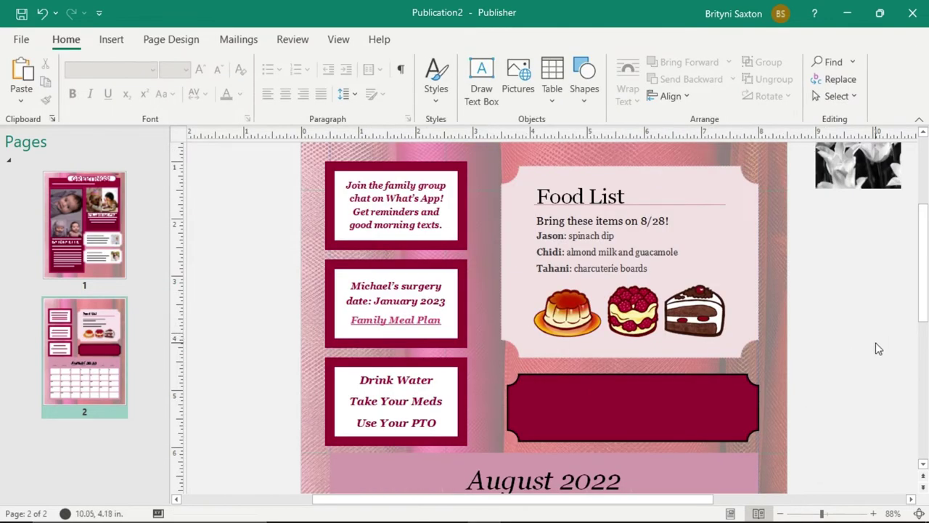
# Insert the Alert Bell icon from 2022 > Newsletter Icons and shrink it to about an inch square
pyautogui.scroll(2, 876, 349)
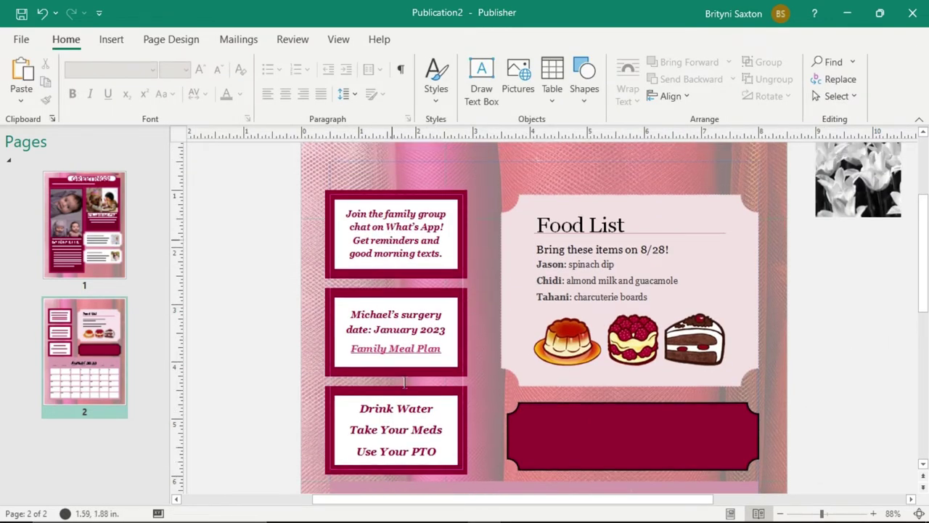
pyautogui.click(110, 41)
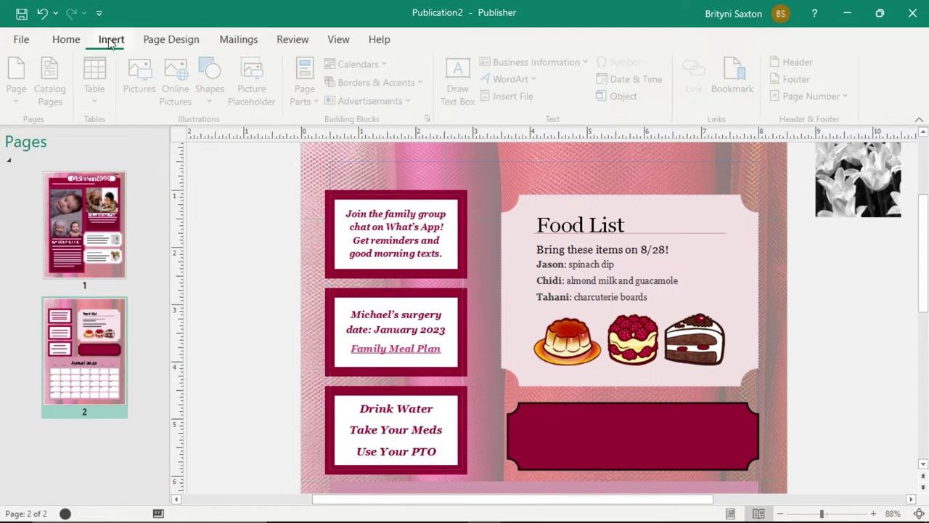
pyautogui.click(140, 84)
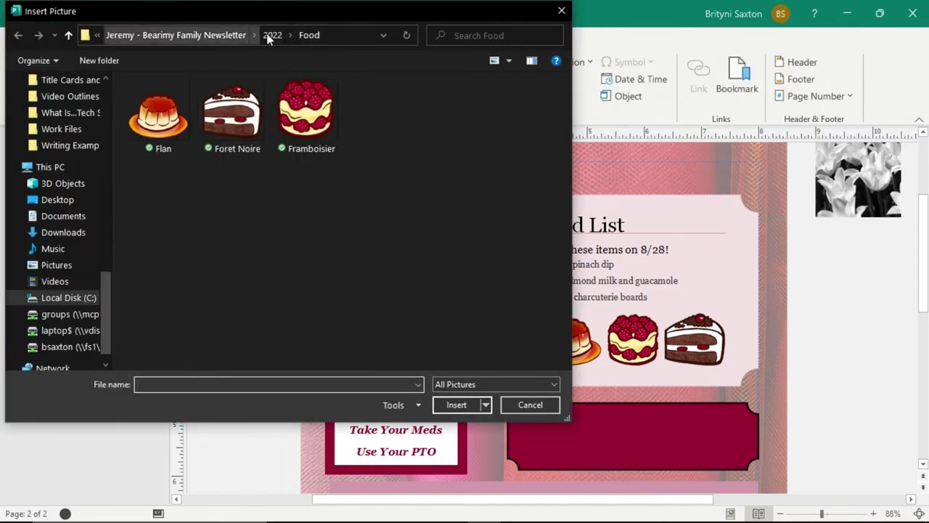
pyautogui.click(268, 36)
pyautogui.doubleClick(240, 158)
pyautogui.click(327, 243)
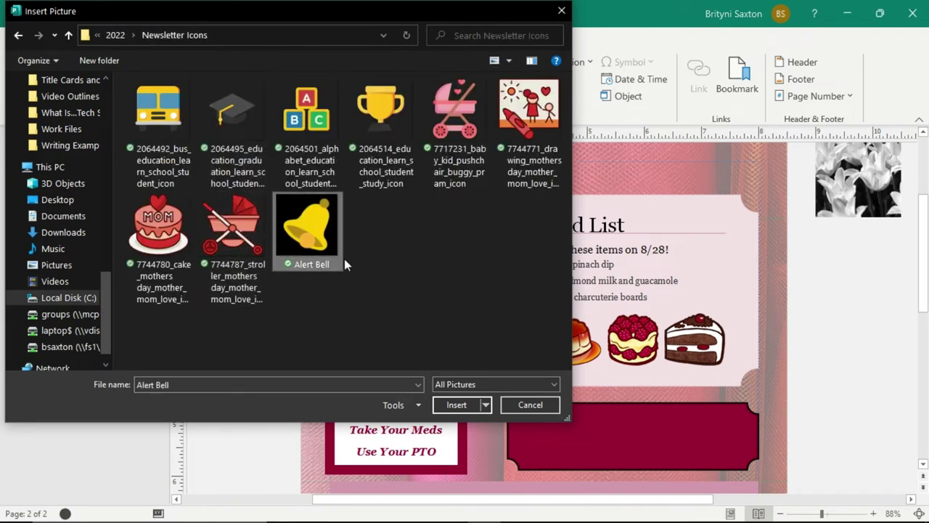
pyautogui.click(456, 405)
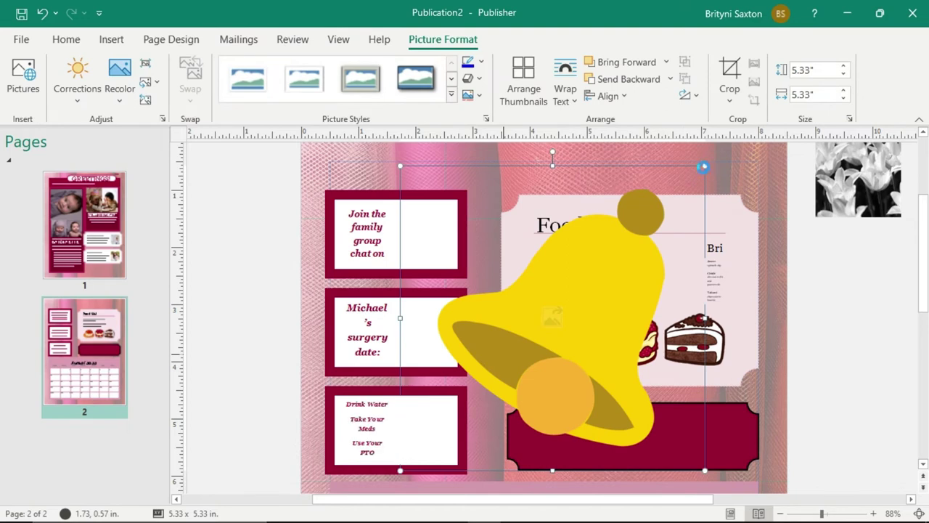
pyautogui.moveTo(698, 173); pyautogui.dragTo(329, 204)
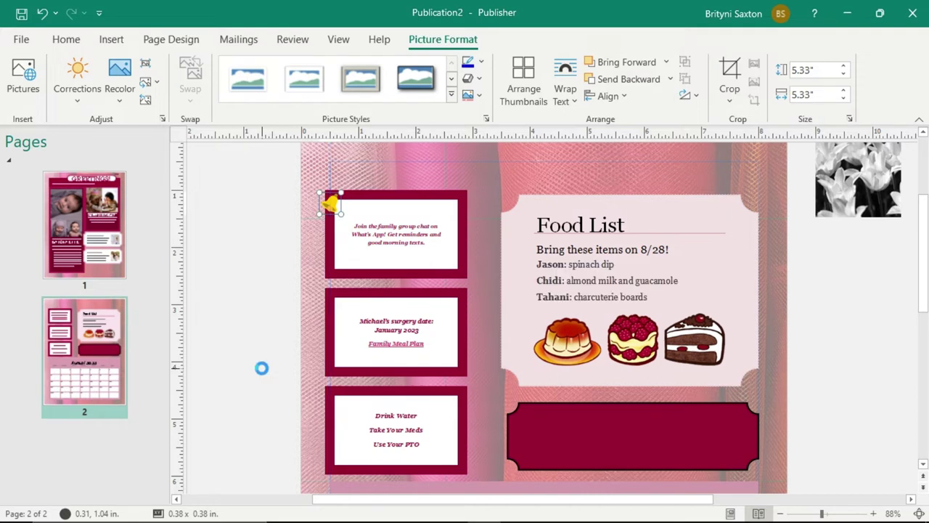
pyautogui.click(845, 351)
# Scroll down to the August 2022 calendar and switch off the Page Navigation pane
pyautogui.scroll(-1, 845, 351)
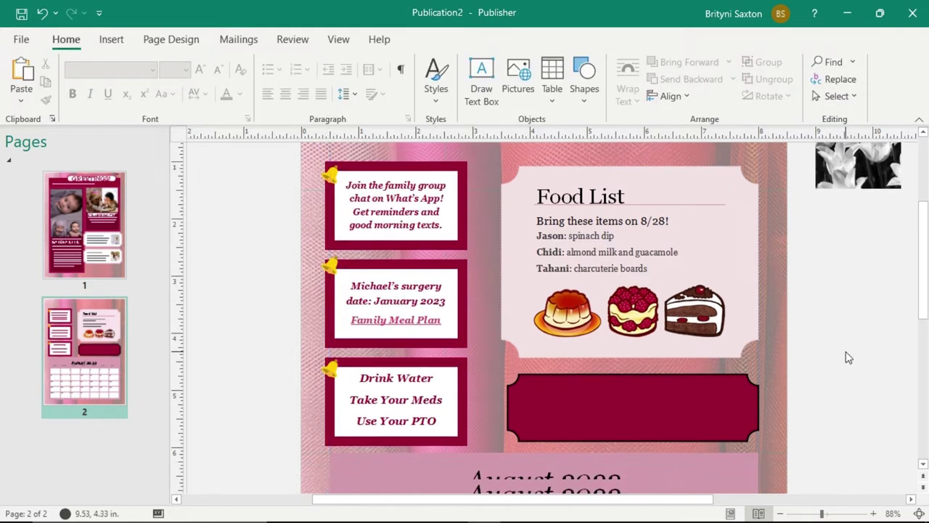
pyautogui.scroll(-1, 845, 351)
pyautogui.scroll(-2, 845, 353)
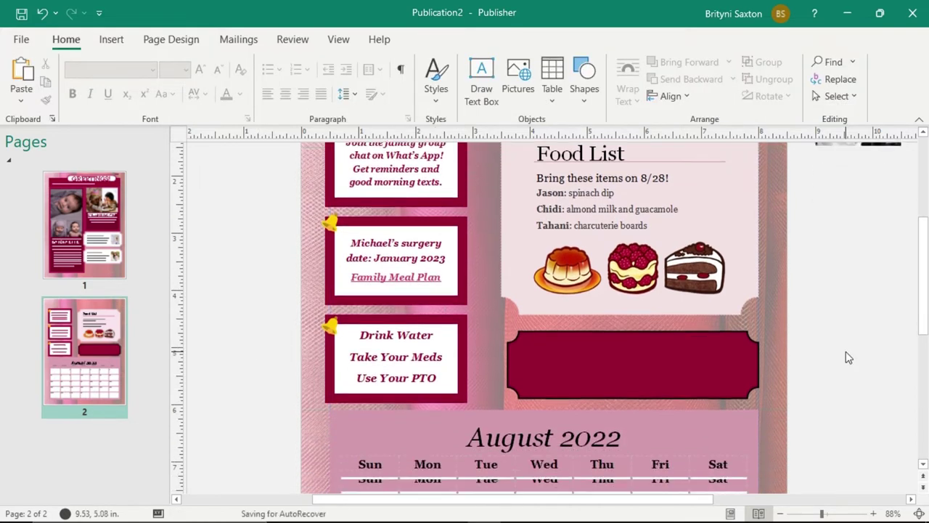
pyautogui.scroll(-3, 845, 356)
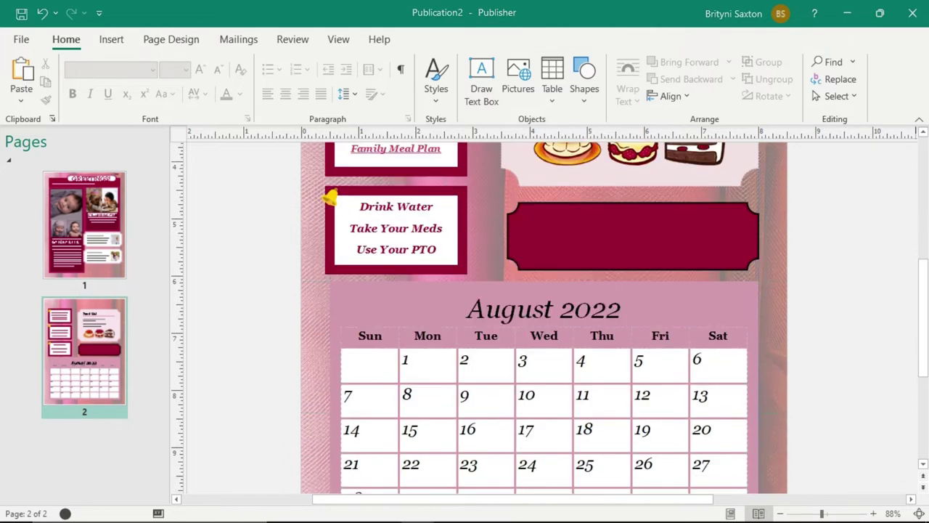
pyautogui.scroll(1, 864, 317)
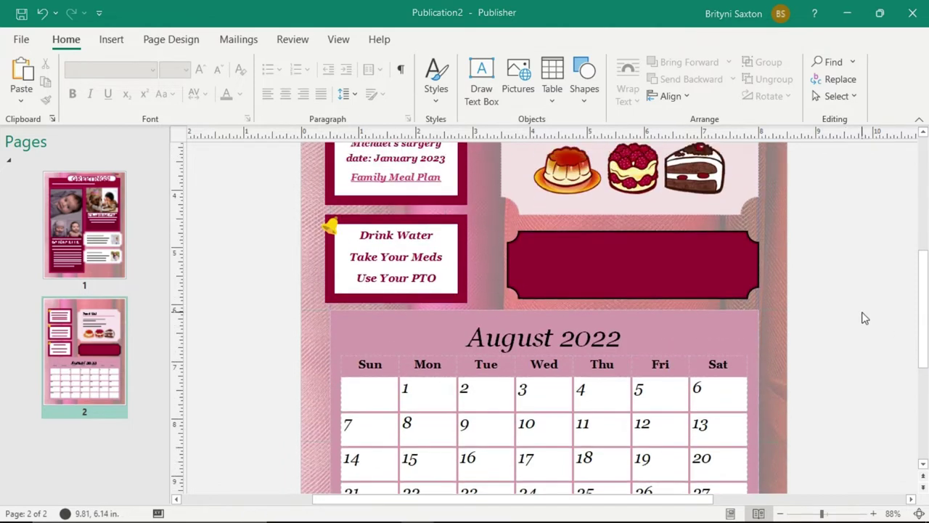
pyautogui.scroll(-1, 864, 317)
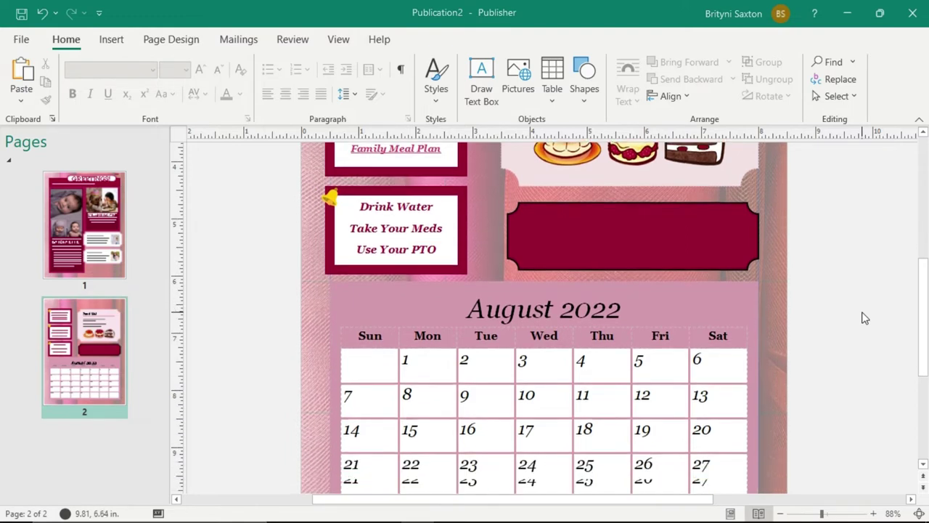
pyautogui.scroll(-1, 864, 317)
pyautogui.scroll(-1, 864, 317)
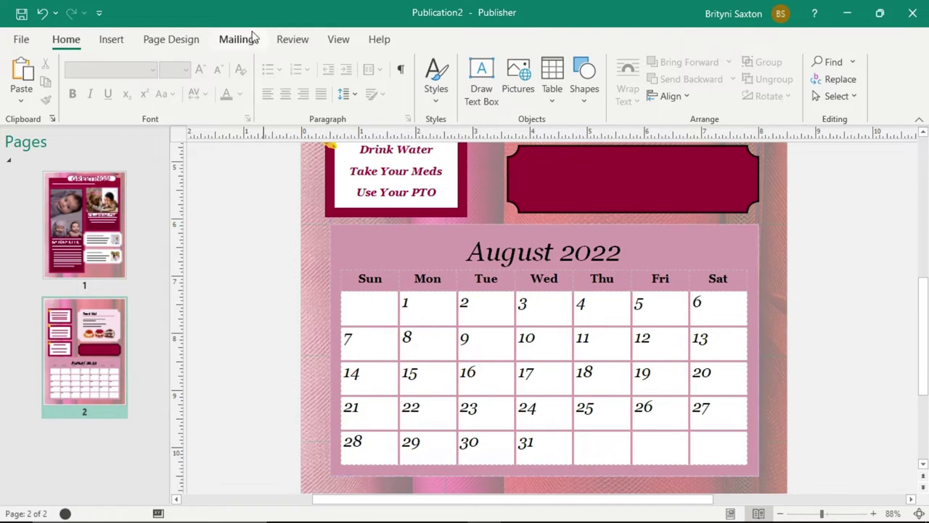
pyautogui.click(339, 40)
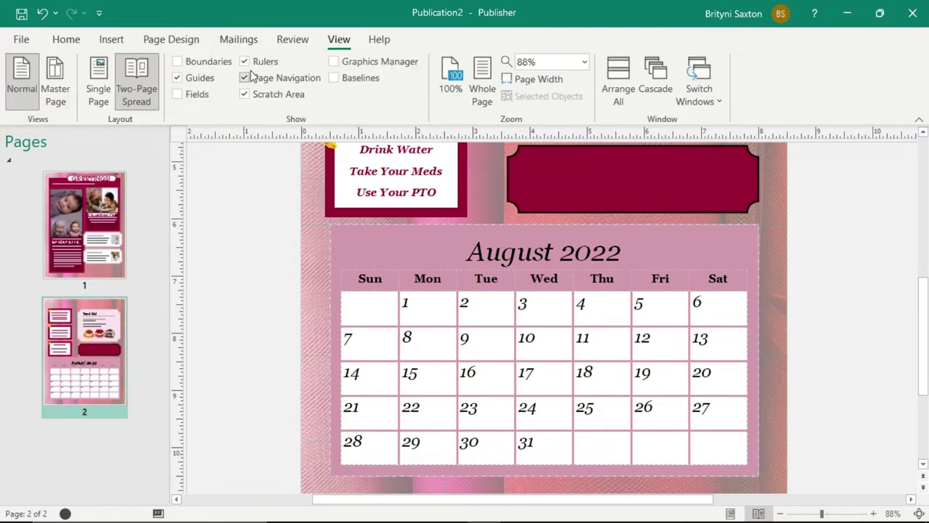
pyautogui.click(274, 79)
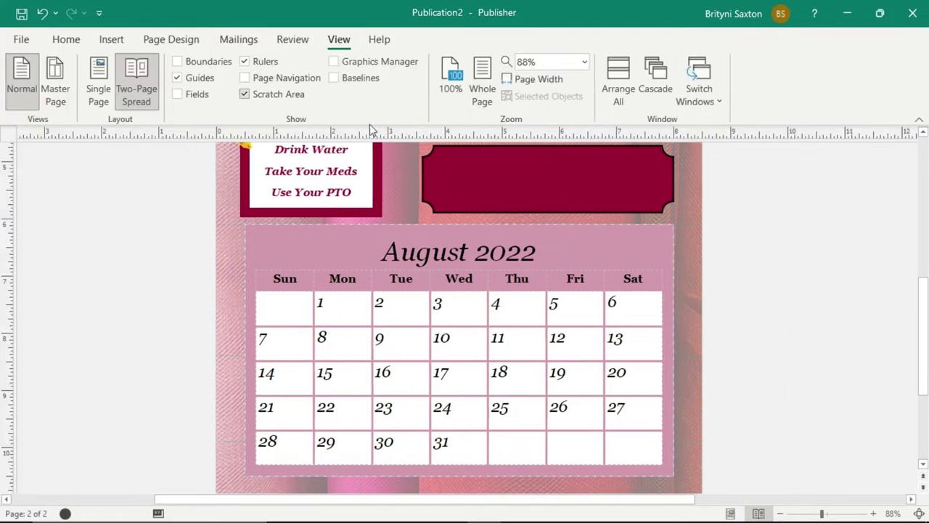
# Make the calendar date 28 bold and dark red (Accent 1, Darker 25%)
pyautogui.click(836, 514)
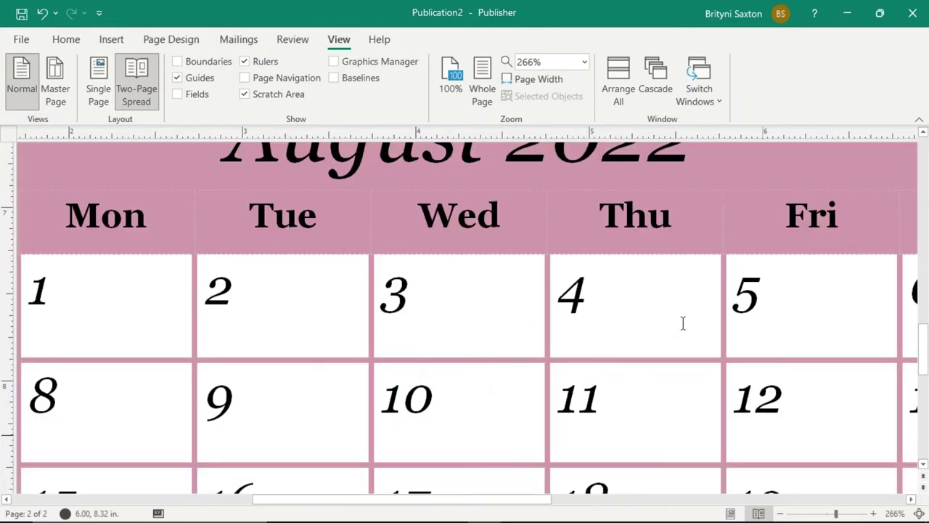
pyautogui.click(824, 514)
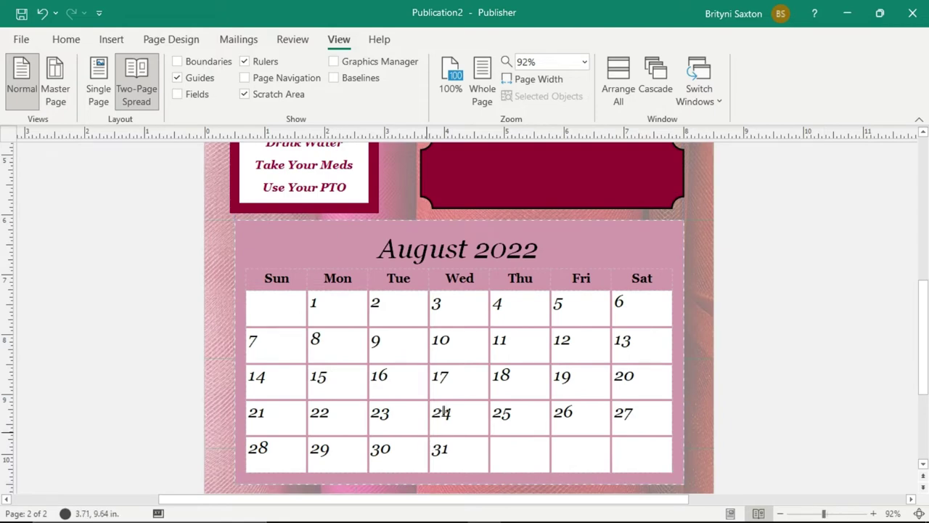
pyautogui.scroll(-1, 443, 397)
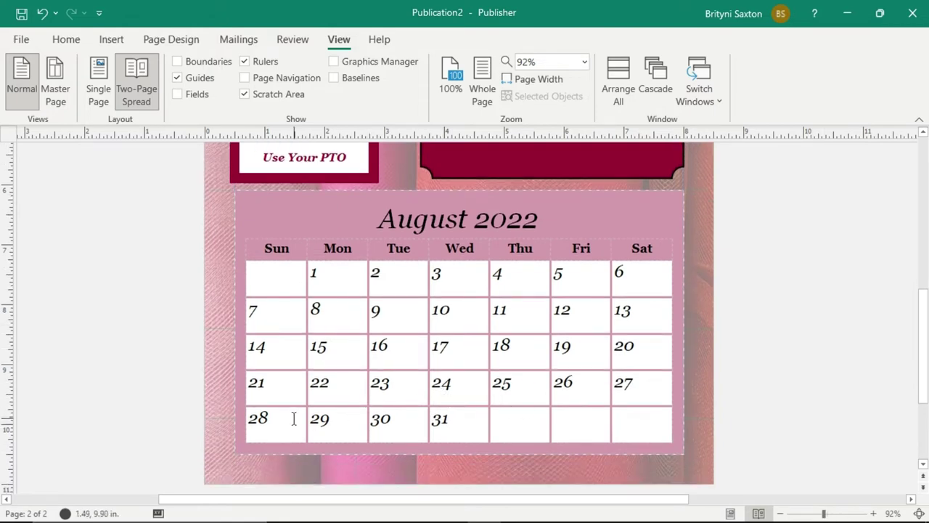
pyautogui.doubleClick(258, 419)
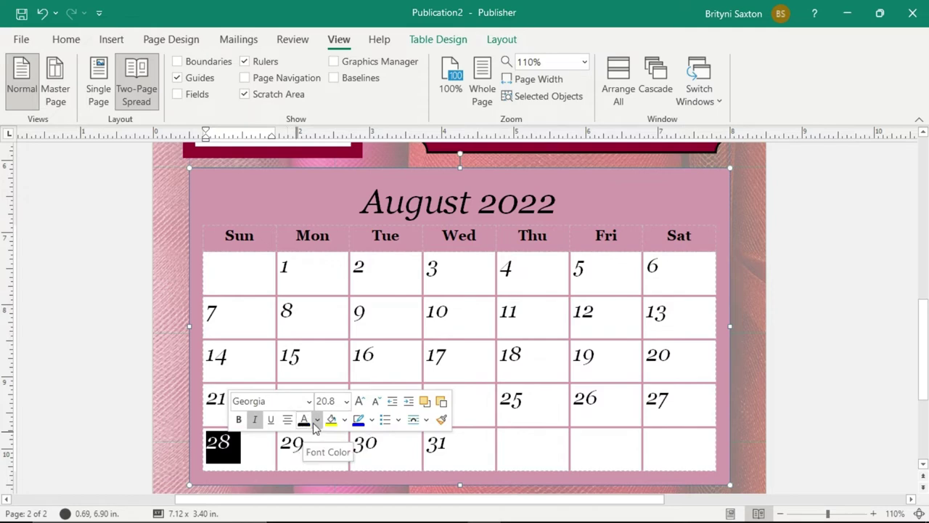
pyautogui.click(317, 420)
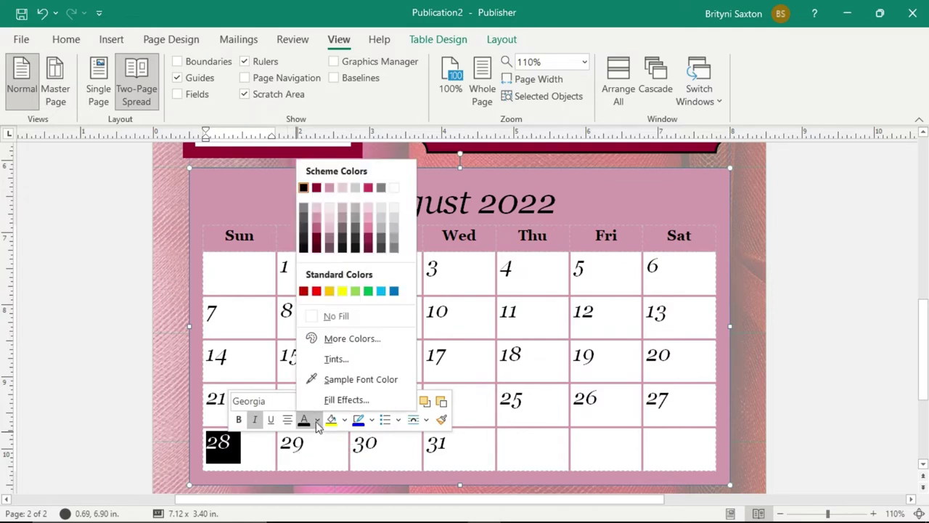
pyautogui.click(316, 242)
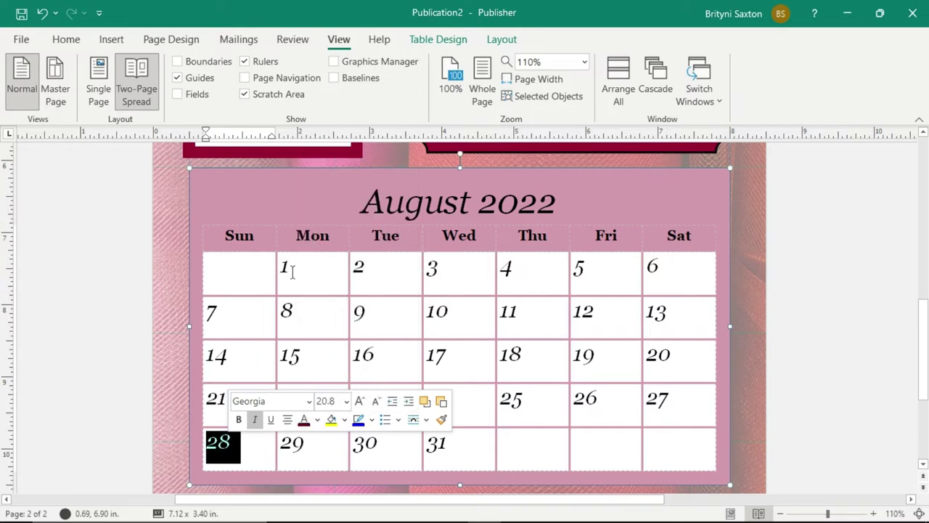
pyautogui.click(136, 428)
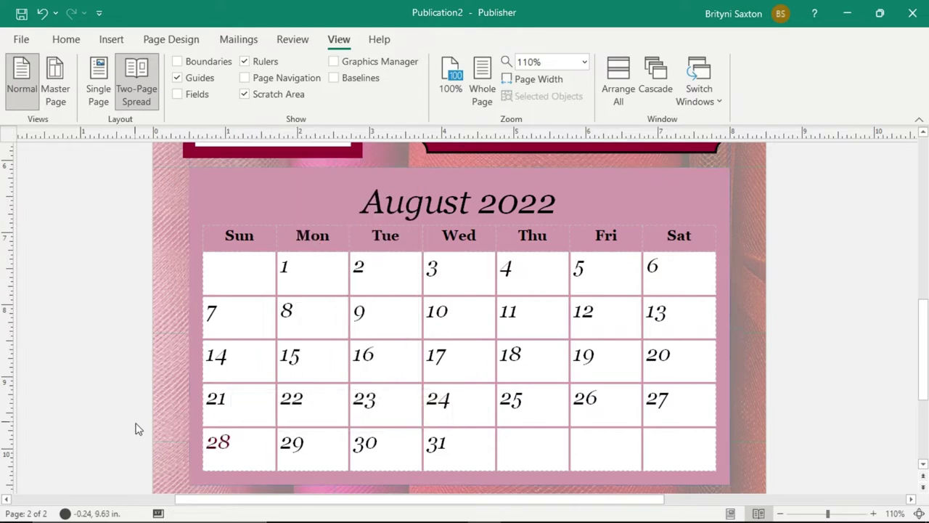
pyautogui.doubleClick(219, 440)
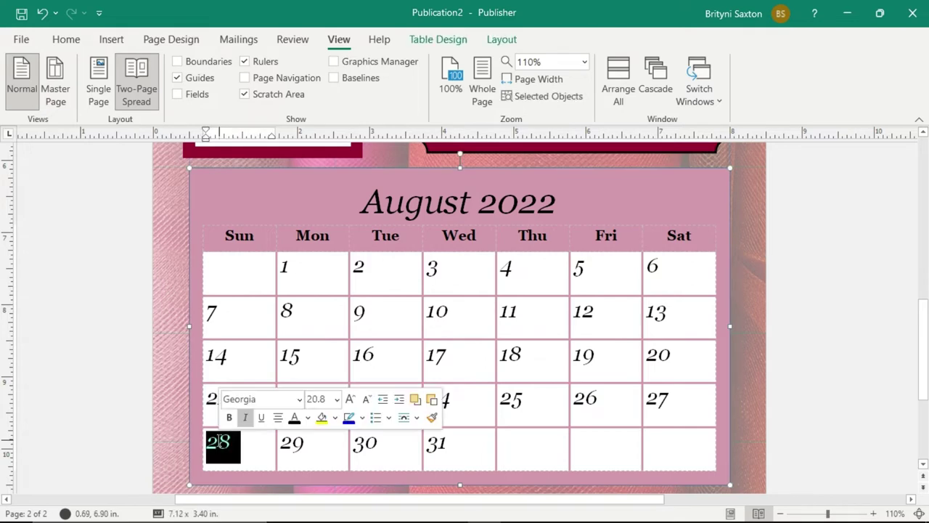
pyautogui.click(124, 431)
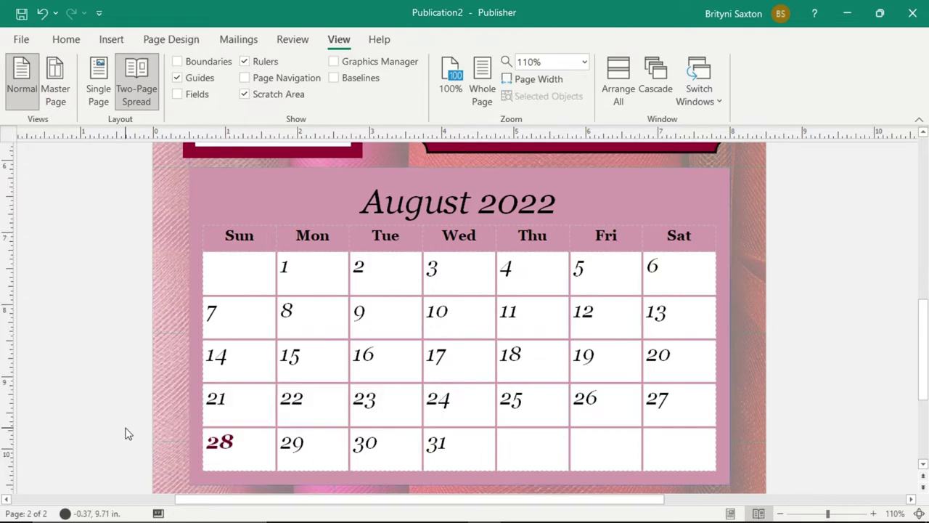
pyautogui.scroll(-1, 84, 387)
# Draw an oval around the date 28 on the calendar
pyautogui.click(83, 387)
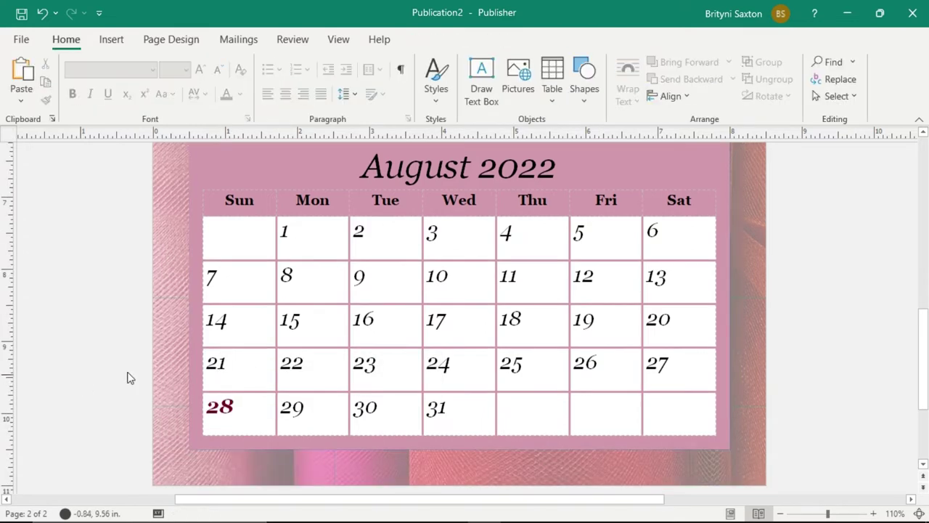
pyautogui.click(112, 41)
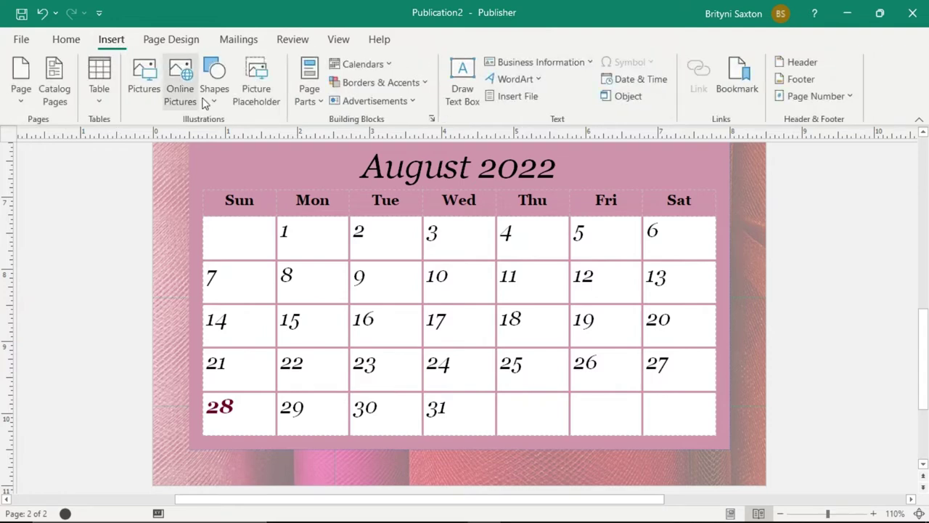
pyautogui.click(221, 100)
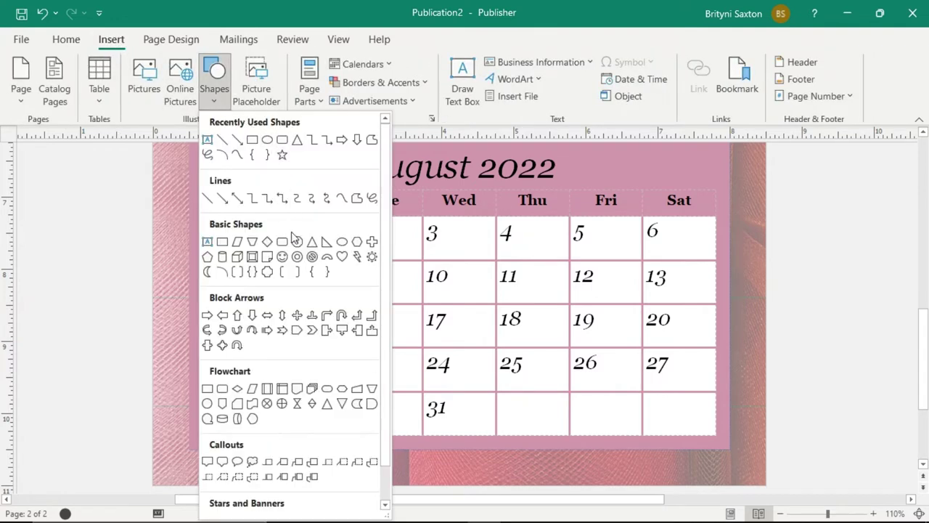
pyautogui.click(221, 404)
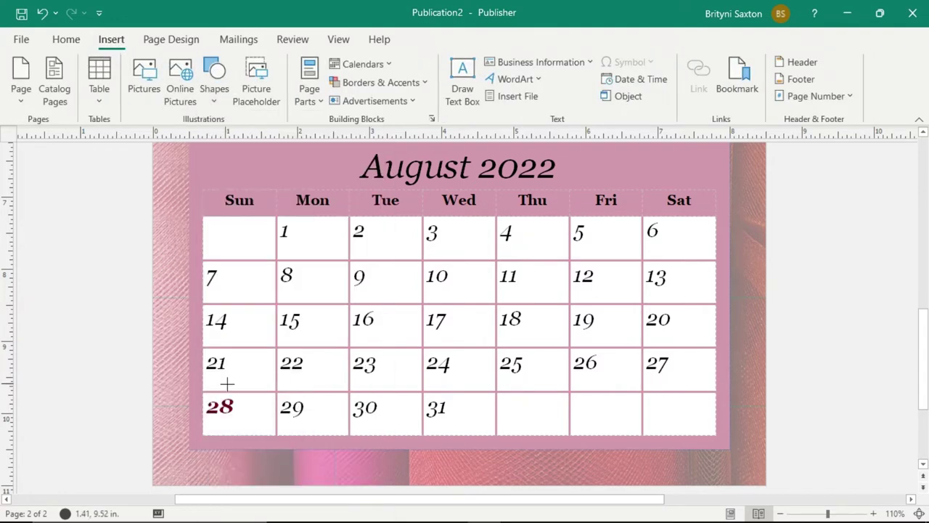
pyautogui.moveTo(202, 395); pyautogui.dragTo(231, 413)
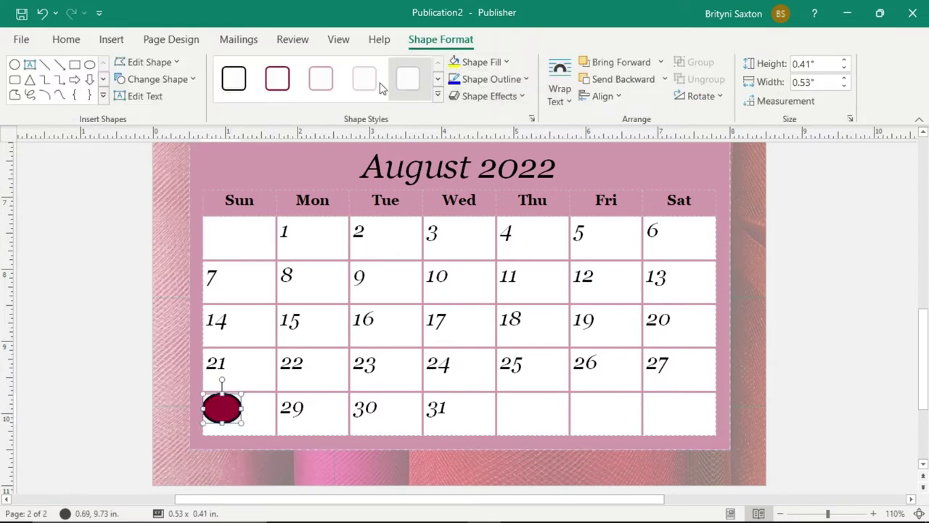
# Style the oval with a light shape style, no fill and a dark outline
pyautogui.click(324, 82)
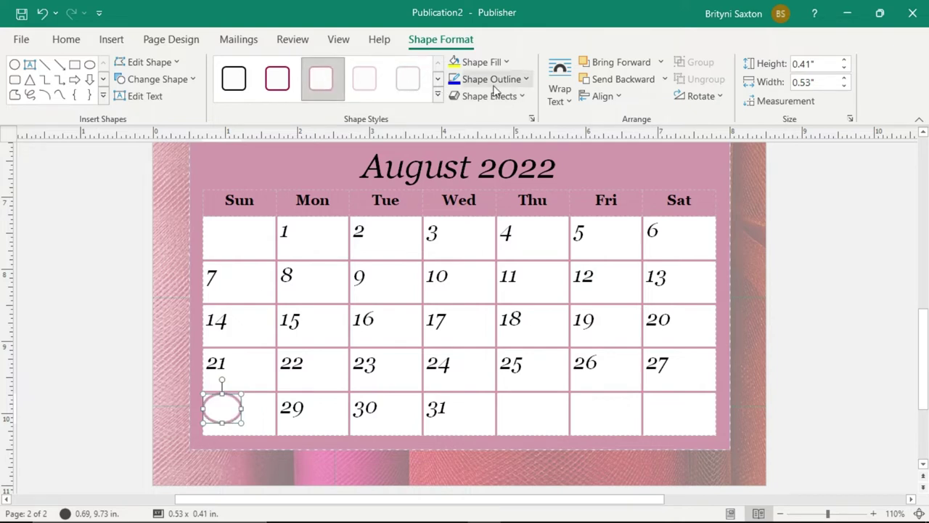
pyautogui.click(476, 62)
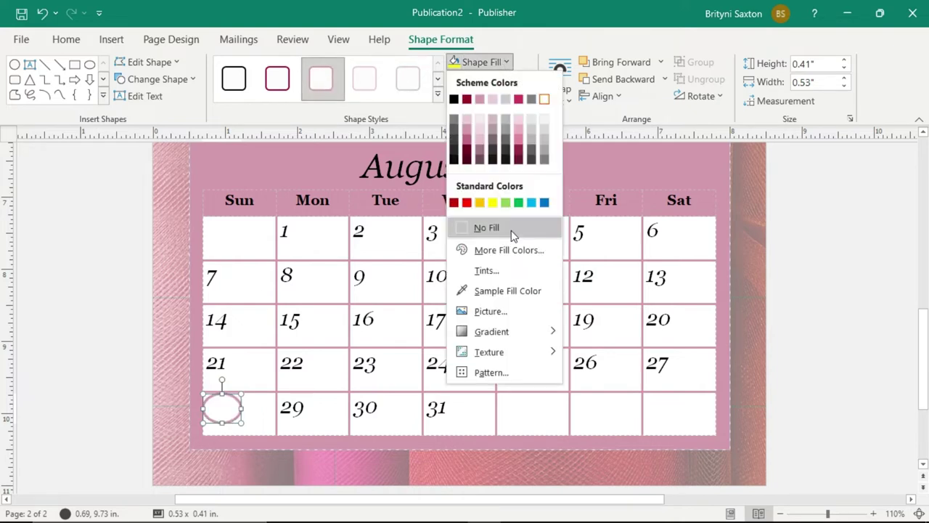
pyautogui.click(486, 228)
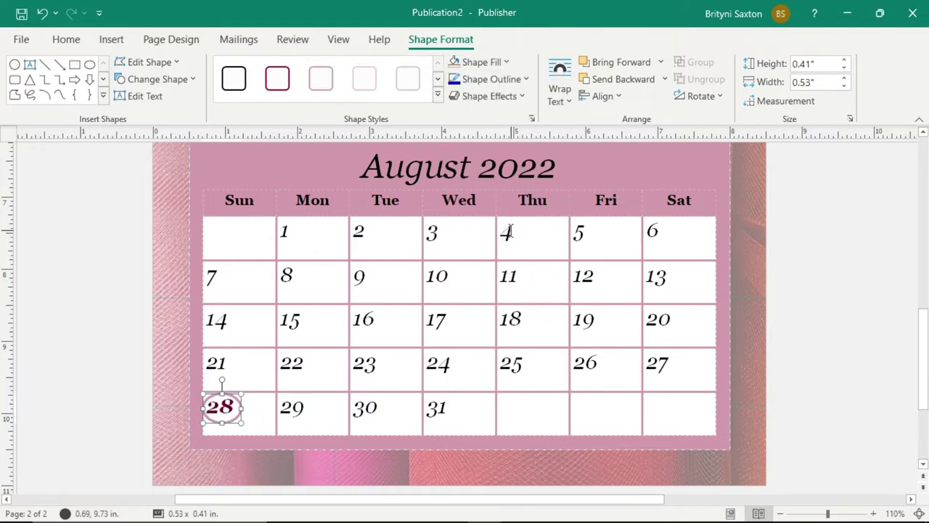
pyautogui.click(501, 80)
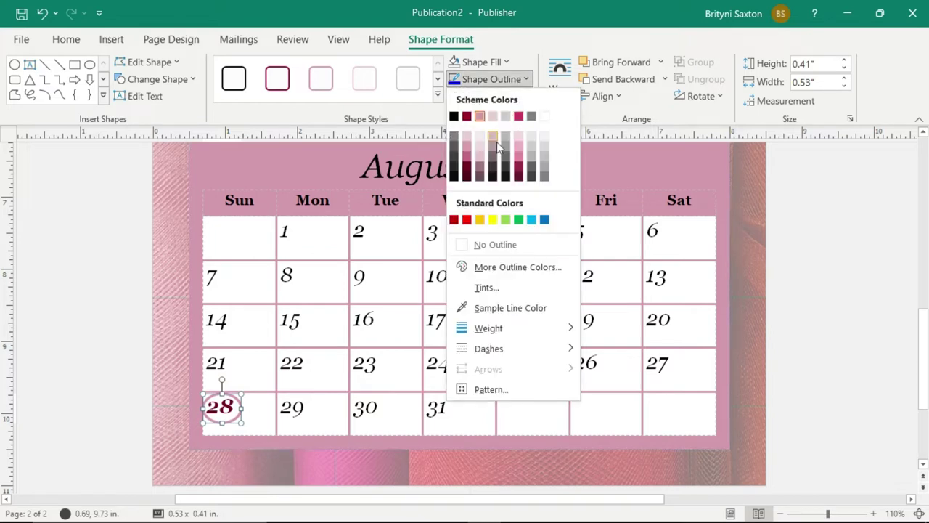
pyautogui.click(456, 167)
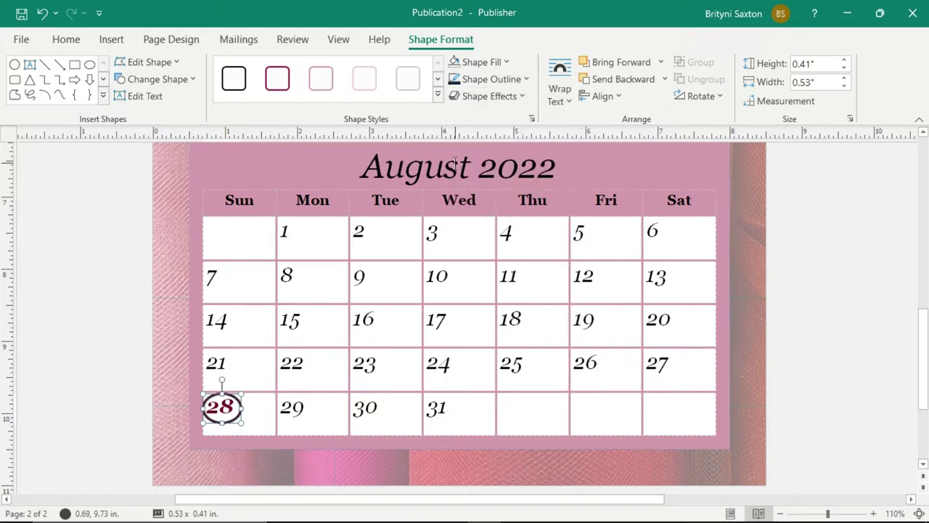
pyautogui.click(792, 365)
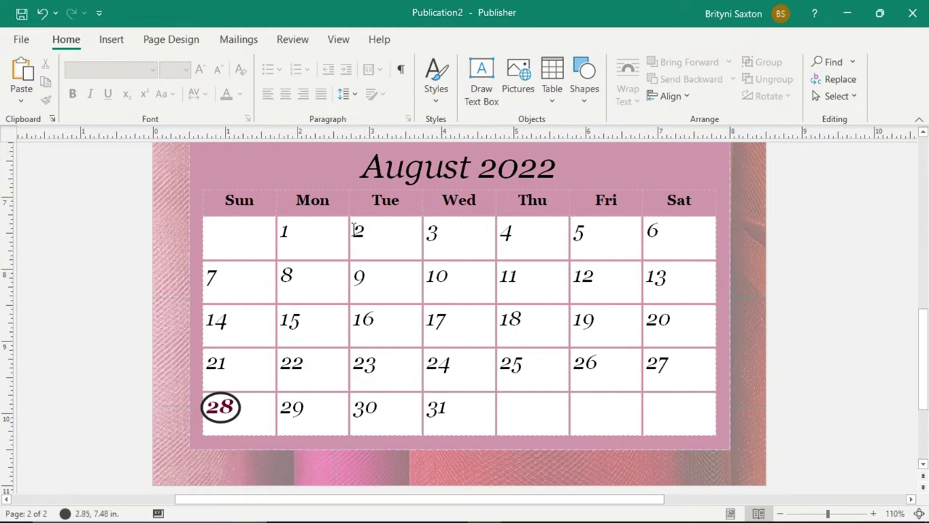
# Scroll up to the empty dark red banner above the calendar and open the Insert tab
pyautogui.scroll(2, 630, 310)
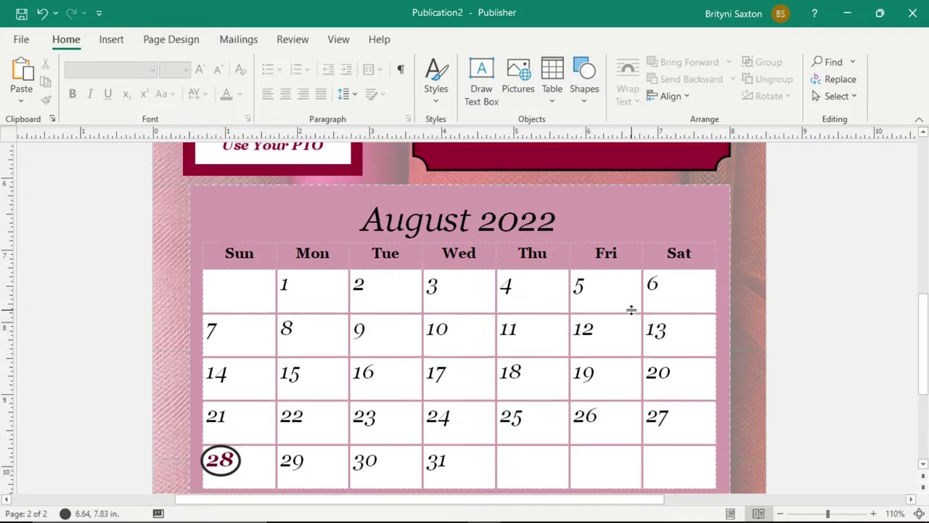
pyautogui.scroll(2, 631, 310)
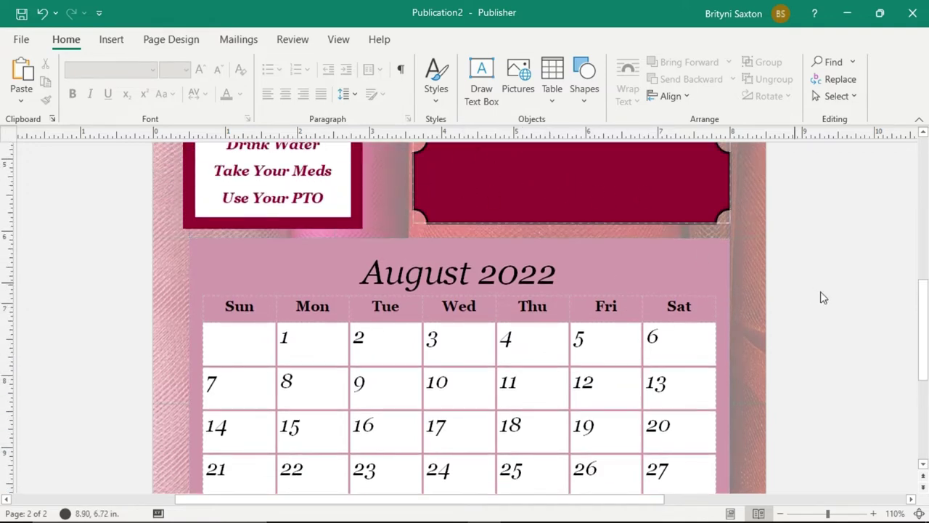
pyautogui.scroll(2, 820, 297)
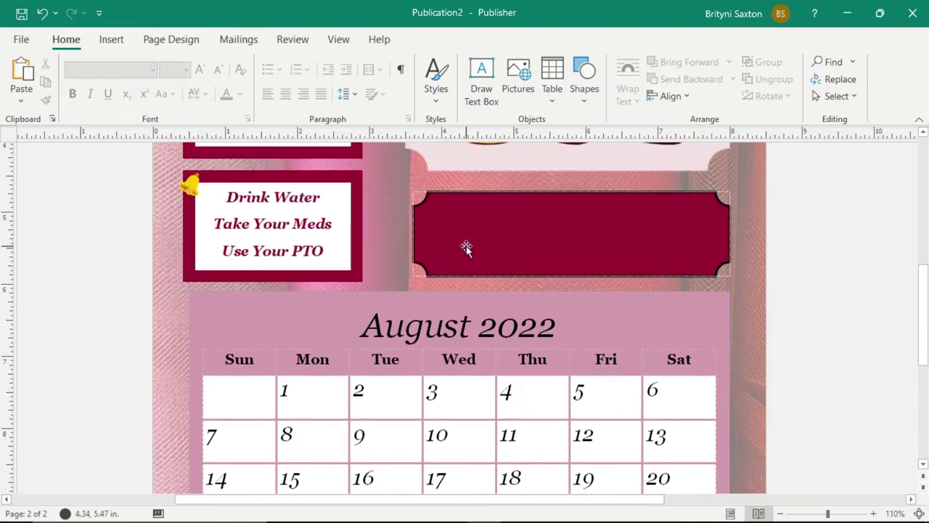
pyautogui.click(111, 39)
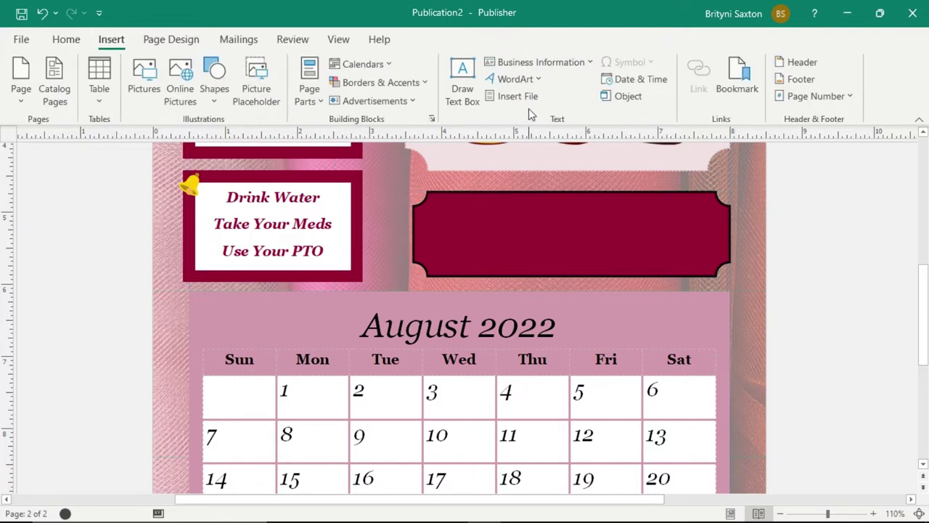
# Draw a text box across the dark red banner and type the shirt-size reminder and 'Email form.'
pyautogui.click(465, 94)
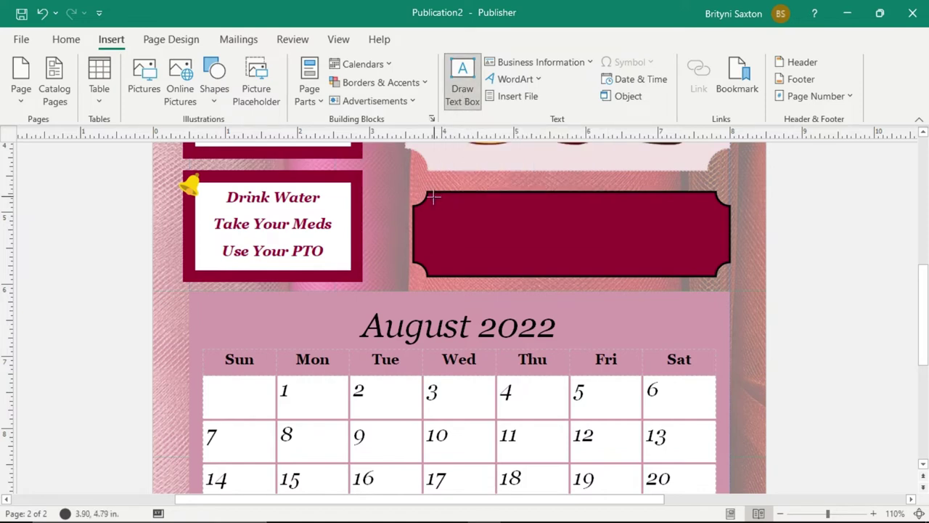
pyautogui.moveTo(433, 196); pyautogui.dragTo(710, 273)
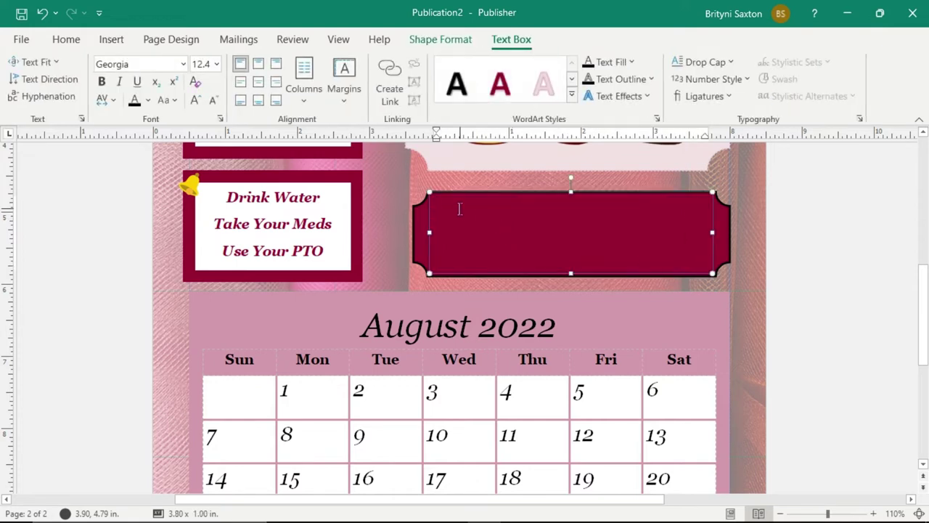
pyautogui.press('capslock')
pyautogui.press('capslock')
pyautogui.write('Send')
pyautogui.press('capslock')
pyautogui.write('E')
pyautogui.press('capslock')
pyautogui.write('leanor your shirt size')
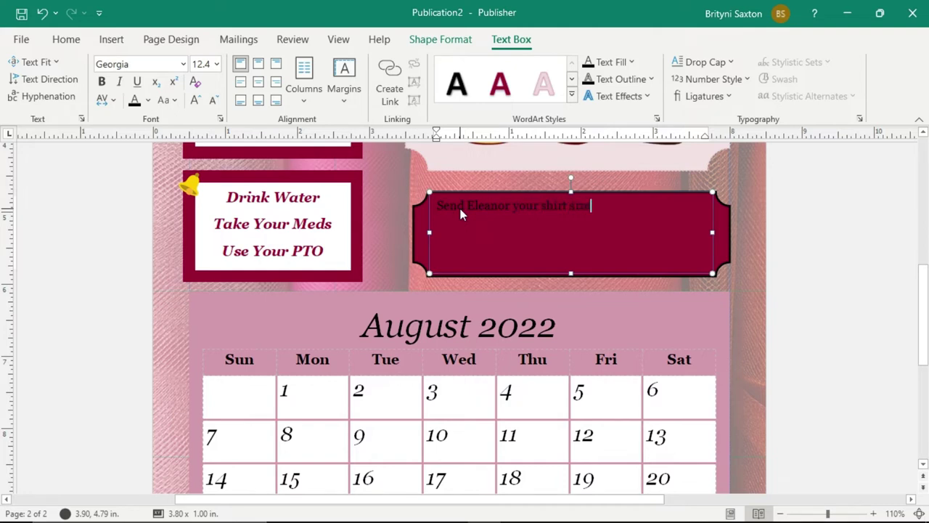
pyautogui.write('y')
pyautogui.press('capslock')
pyautogui.write('A')
pyautogui.press('capslock')
pyautogui.write('ugust 2nd! En')
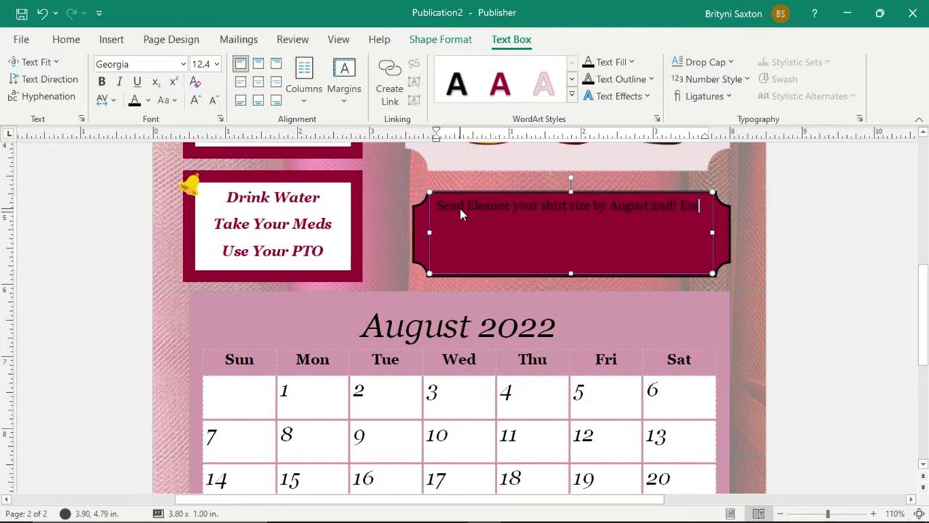
pyautogui.press('Return')
pyautogui.write('Email her or complete')
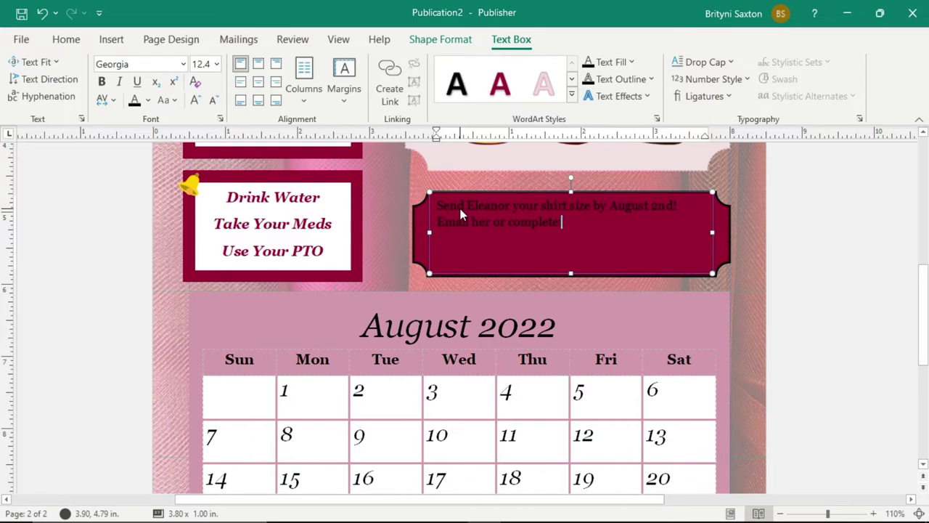
pyautogui.write(' form.')
# Add the line 'Family gathering 2022 is on August 28th!'
pyautogui.press('Return')
pyautogui.press('capslock')
pyautogui.write('F')
pyautogui.press('capslock')
pyautogui.write('amily')
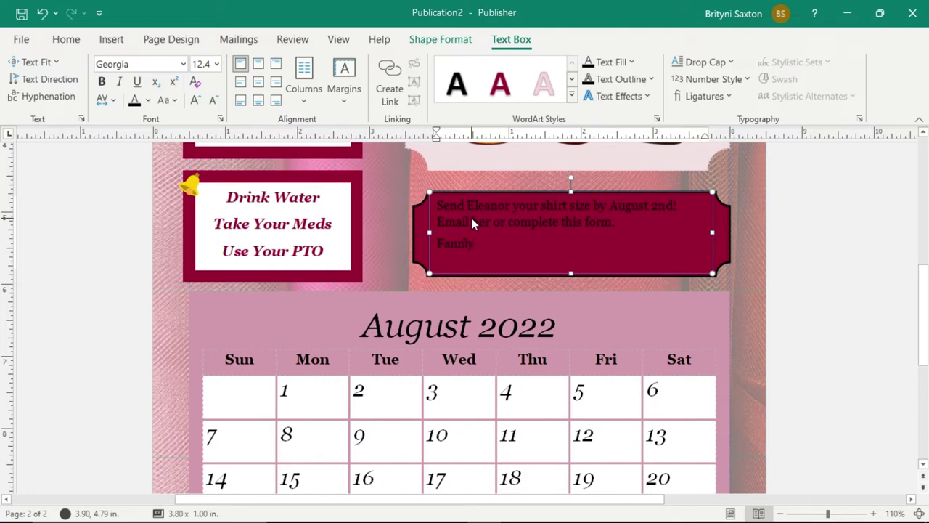
pyautogui.write(' gathering 2022 is on')
pyautogui.press('capslock')
pyautogui.write('A')
pyautogui.press('capslock')
pyautogui.write('ugust ')
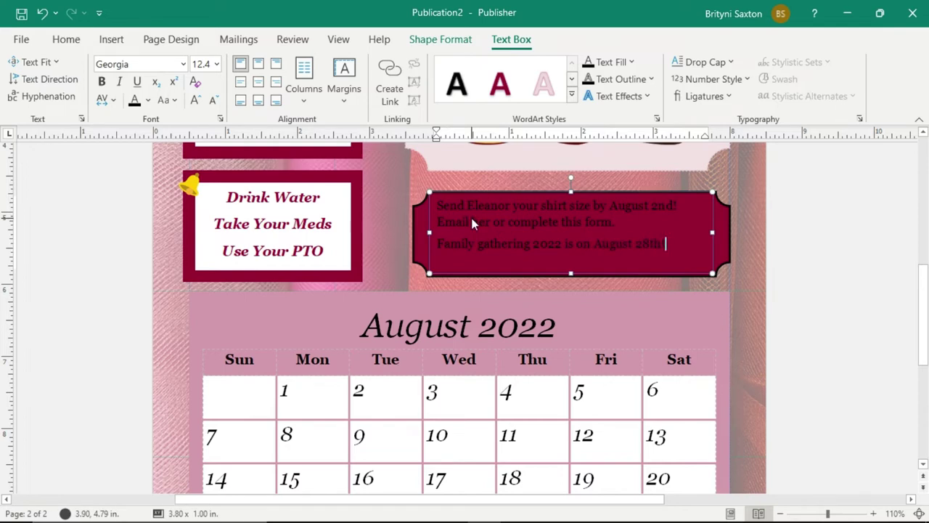
pyautogui.write('28th!')
# Use Format Painter to copy the surgery-date text's bold italic dark-red style onto the banner text
pyautogui.scroll(1, 574, 267)
pyautogui.scroll(3, 577, 283)
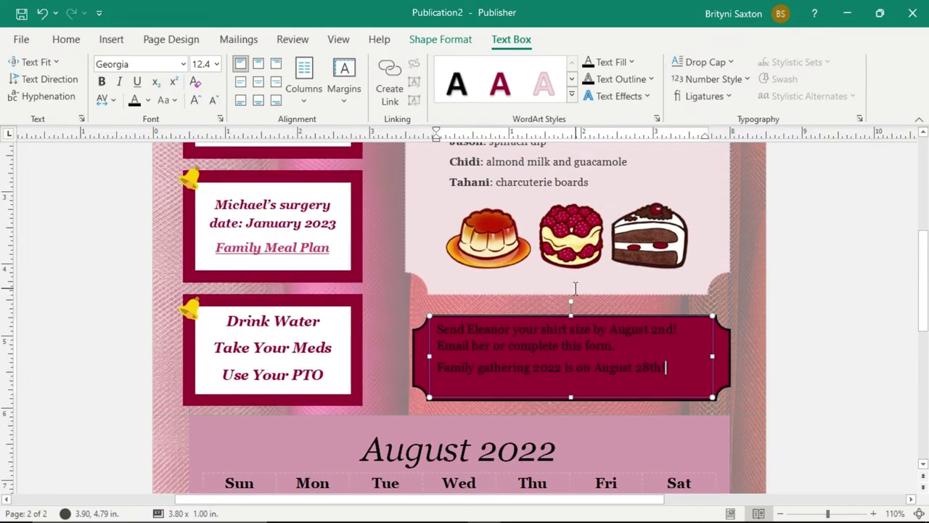
pyautogui.scroll(1, 575, 288)
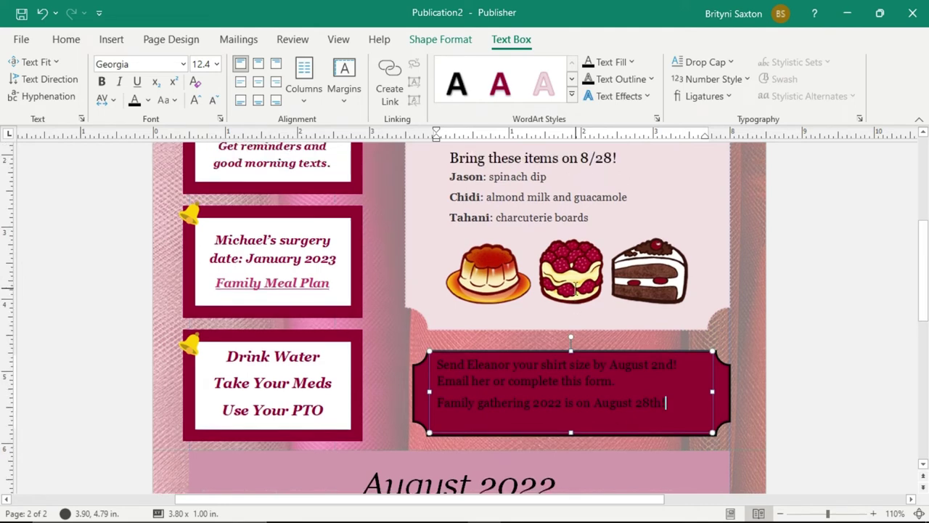
pyautogui.doubleClick(261, 243)
pyautogui.tripleClick(260, 245)
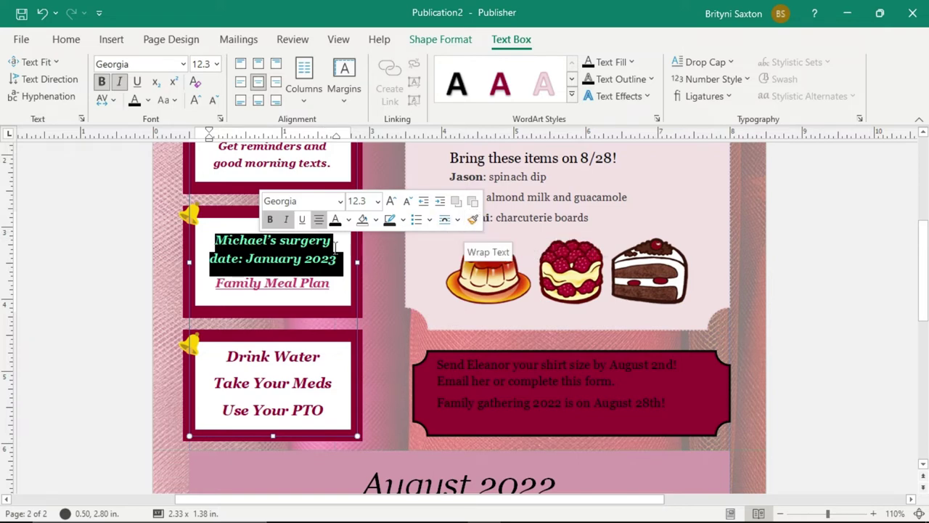
pyautogui.click(66, 39)
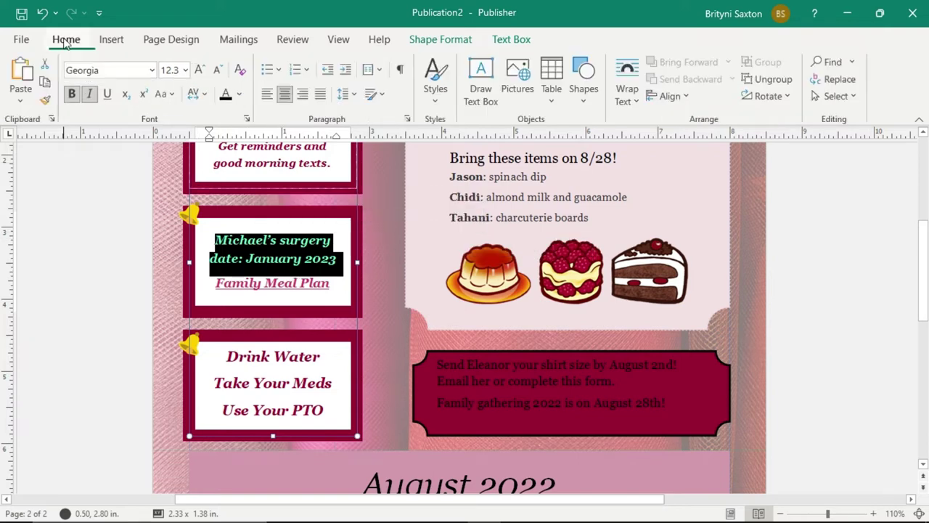
pyautogui.click(46, 101)
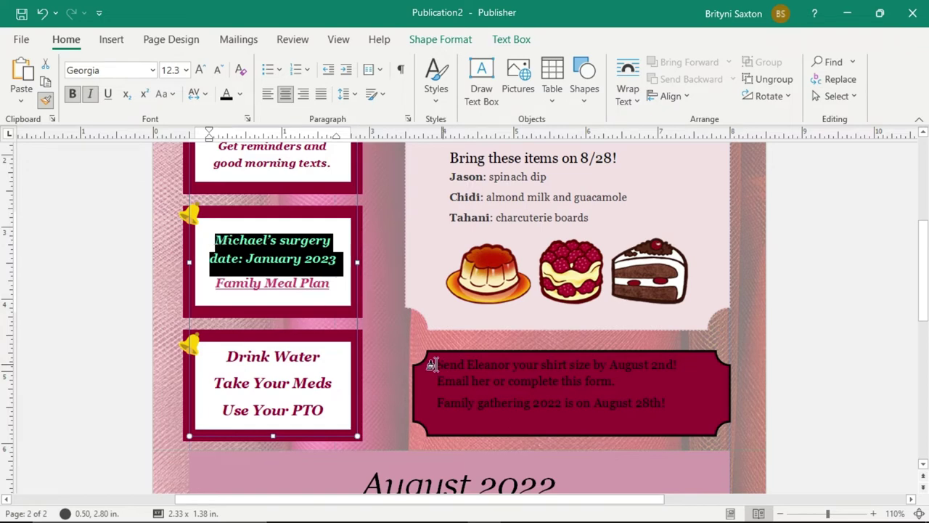
pyautogui.moveTo(436, 365); pyautogui.dragTo(672, 409)
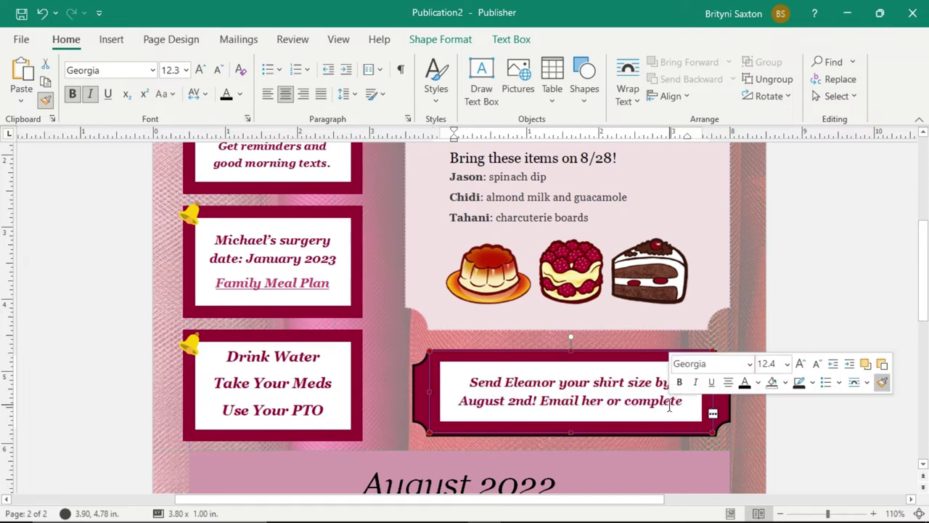
pyautogui.click(798, 272)
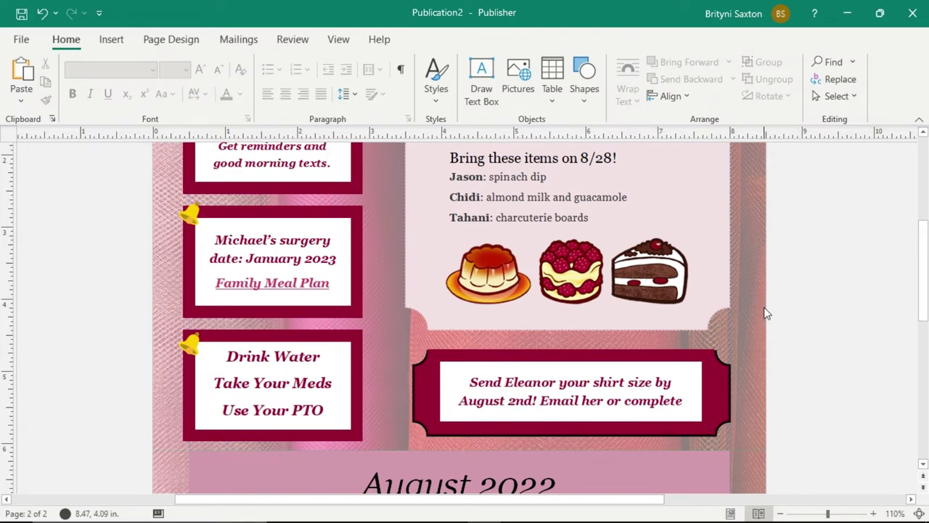
# Apply Best Fit to the banner text so all three reminder lines fit in 9 pt Georgia
pyautogui.click(698, 353)
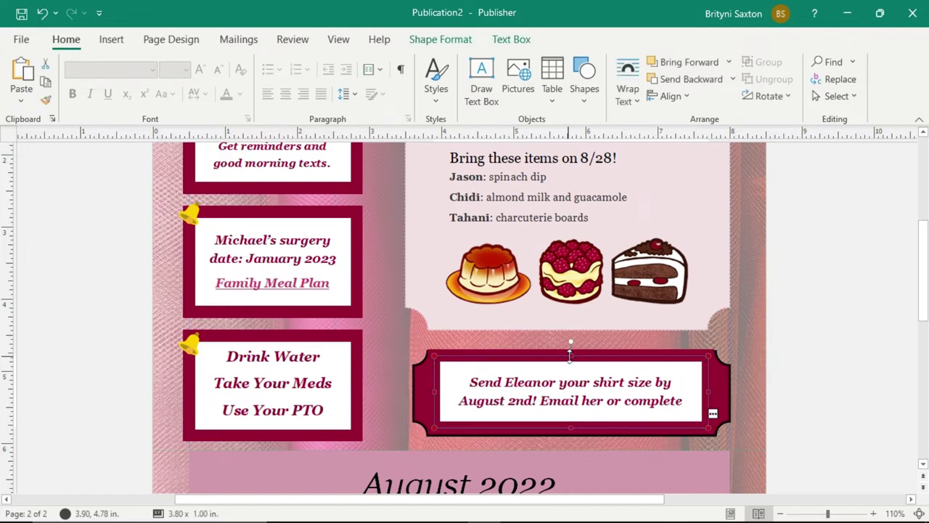
pyautogui.moveTo(570, 354); pyautogui.dragTo(571, 356)
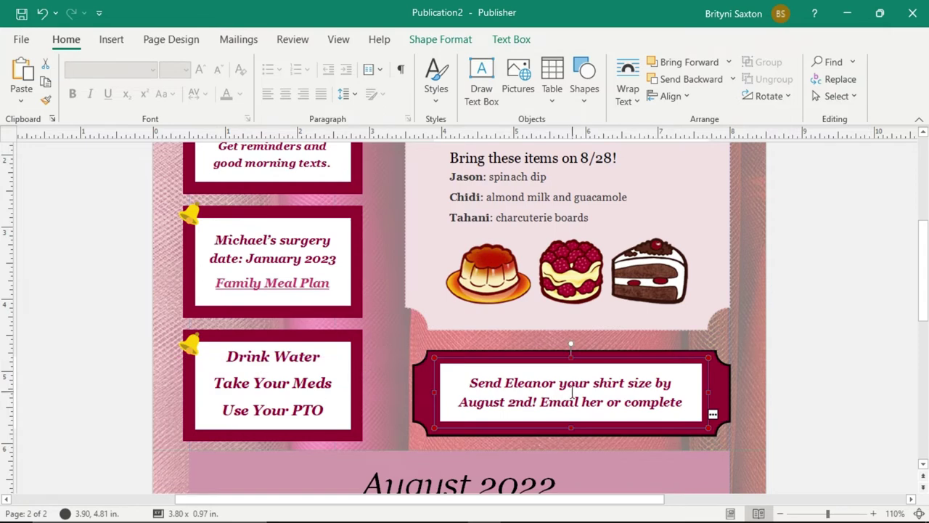
pyautogui.doubleClick(573, 385)
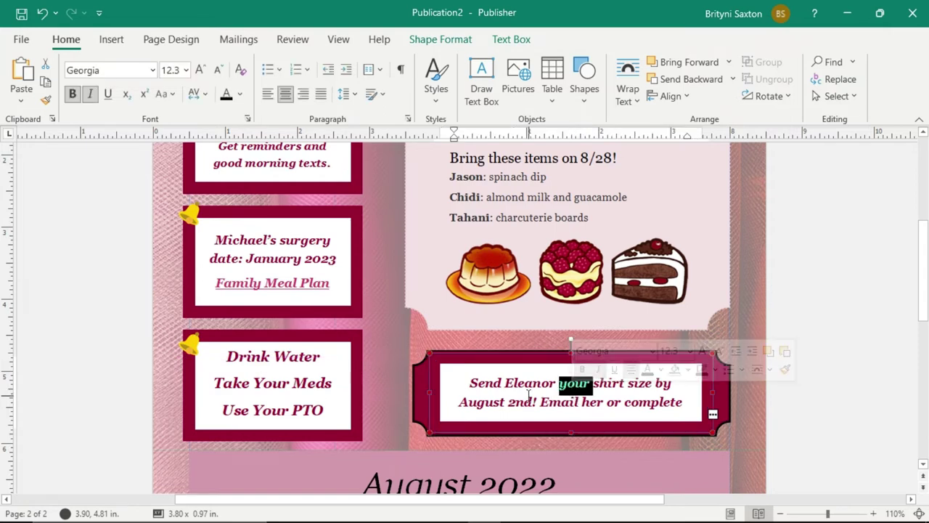
pyautogui.hotkey('ctrl', 'a')
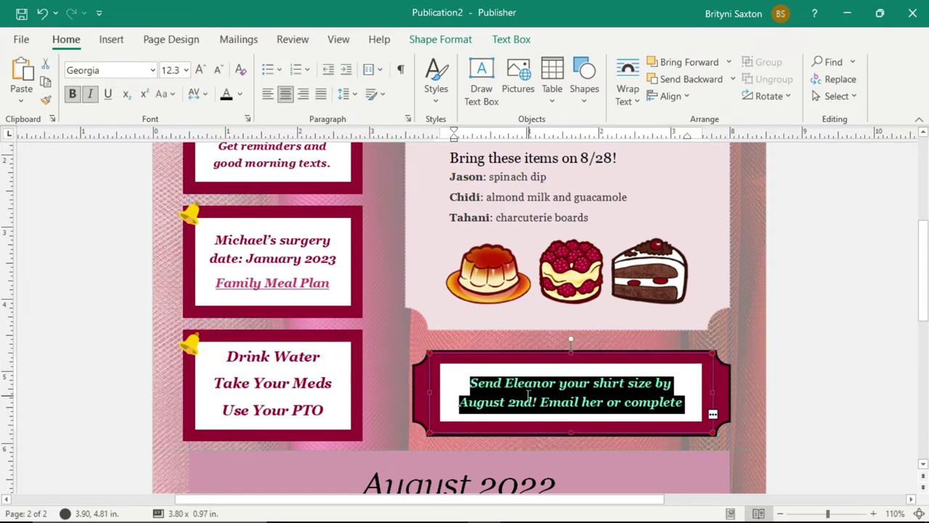
pyautogui.click(511, 39)
pyautogui.click(36, 62)
pyautogui.click(41, 80)
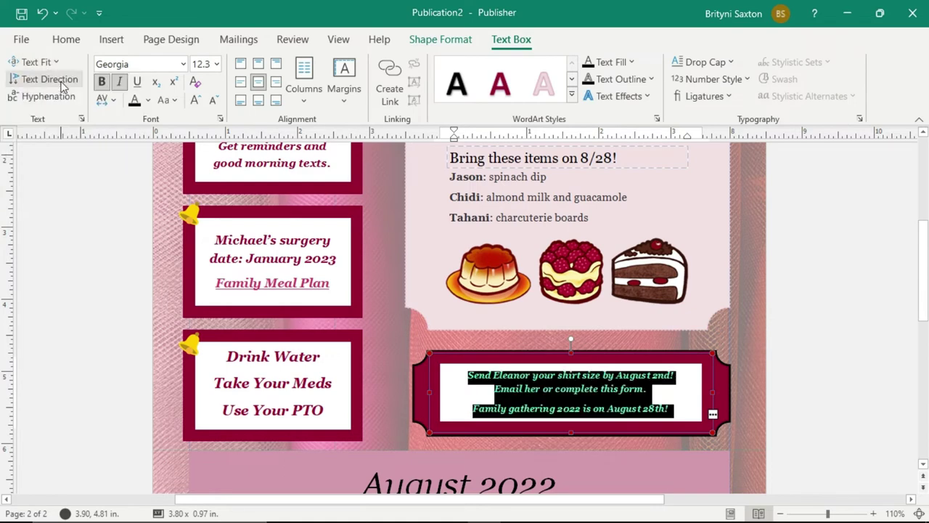
pyautogui.click(846, 357)
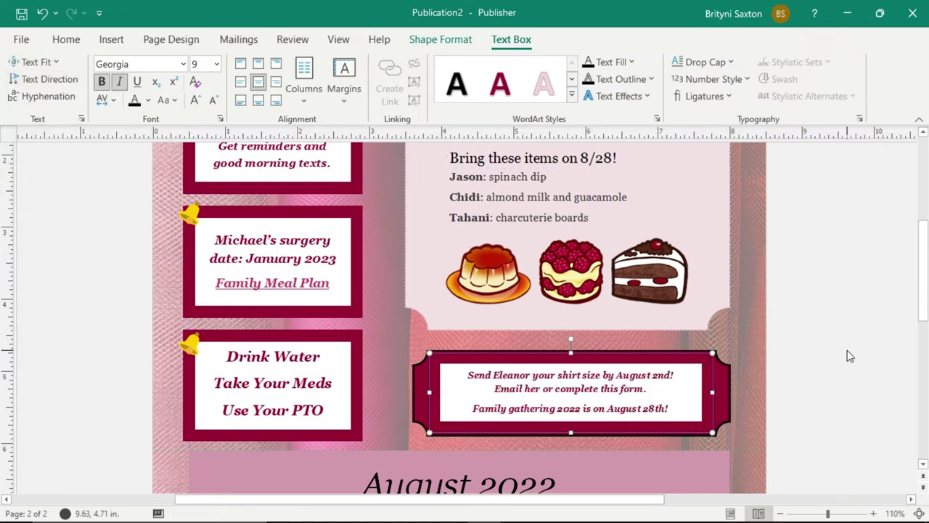
pyautogui.scroll(-3, 850, 355)
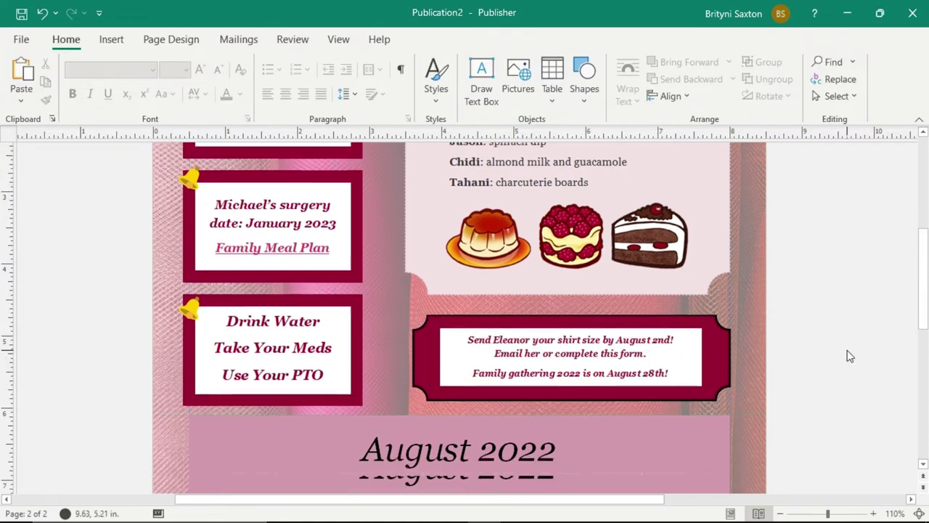
pyautogui.scroll(-3, 850, 356)
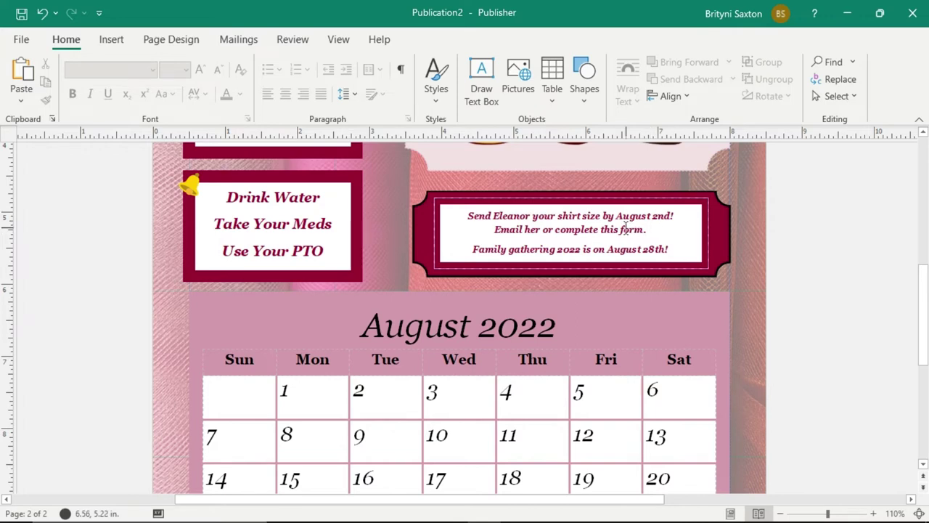
pyautogui.scroll(-1, 823, 351)
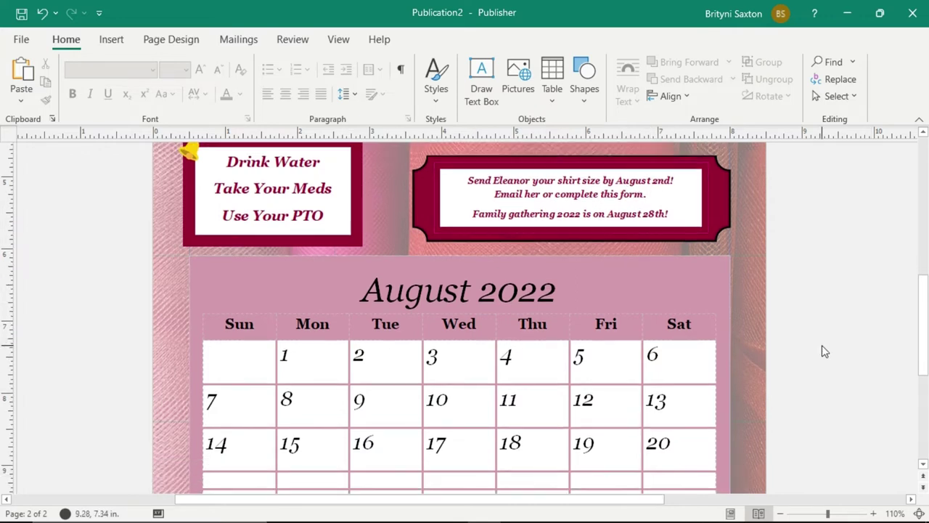
pyautogui.scroll(-3, 823, 350)
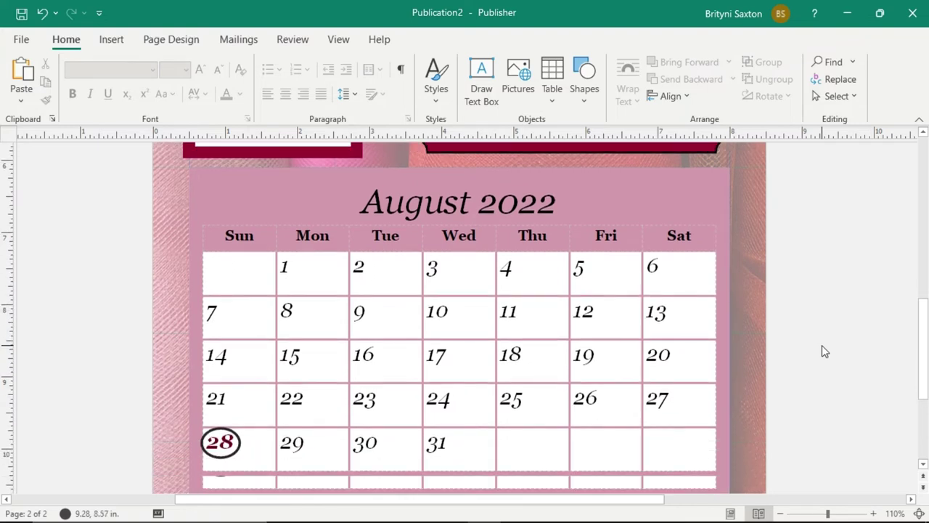
# Copy the circle from the 28 onto the date 2 and make the 2 bold dark red
pyautogui.moveTo(220, 443); pyautogui.dragTo(322, 240)
pyautogui.doubleClick(359, 270)
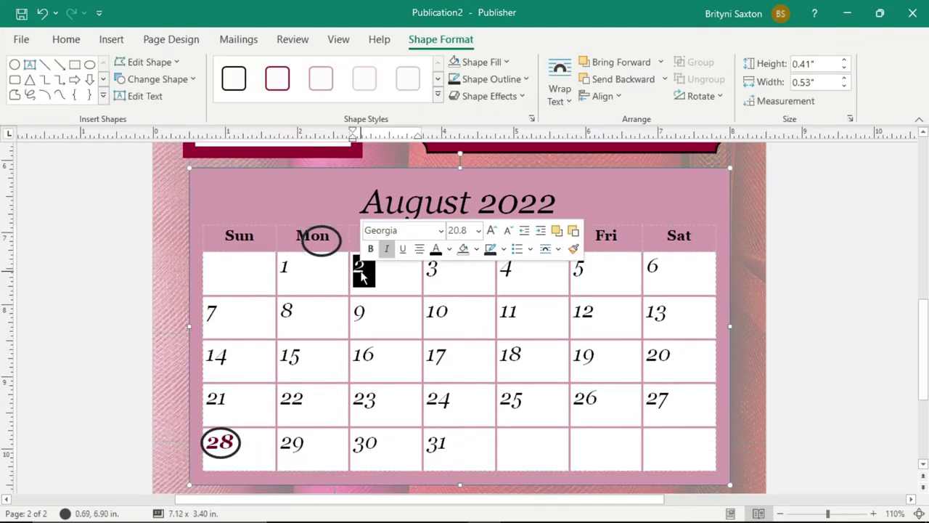
pyautogui.click(449, 250)
pyautogui.click(447, 287)
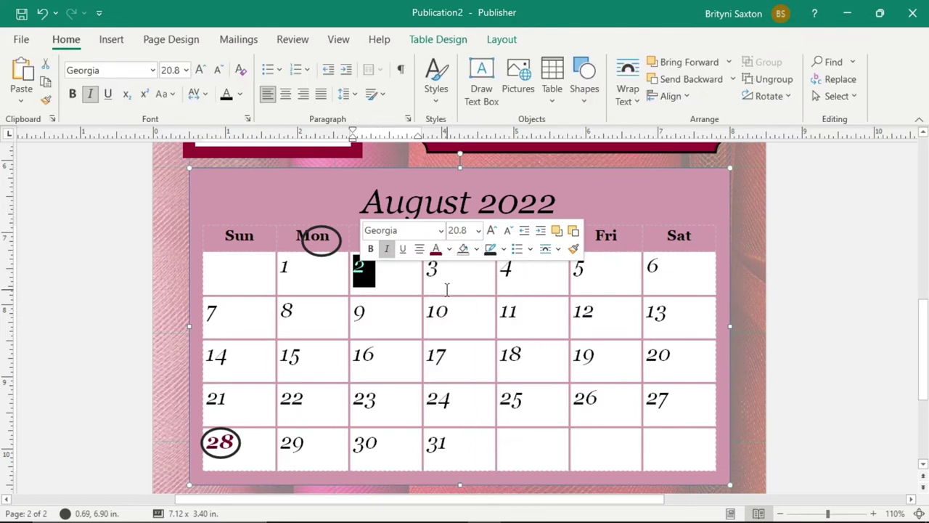
pyautogui.click(370, 249)
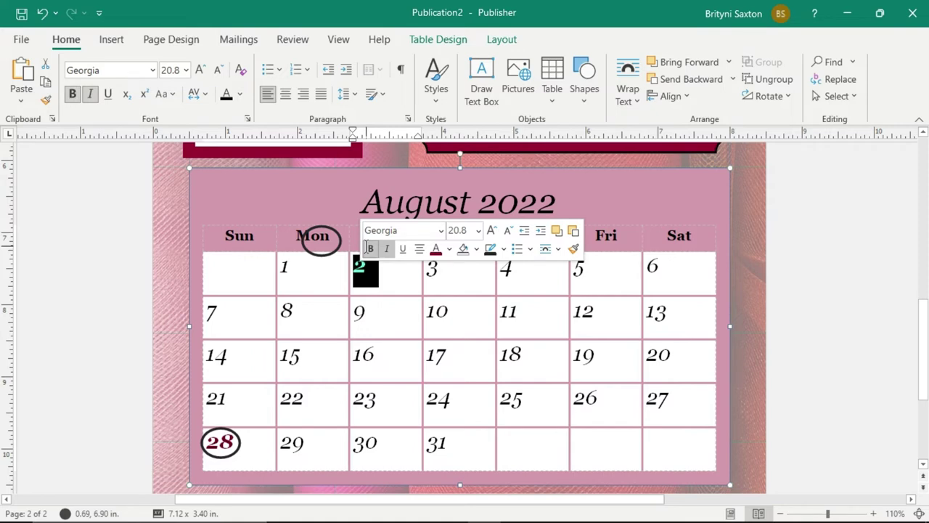
pyautogui.click(325, 254)
pyautogui.moveTo(337, 258); pyautogui.dragTo(363, 278)
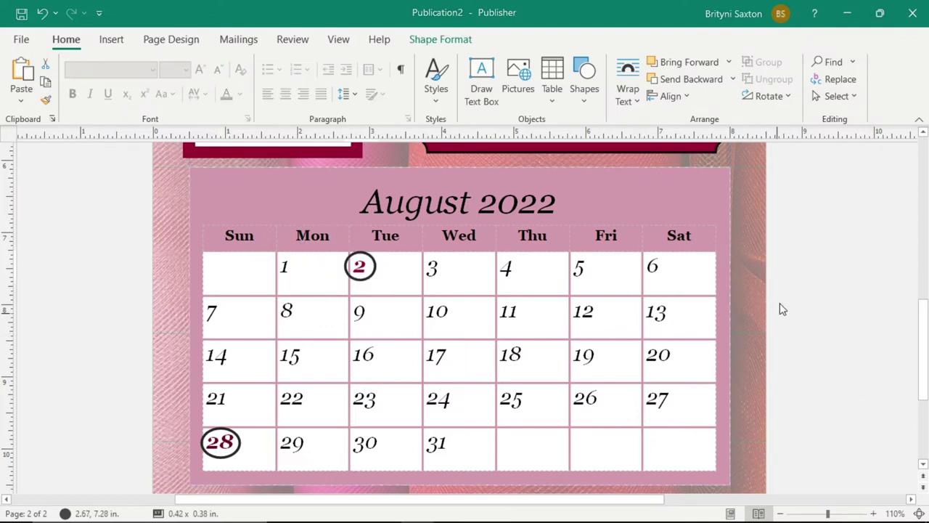
# Hyperlink the word 'form' in the shirt-size notice to the pasted Google Form address
pyautogui.scroll(3, 778, 301)
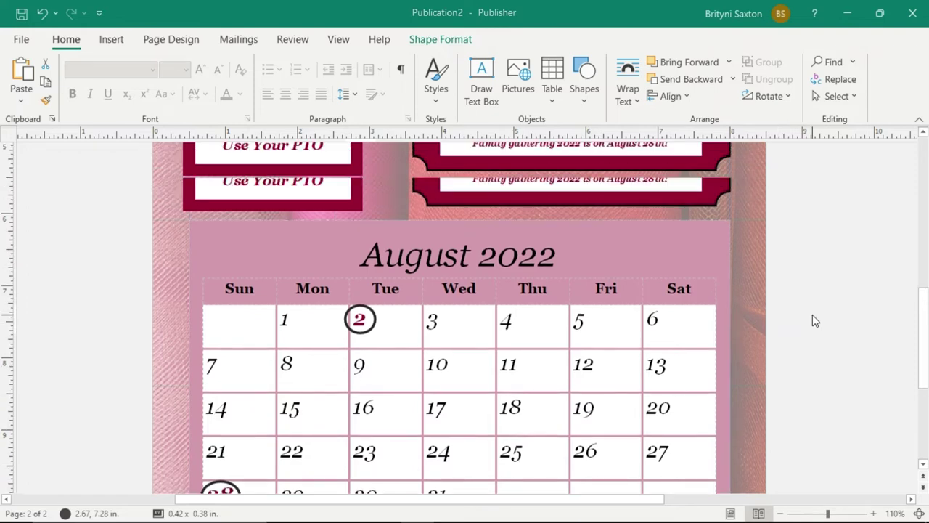
pyautogui.scroll(2, 812, 317)
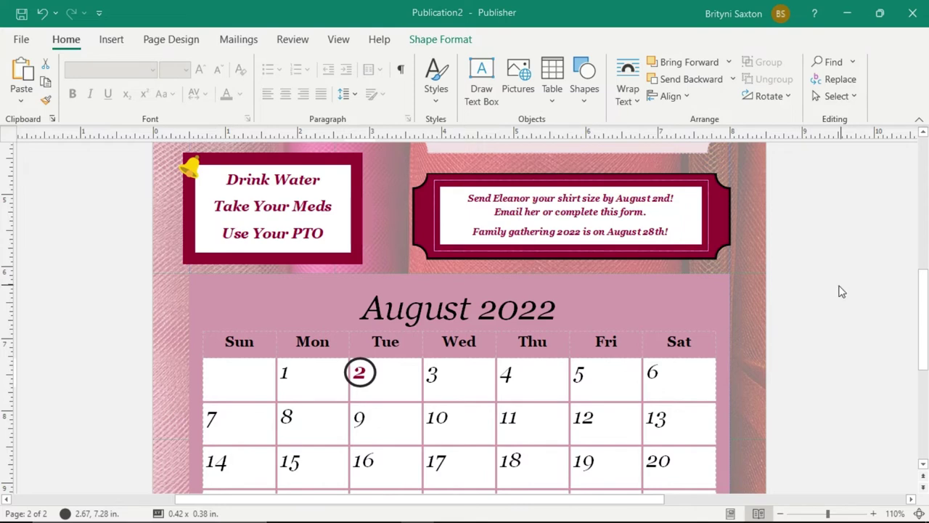
pyautogui.scroll(1, 842, 292)
pyautogui.scroll(3, 842, 292)
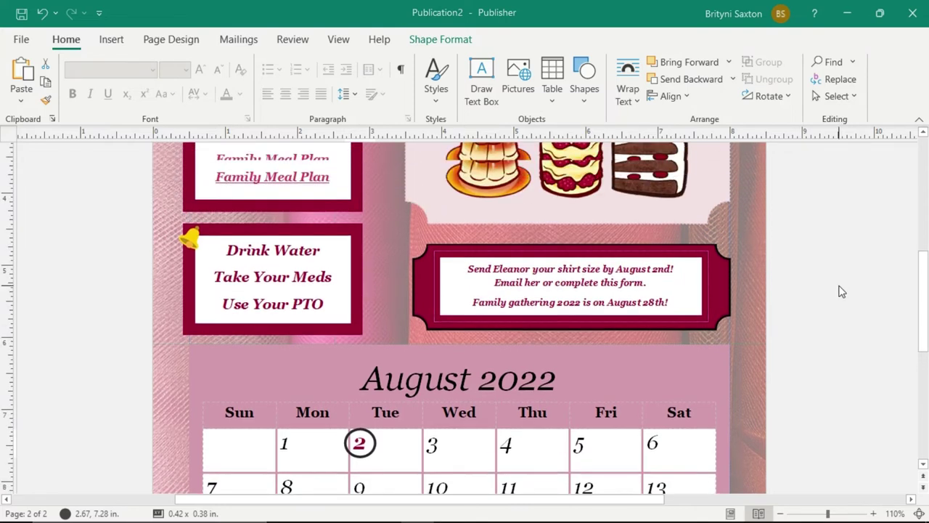
pyautogui.scroll(1, 842, 290)
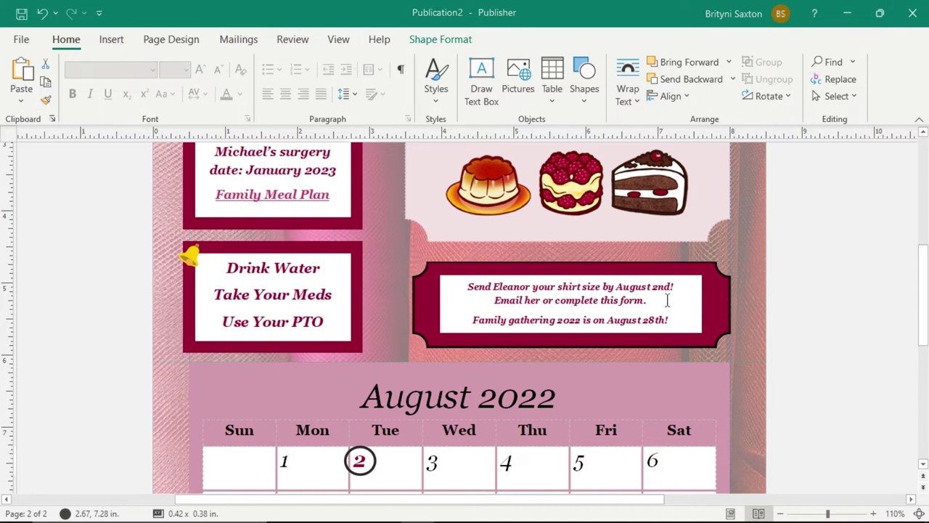
pyautogui.click(630, 304)
pyautogui.doubleClick(630, 303)
pyautogui.rightClick(630, 304)
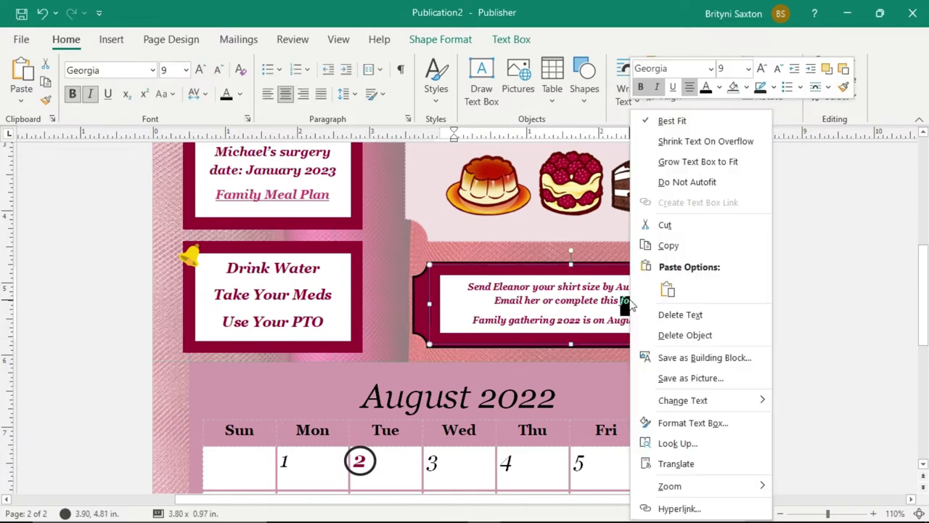
pyautogui.click(715, 510)
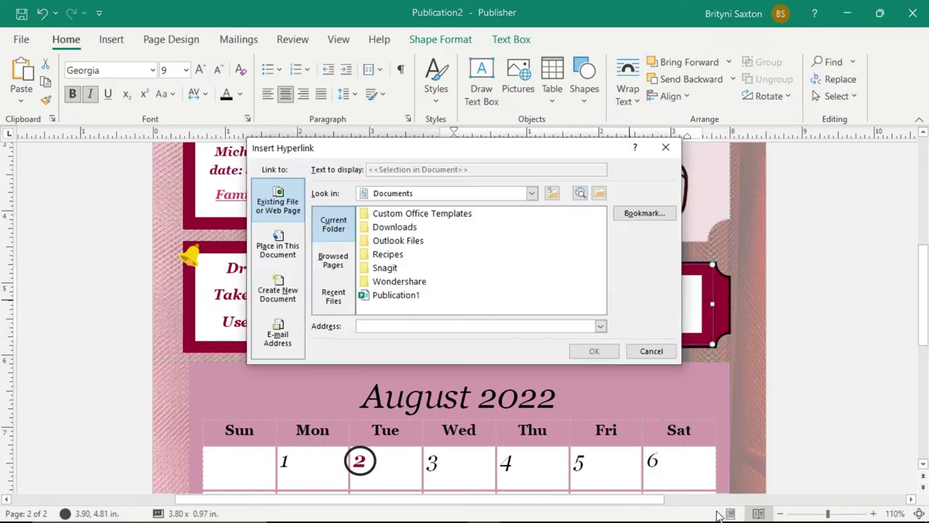
pyautogui.click(402, 326)
pyautogui.write('https://docs.google.com/forms/u/0/?tgif=d')
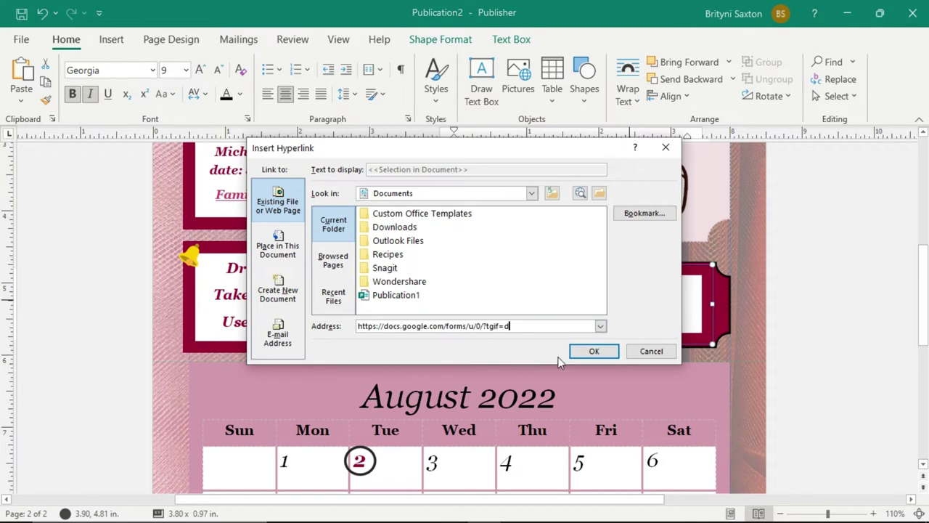
pyautogui.click(595, 351)
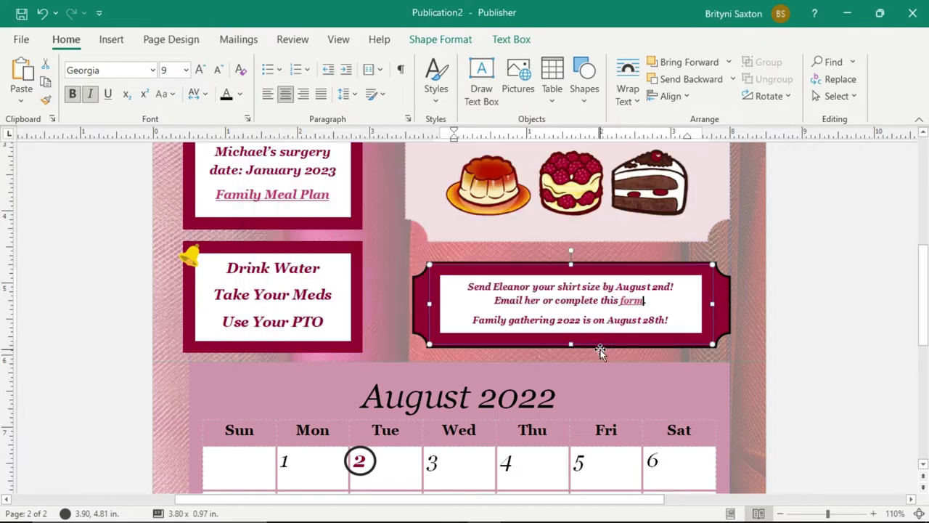
pyautogui.click(854, 313)
pyautogui.scroll(2, 854, 313)
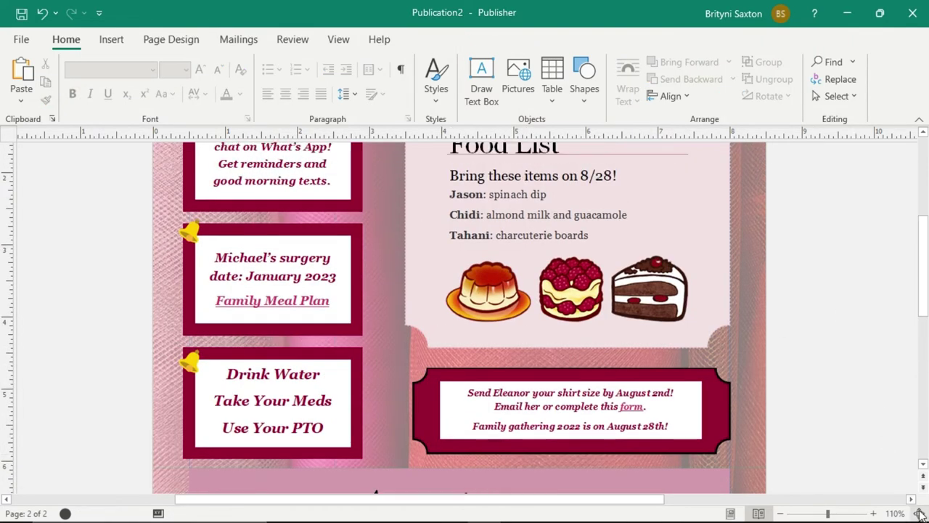
# Drag the Food List heading box's top edge up so it measures 3.35 x 0.43 in
pyautogui.click(919, 513)
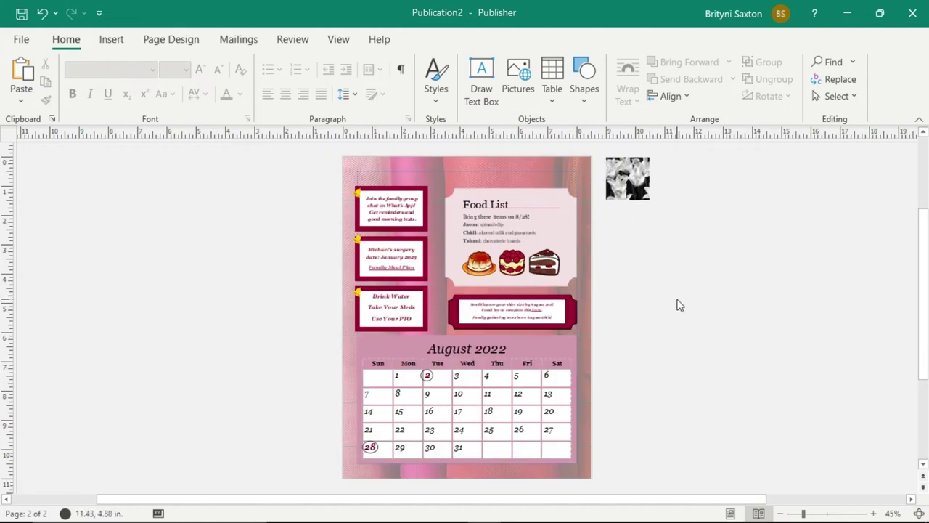
pyautogui.click(481, 198)
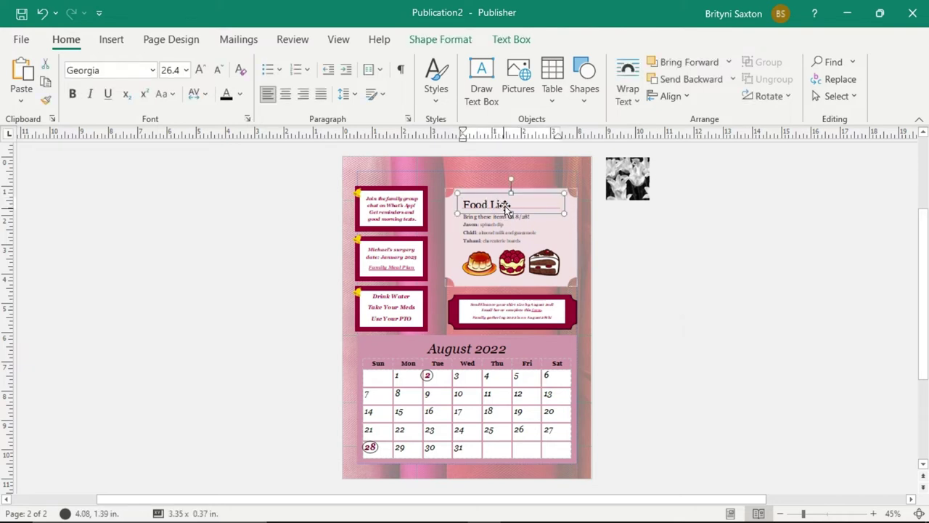
pyautogui.click(821, 513)
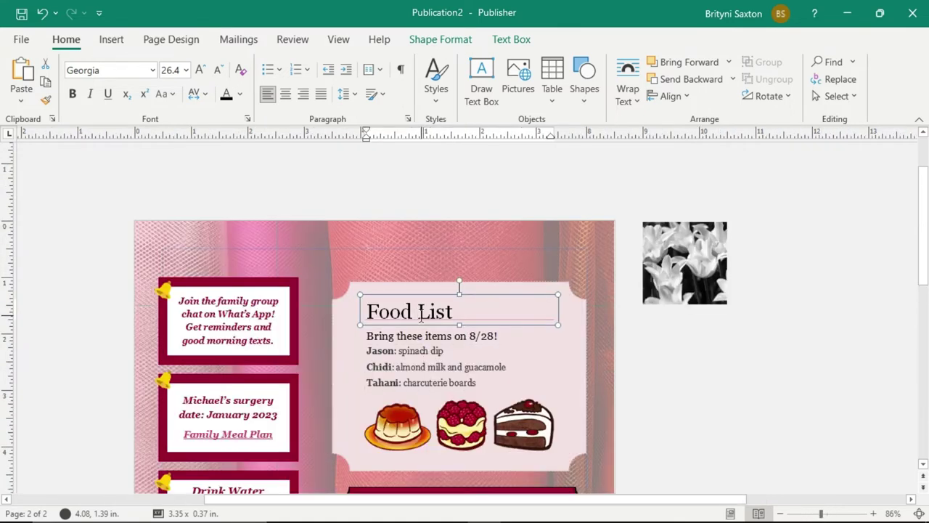
pyautogui.click(460, 326)
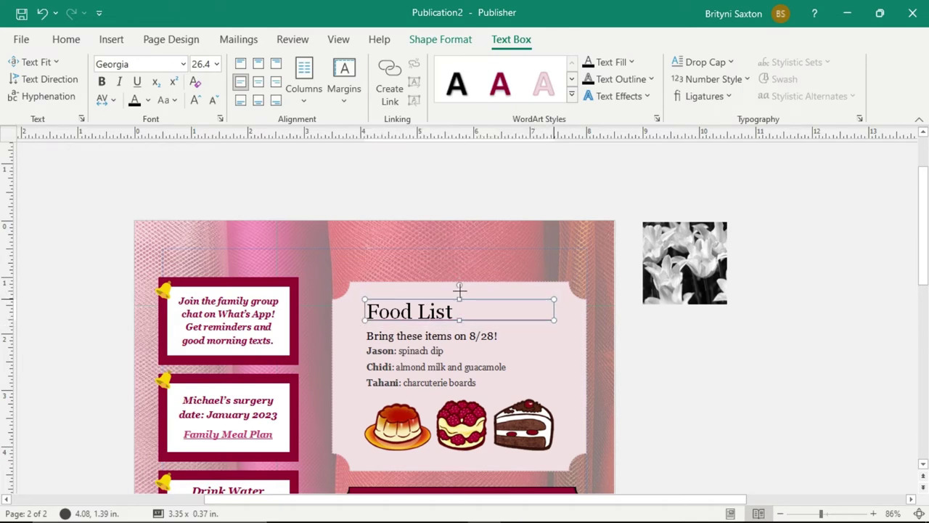
pyautogui.moveTo(460, 290); pyautogui.dragTo(459, 288)
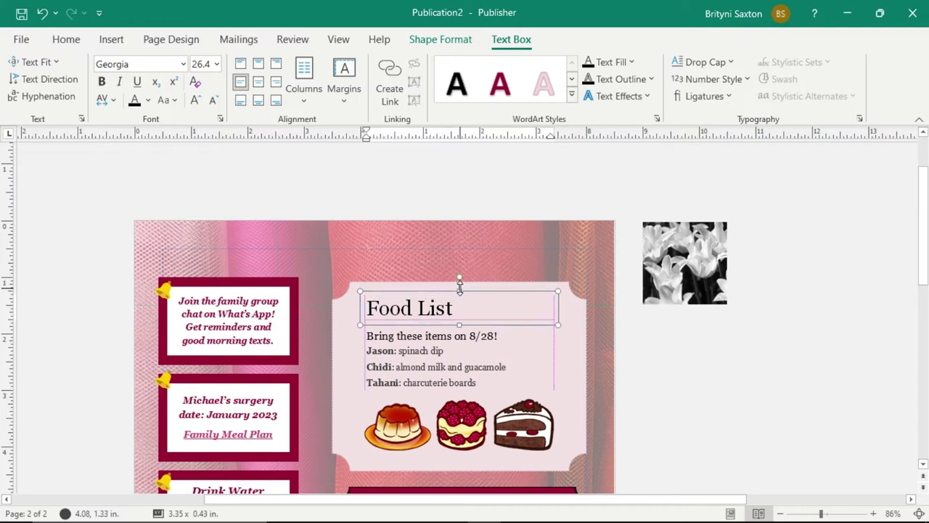
pyautogui.click(840, 296)
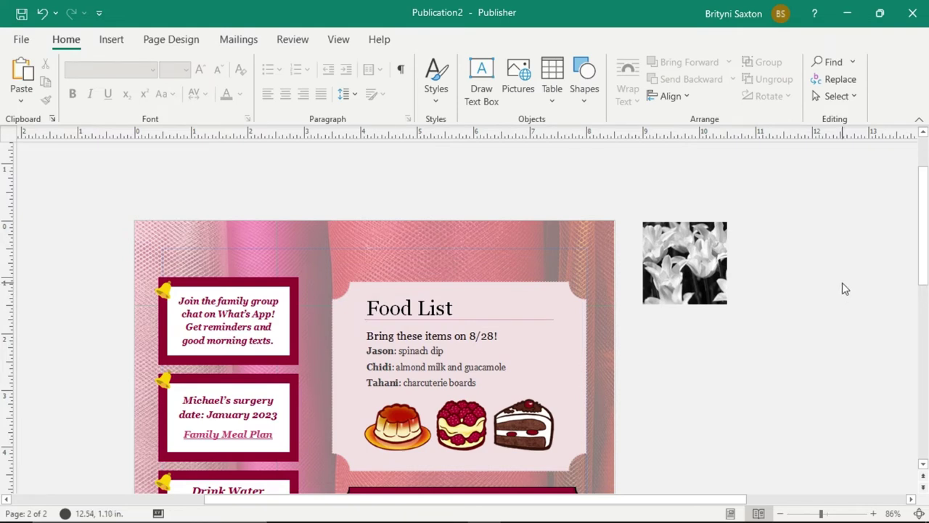
pyautogui.scroll(-2, 844, 288)
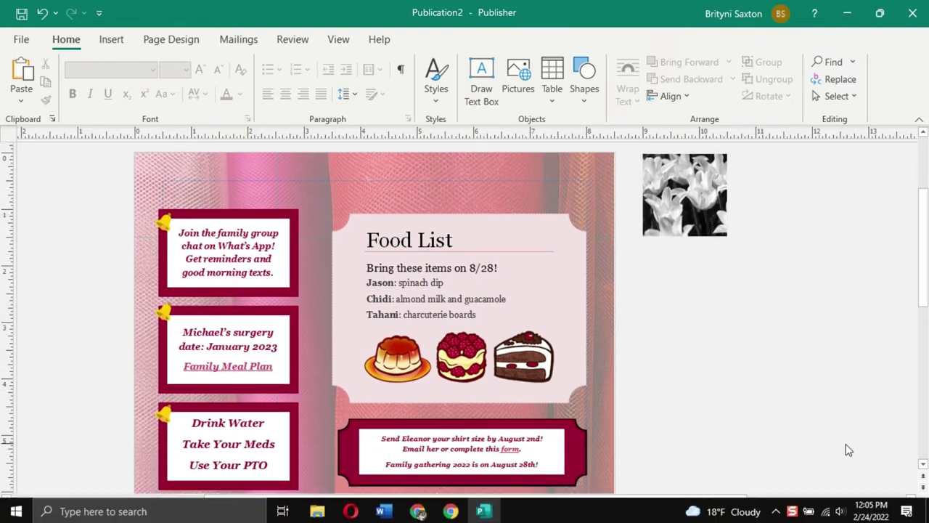
# Insert the crossed-out stroller and family-drawing pictures from the Newsletter Icons folder
pyautogui.click(917, 514)
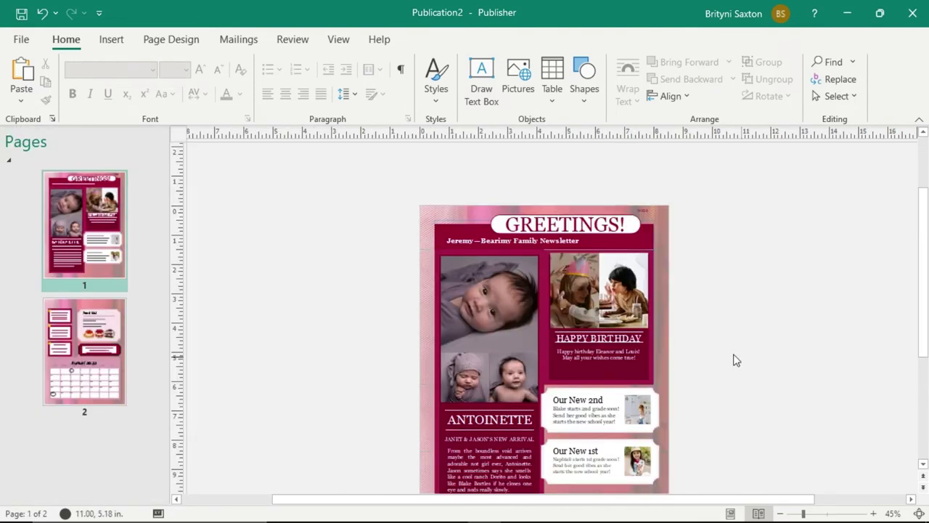
pyautogui.scroll(-2, 732, 359)
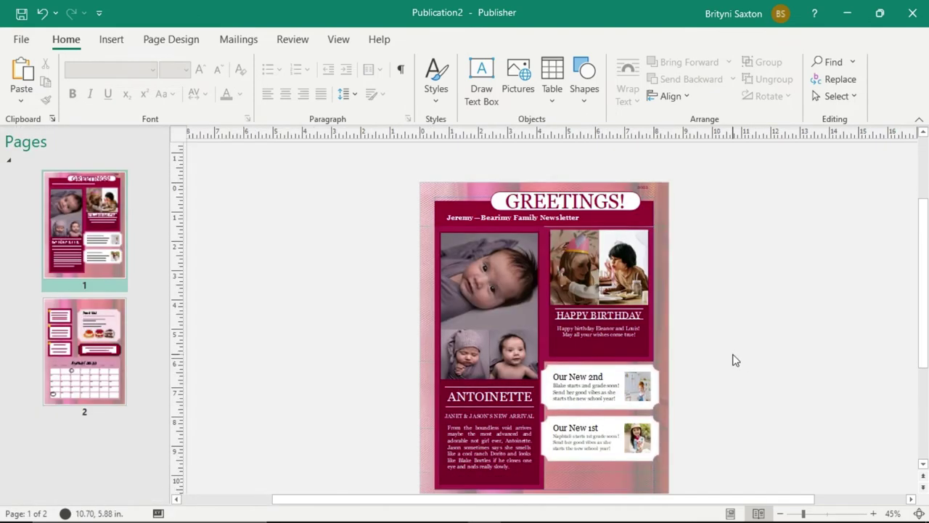
pyautogui.scroll(-1, 732, 359)
pyautogui.click(111, 44)
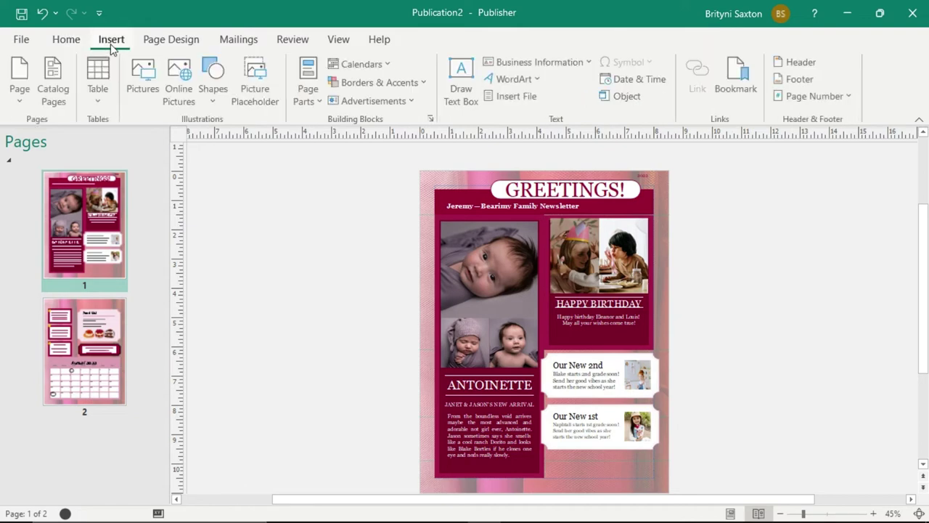
pyautogui.click(143, 81)
pyautogui.click(156, 138)
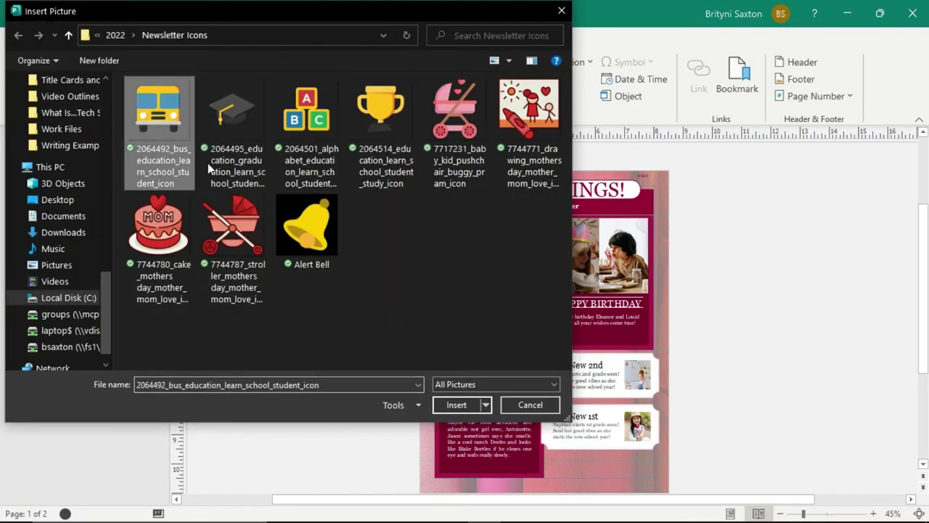
pyautogui.keyDown('ctrl'); pyautogui.click(309, 159); pyautogui.keyUp('ctrl')
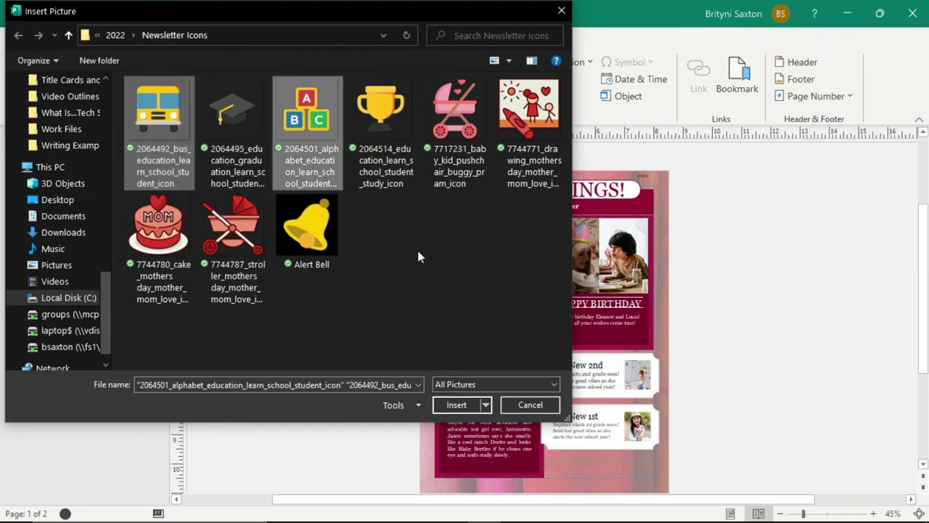
pyautogui.keyDown('ctrl'); pyautogui.click(239, 270); pyautogui.keyUp('ctrl')
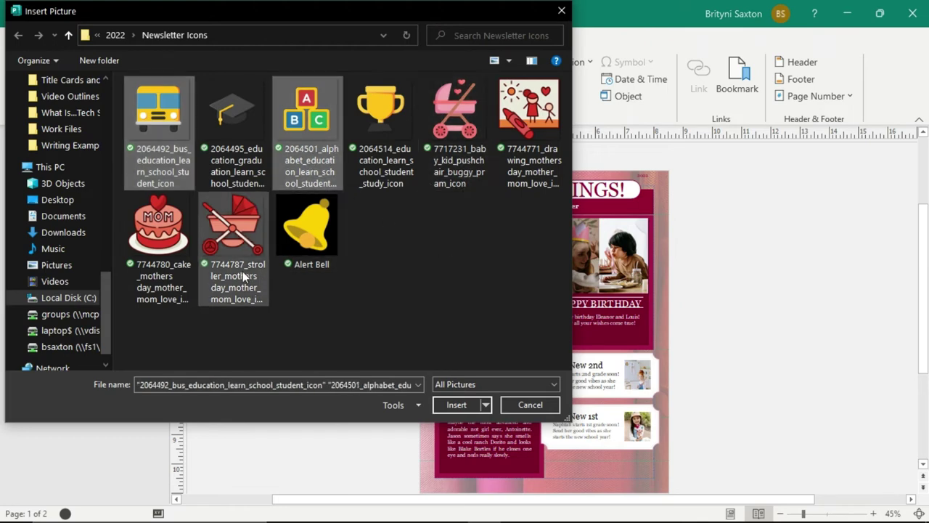
pyautogui.click(491, 254)
pyautogui.click(528, 170)
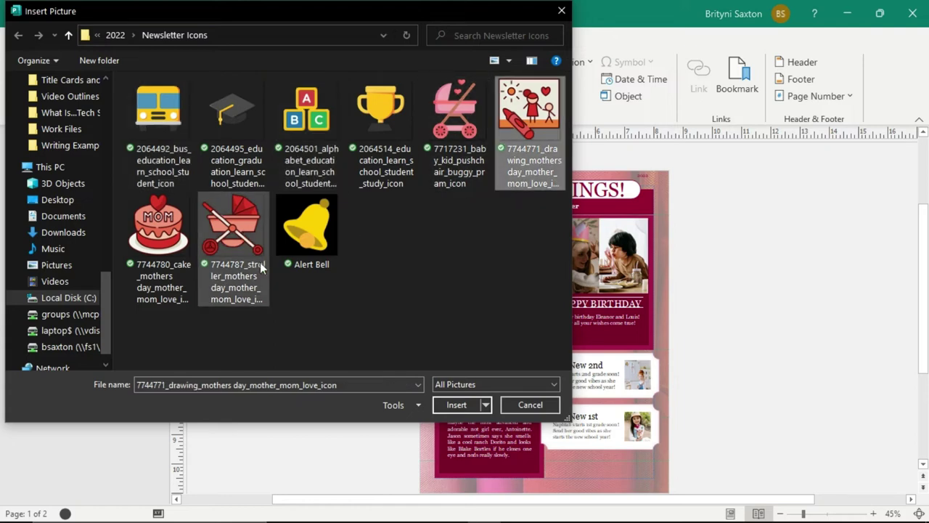
pyautogui.keyDown('ctrl'); pyautogui.click(227, 278); pyautogui.keyUp('ctrl')
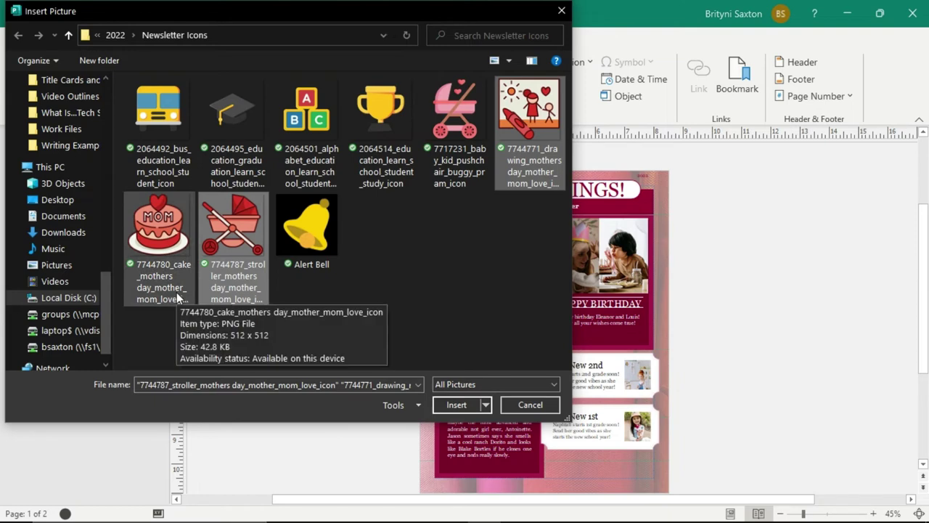
pyautogui.click(466, 407)
# Recolour the family drawing icon pink and move it to page 1's bottom-right corner
pyautogui.click(758, 297)
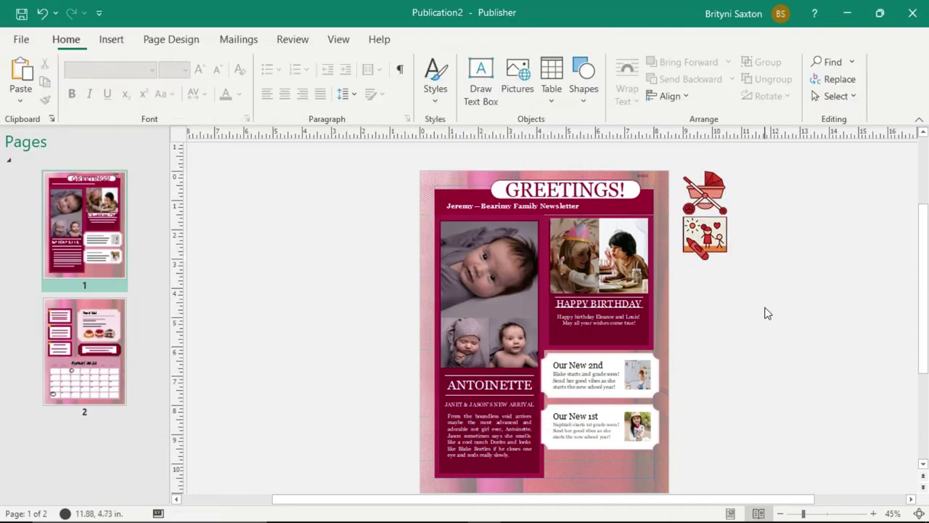
pyautogui.click(706, 234)
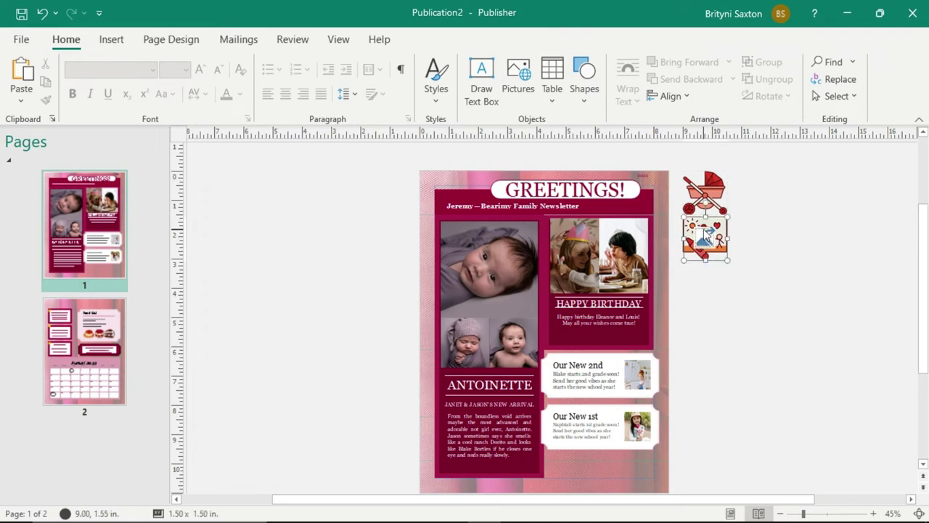
pyautogui.click(717, 250)
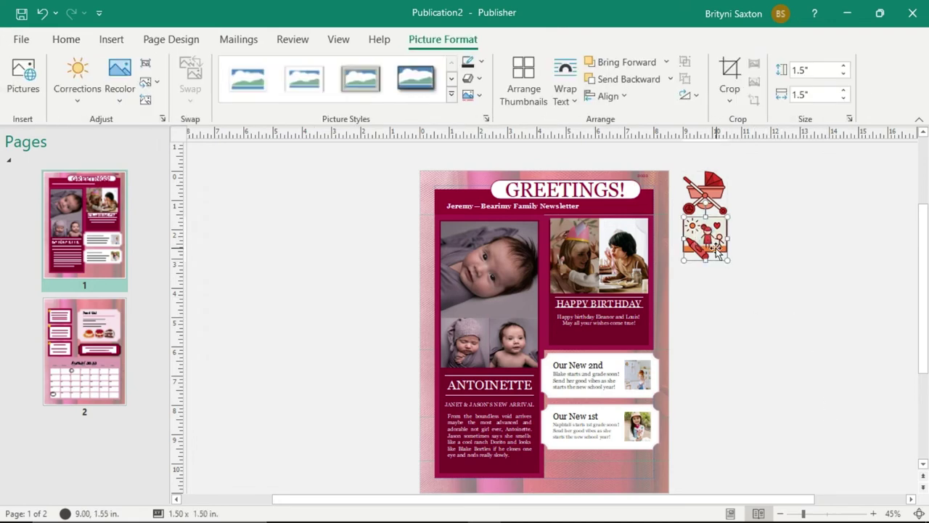
pyautogui.click(120, 99)
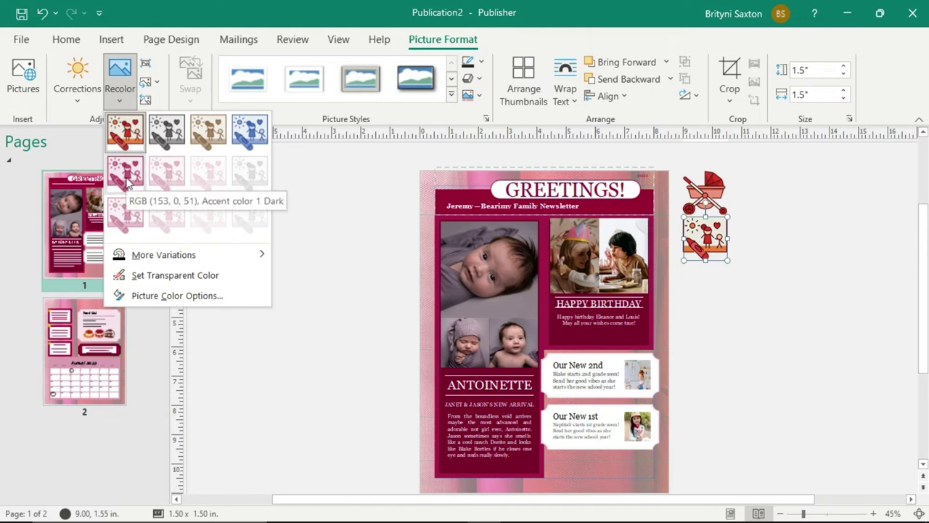
pyautogui.click(75, 97)
pyautogui.click(120, 90)
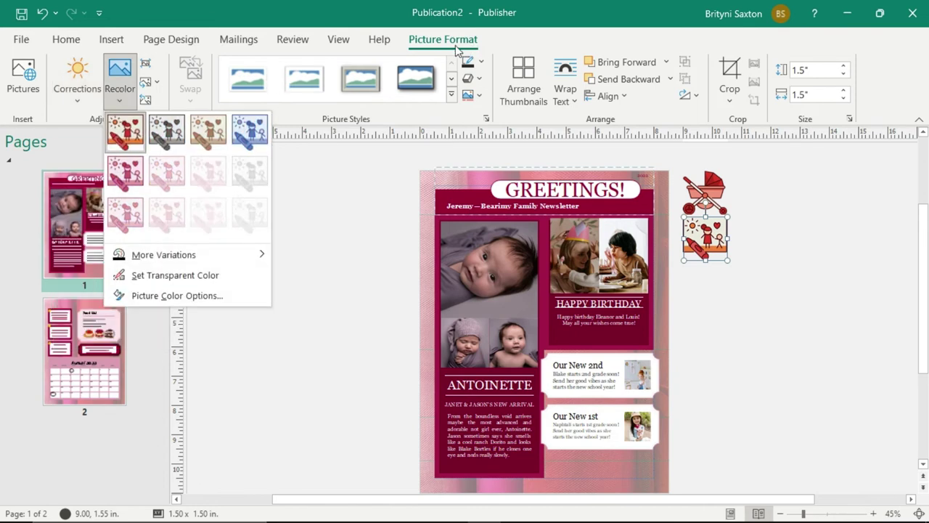
pyautogui.click(125, 172)
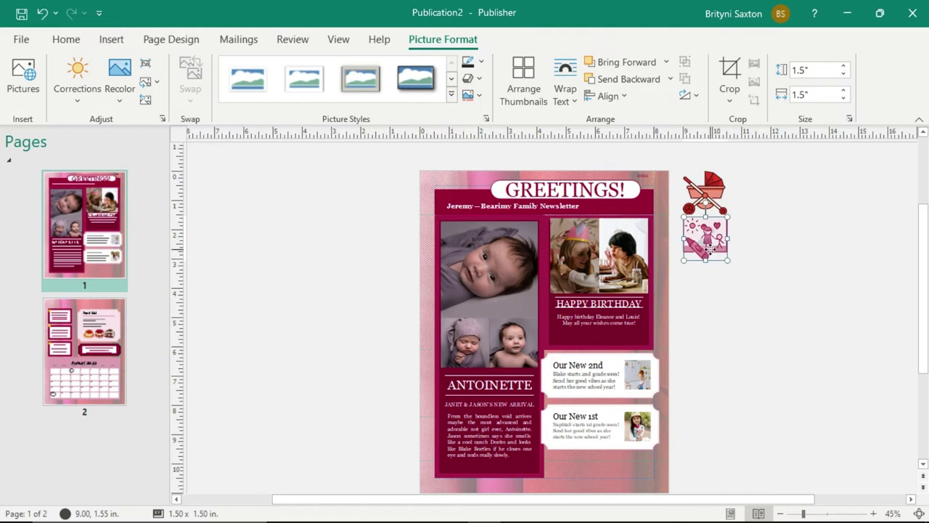
pyautogui.moveTo(699, 338); pyautogui.dragTo(638, 472)
pyautogui.click(717, 394)
# Recolour the stroller pink, shrink it to 0.85 in., and tilt it on the baby photo's top-left corner
pyautogui.click(712, 186)
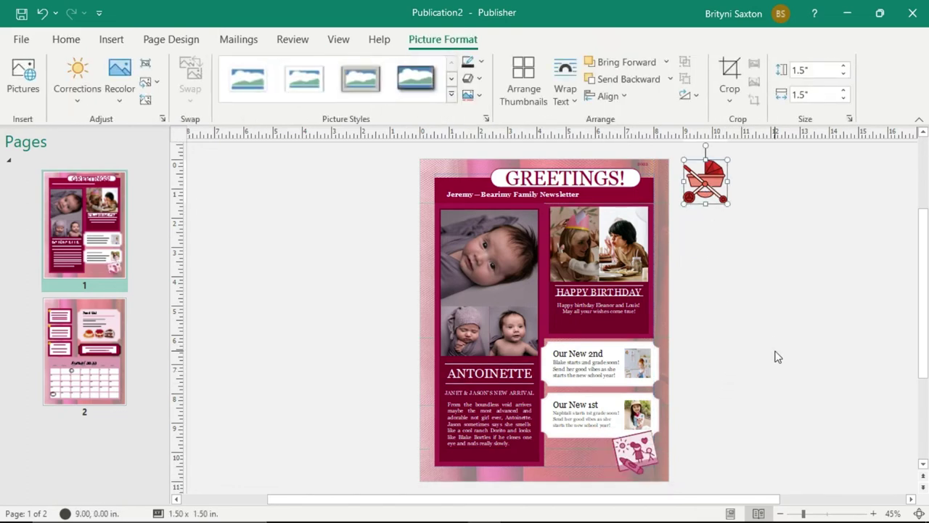
pyautogui.click(120, 89)
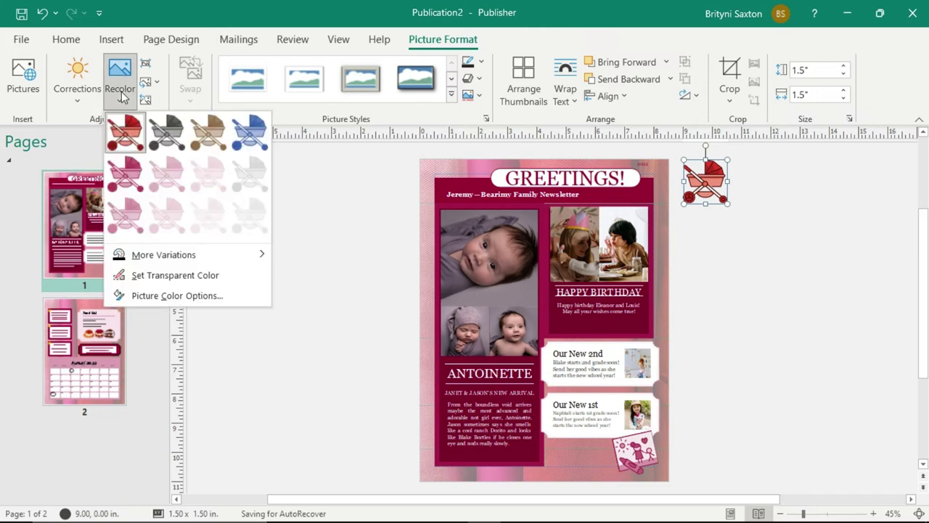
pyautogui.click(125, 174)
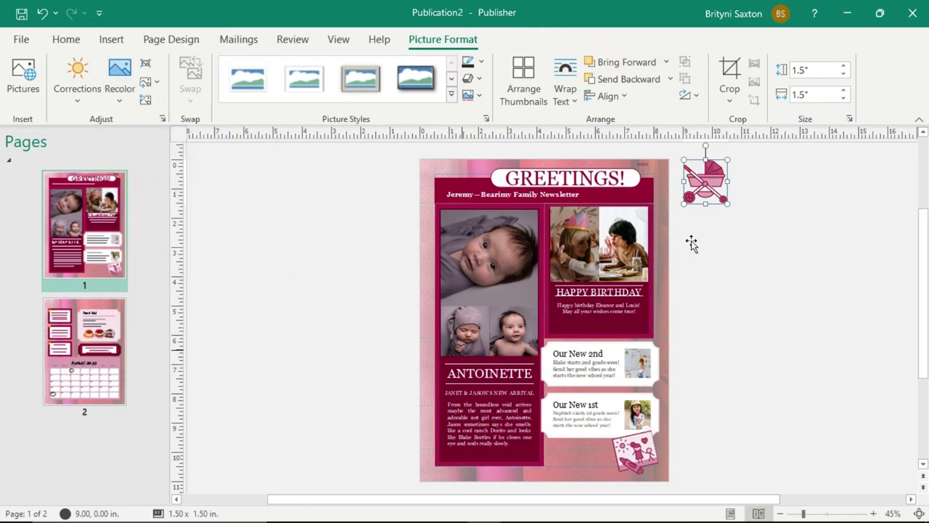
pyautogui.moveTo(723, 197); pyautogui.dragTo(472, 236)
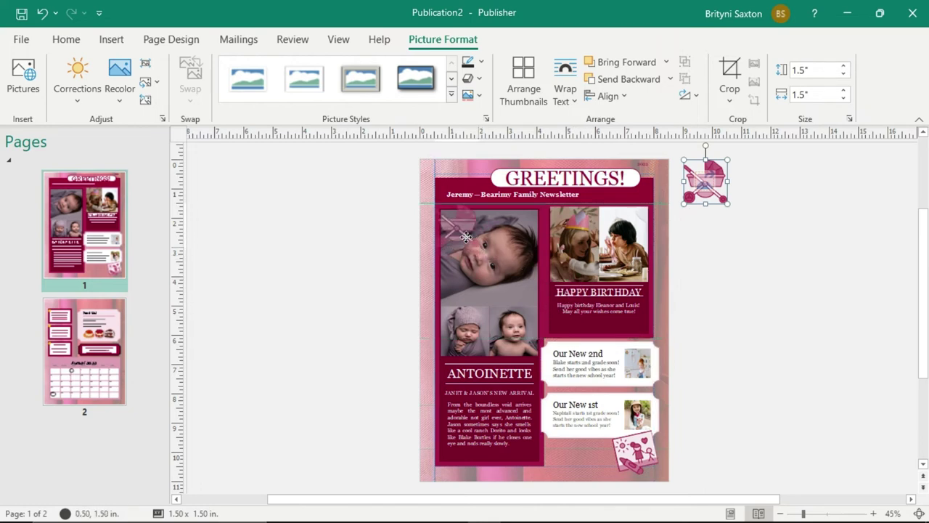
pyautogui.moveTo(466, 236); pyautogui.dragTo(463, 239)
pyautogui.moveTo(450, 226)
pyautogui.moveTo(450, 229); pyautogui.dragTo(451, 206)
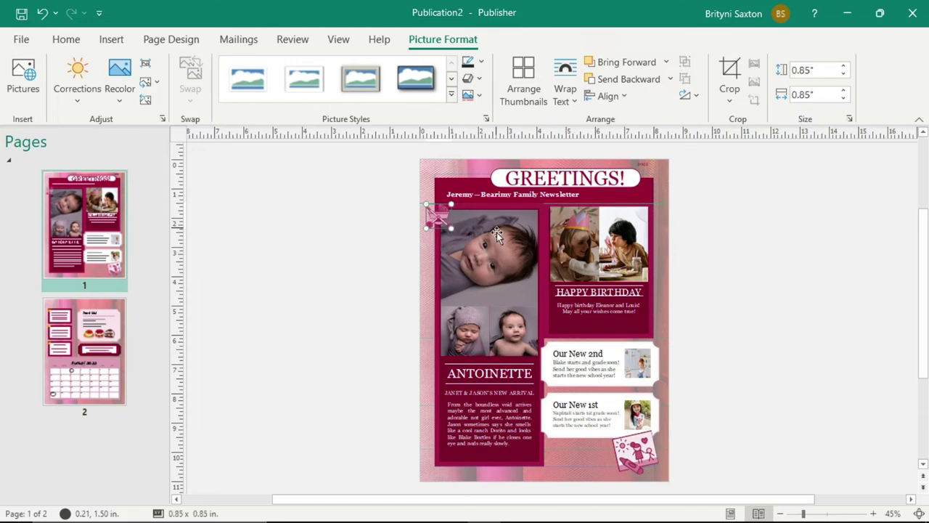
pyautogui.click(822, 513)
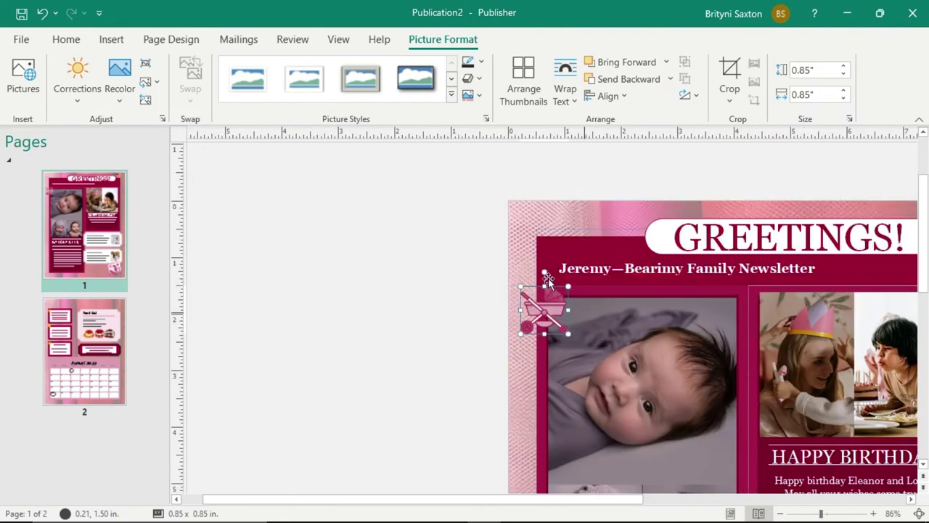
pyautogui.moveTo(544, 272); pyautogui.dragTo(533, 270)
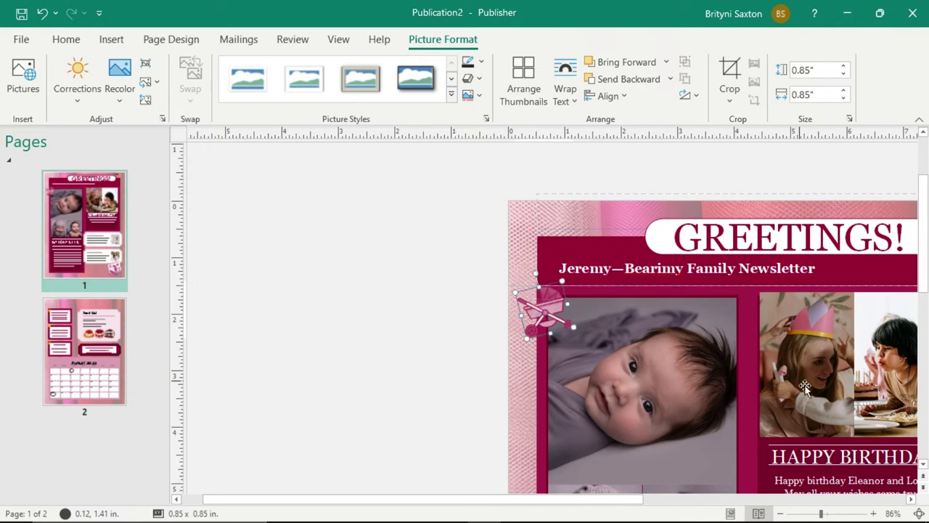
pyautogui.click(452, 312)
pyautogui.scroll(-1, 812, 428)
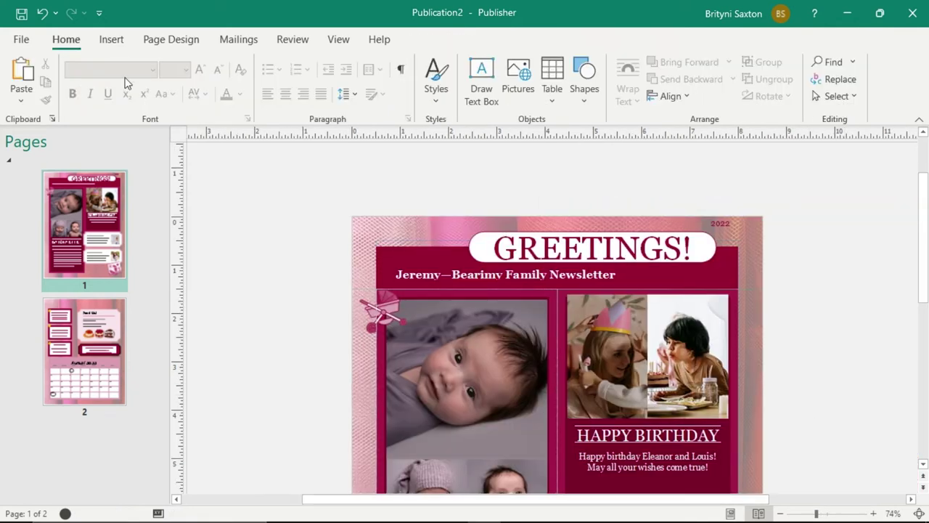
# Insert the MOM cake and school bus icons, each 1.5 in. square, from Newsletter Icons
pyautogui.click(112, 37)
pyautogui.click(159, 93)
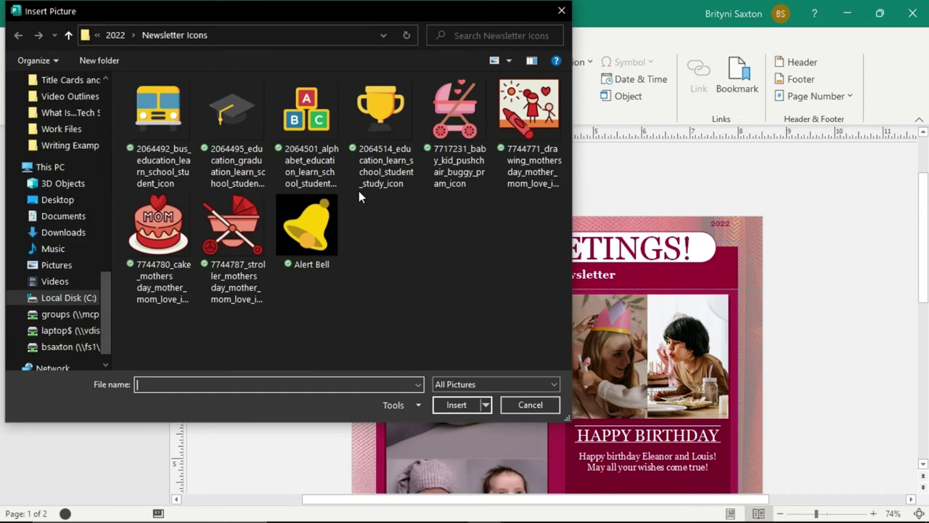
pyautogui.click(310, 156)
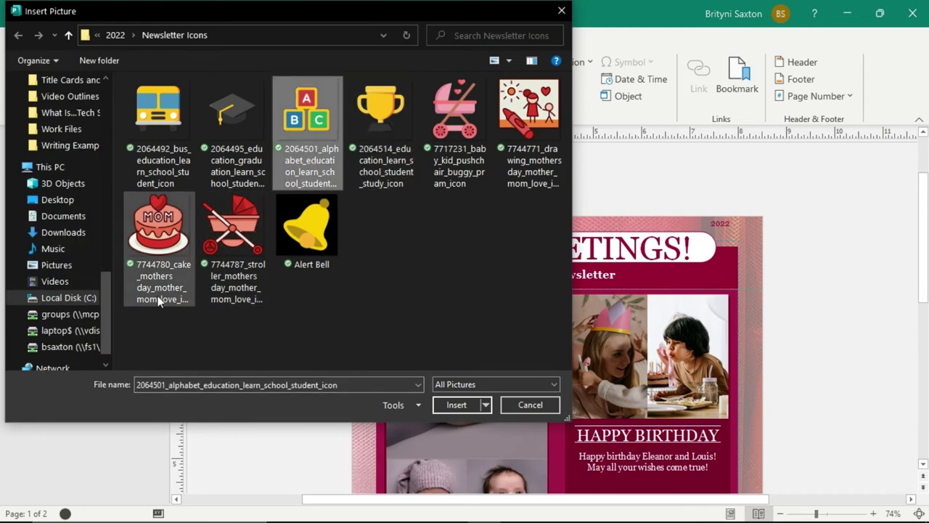
pyautogui.keyDown('ctrl'); pyautogui.click(156, 276); pyautogui.keyUp('ctrl')
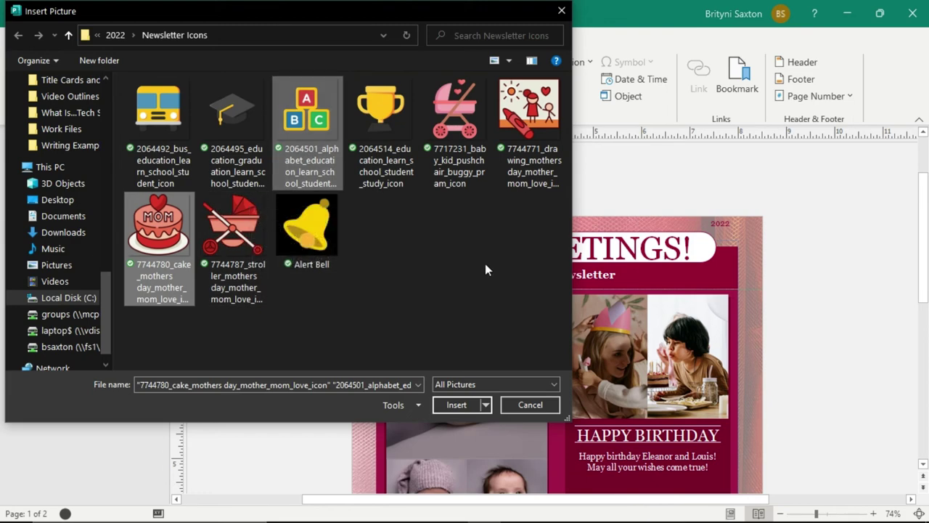
pyautogui.click(158, 116)
pyautogui.keyDown('ctrl'); pyautogui.click(157, 272); pyautogui.keyUp('ctrl')
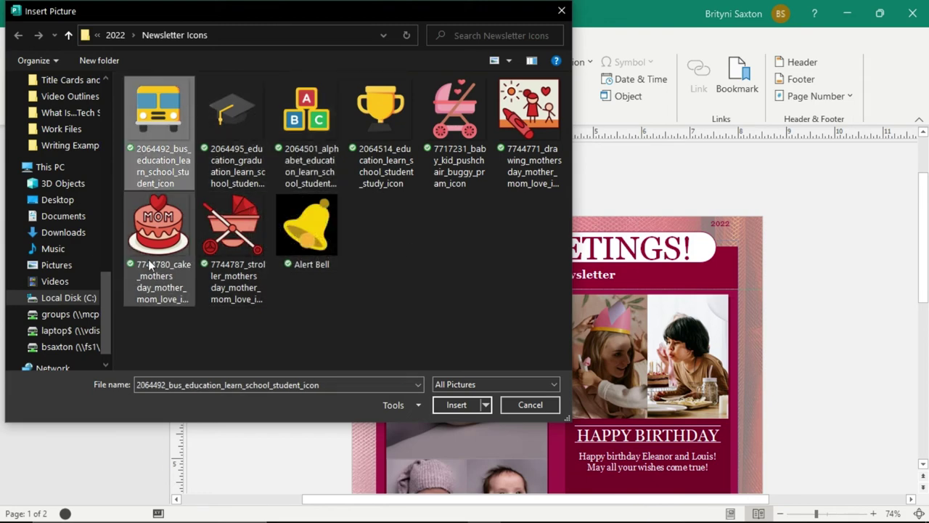
pyautogui.click(444, 406)
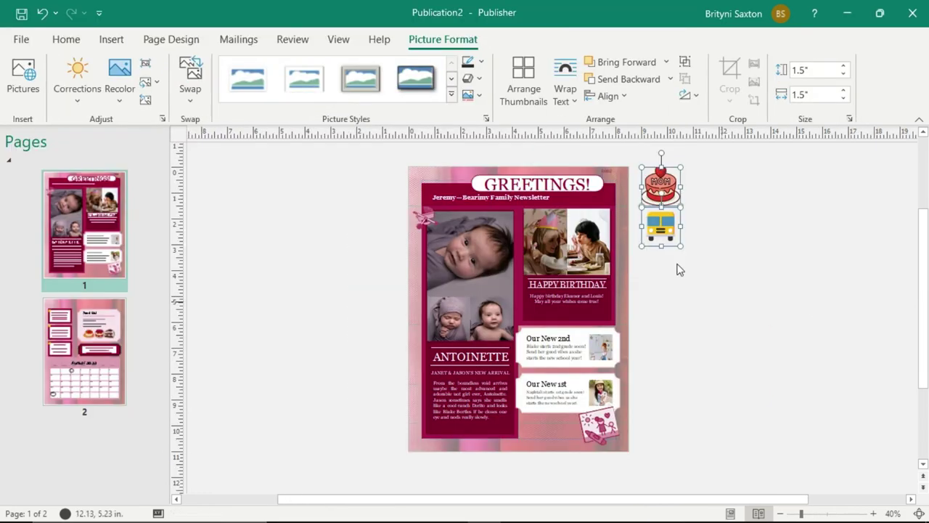
# Move the bus icon onto the Our New 2nd box and shrink it to 1.03 in. square
pyautogui.click(674, 265)
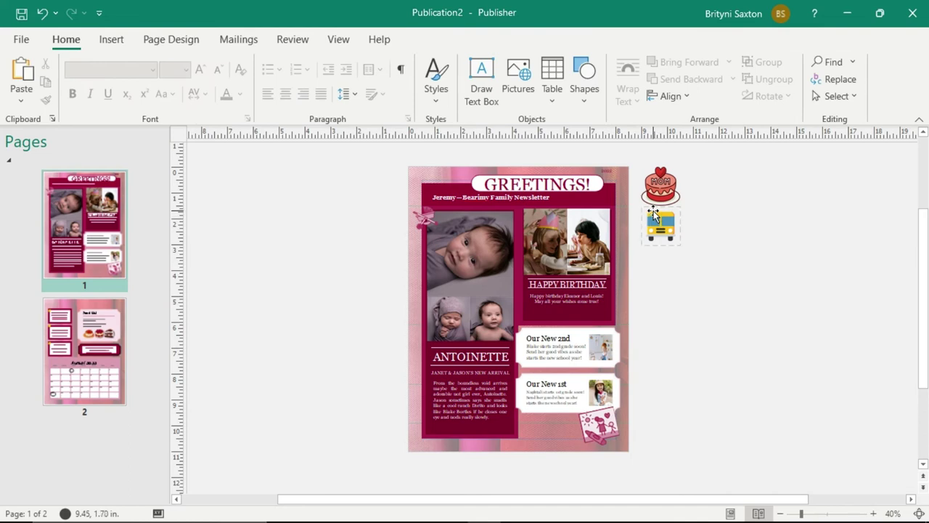
pyautogui.moveTo(652, 213); pyautogui.dragTo(516, 348)
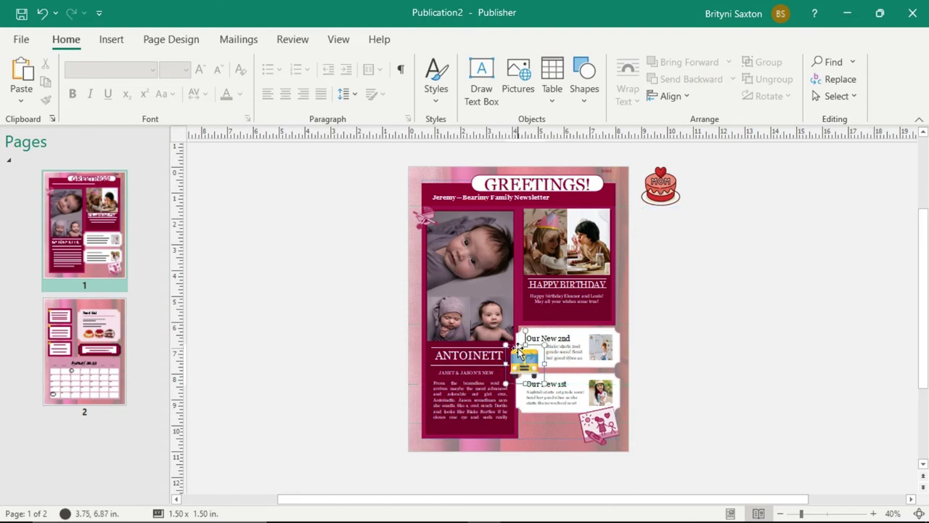
pyautogui.click(812, 514)
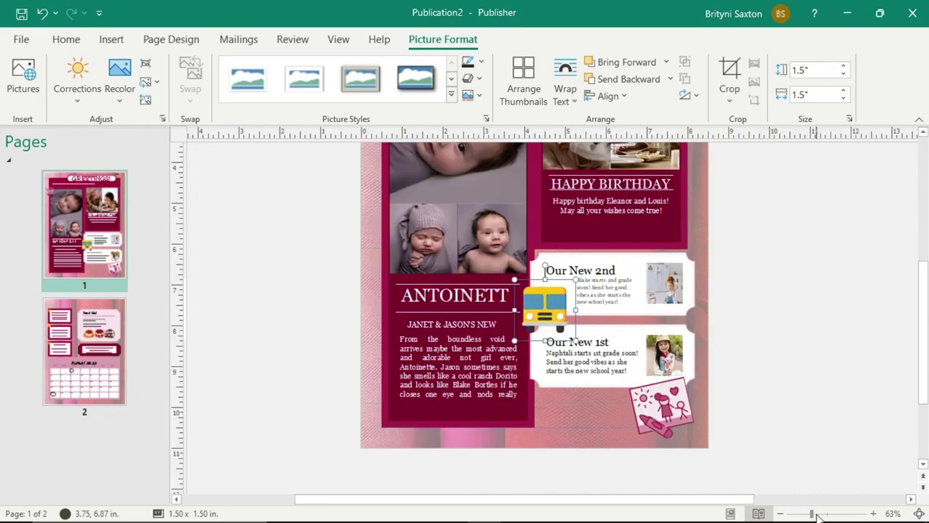
pyautogui.click(817, 514)
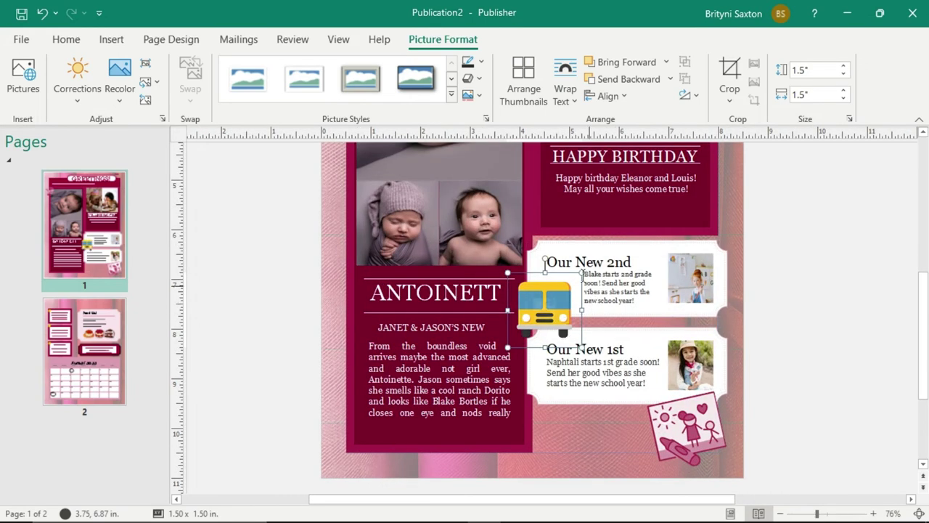
pyautogui.moveTo(581, 273); pyautogui.dragTo(522, 272)
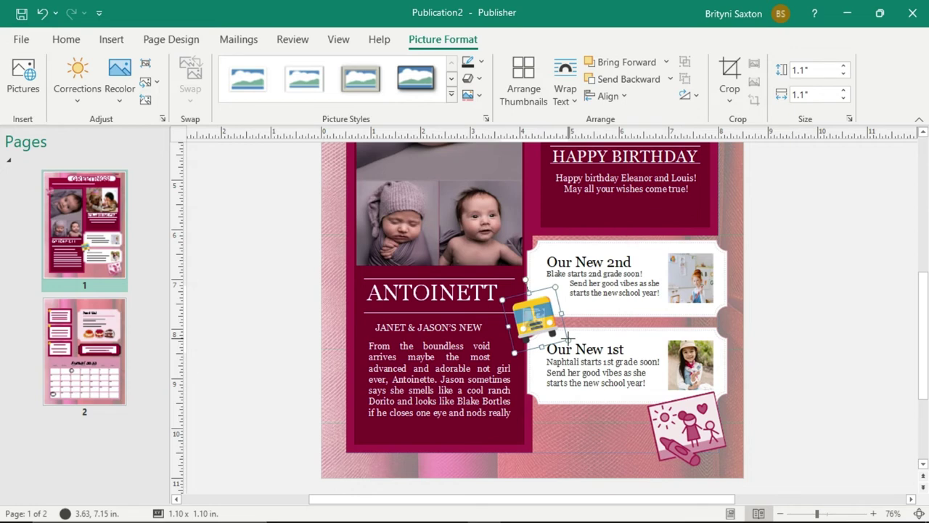
pyautogui.moveTo(566, 337); pyautogui.dragTo(554, 239)
pyautogui.click(833, 336)
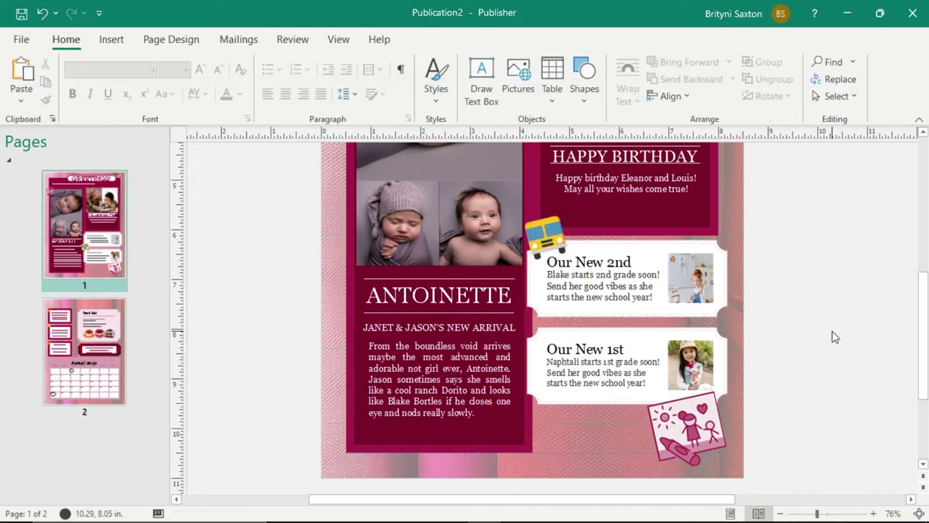
# Give the school bus icon a pink Recolor variant
pyautogui.click(555, 231)
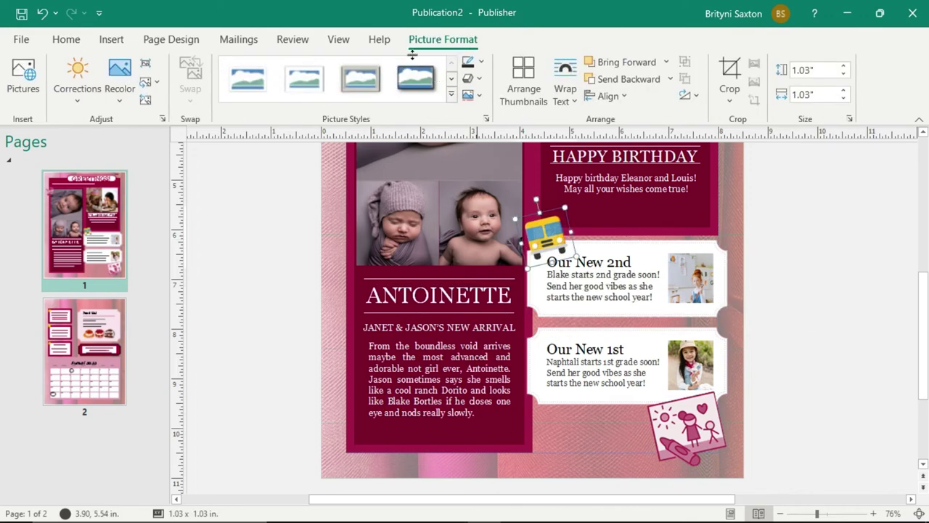
pyautogui.click(120, 94)
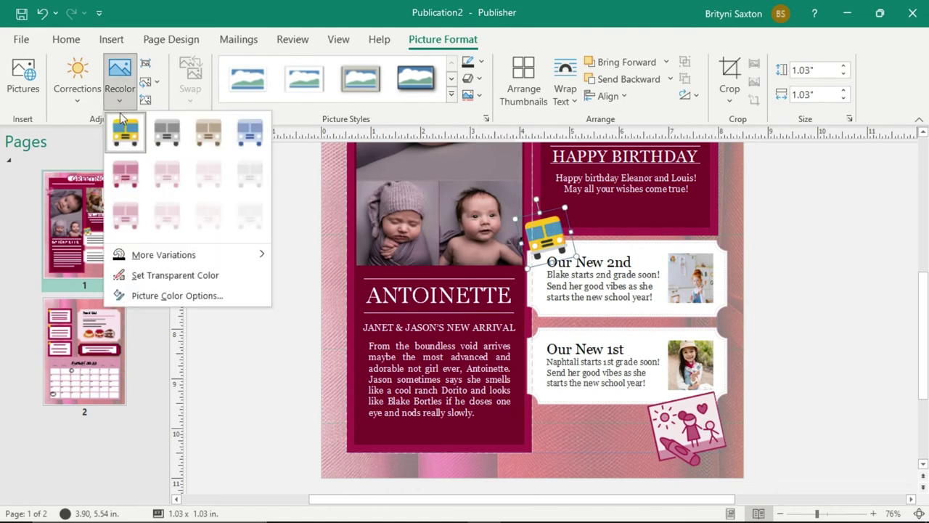
pyautogui.click(129, 175)
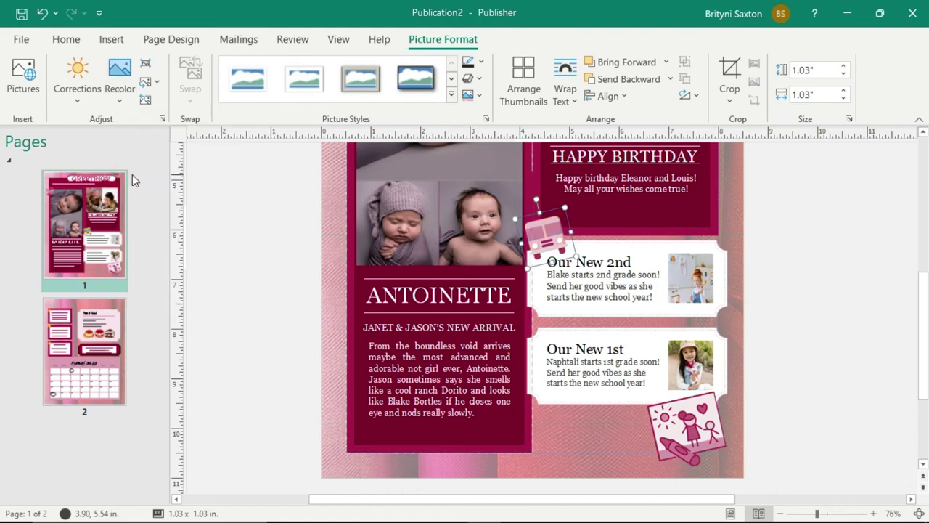
pyautogui.click(256, 271)
pyautogui.scroll(1, 835, 276)
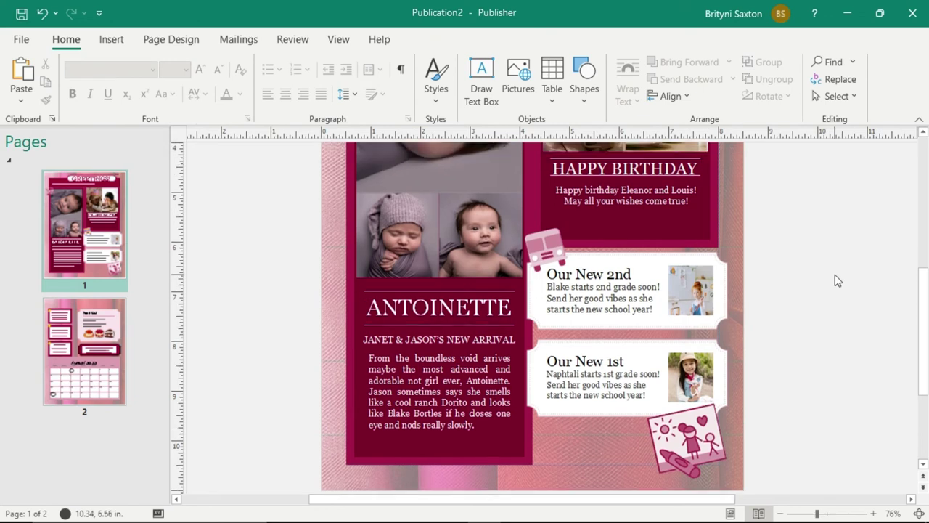
pyautogui.scroll(4, 834, 280)
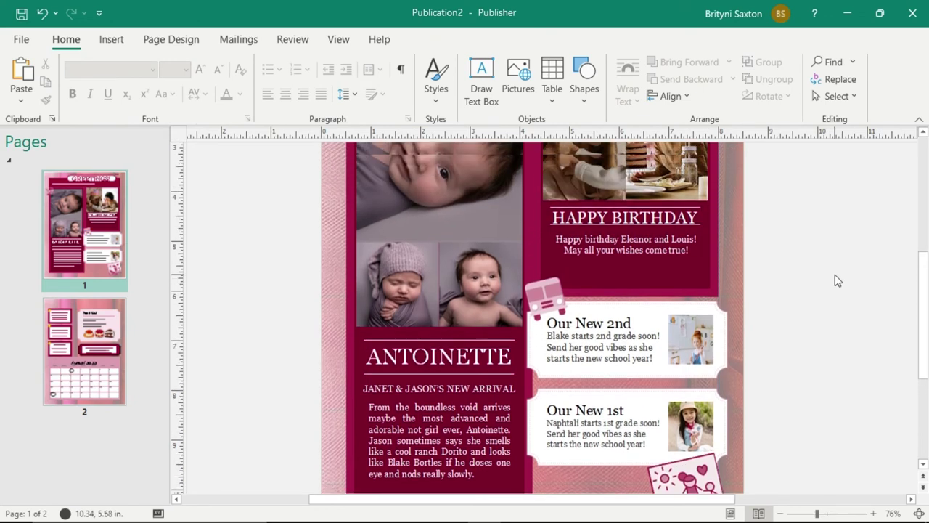
pyautogui.scroll(5, 834, 281)
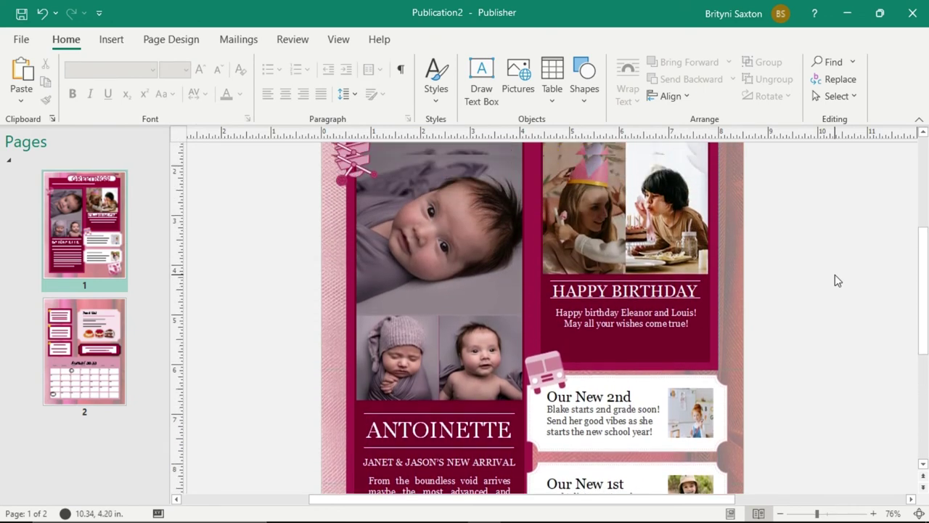
pyautogui.scroll(4, 835, 280)
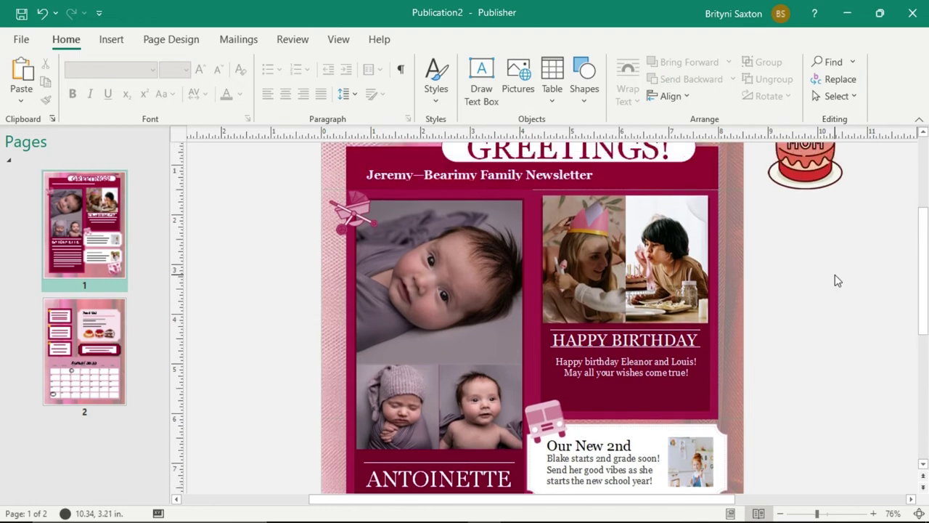
# Shrink the MOM cake icon to 0.86 in., set it in the Happy Birthday box, and recolour it pink
pyautogui.click(811, 172)
pyautogui.moveTo(809, 170); pyautogui.dragTo(775, 279)
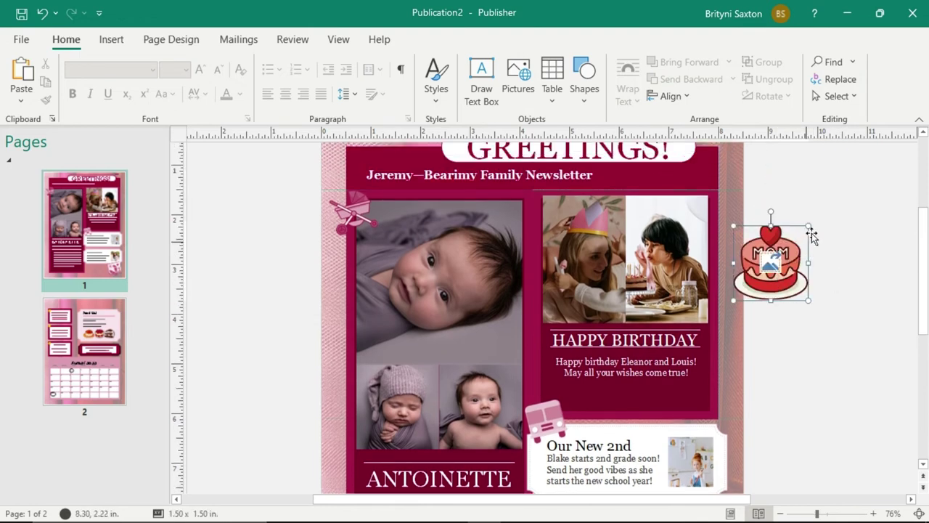
pyautogui.moveTo(810, 226); pyautogui.dragTo(777, 258)
pyautogui.moveTo(756, 284)
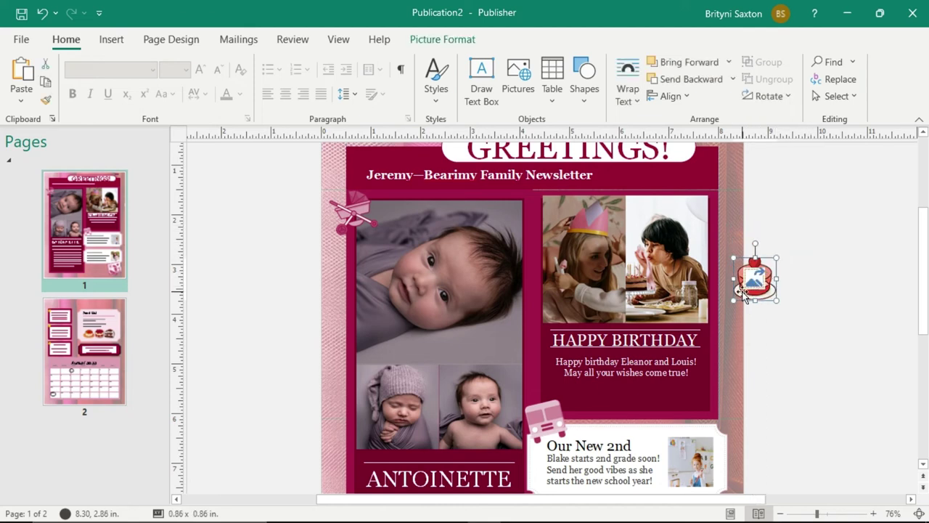
pyautogui.moveTo(735, 299); pyautogui.dragTo(539, 322)
pyautogui.click(451, 40)
pyautogui.click(128, 91)
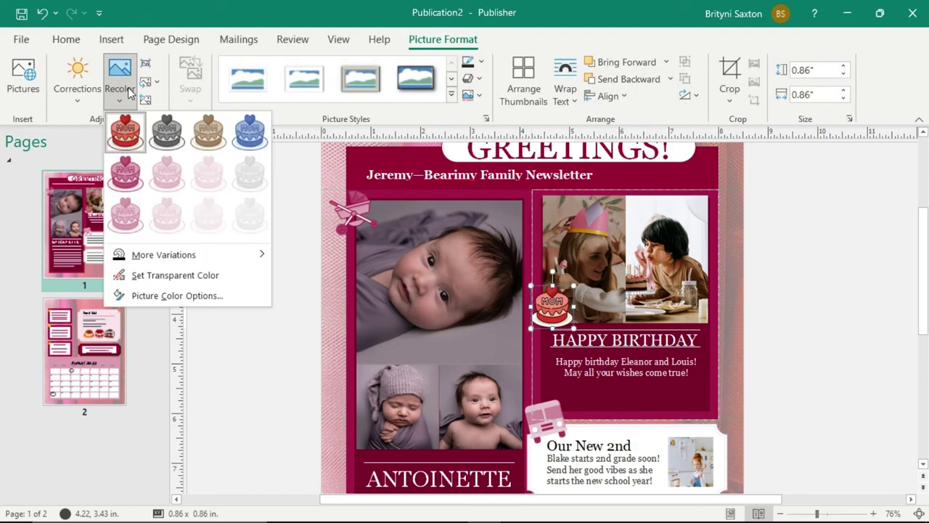
pyautogui.click(125, 175)
pyautogui.click(839, 265)
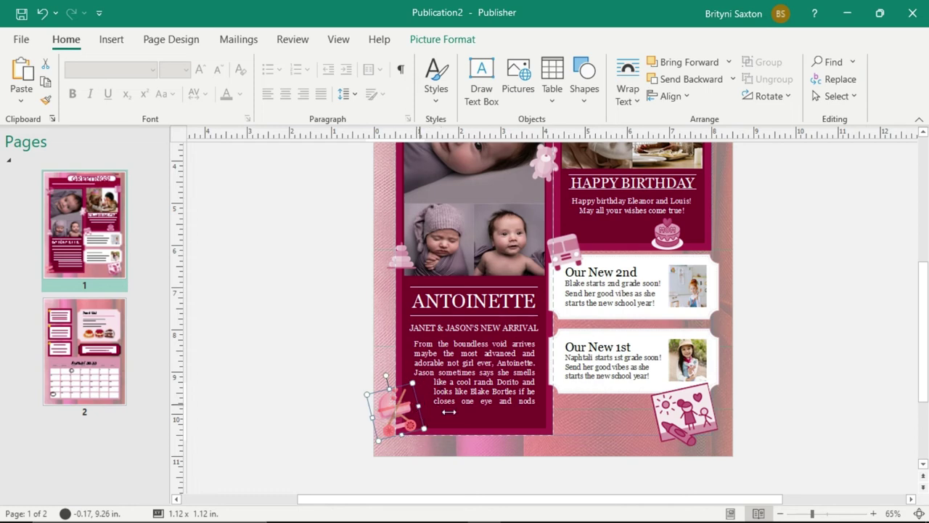
# Zoom to 91% and set the stroller picture's text wrapping to Through
pyautogui.moveTo(812, 513); pyautogui.dragTo(823, 514)
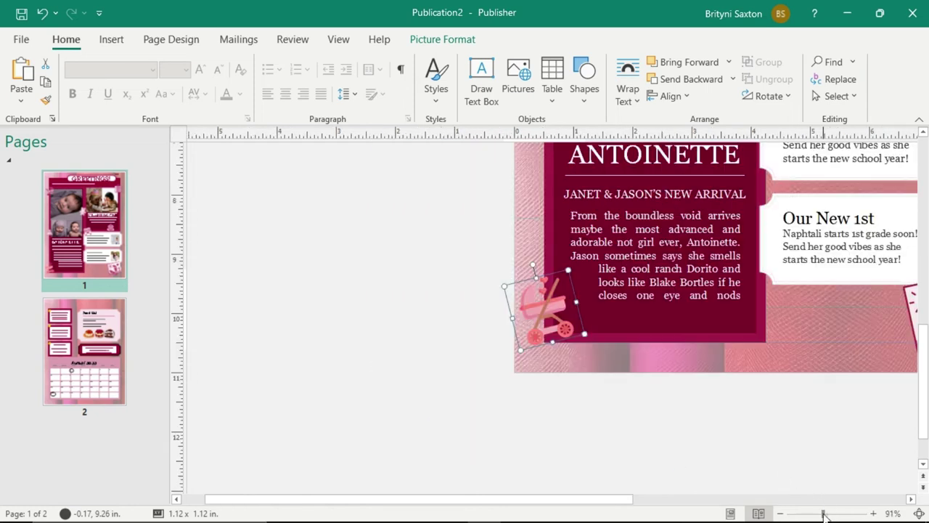
pyautogui.moveTo(574, 500); pyautogui.dragTo(636, 506)
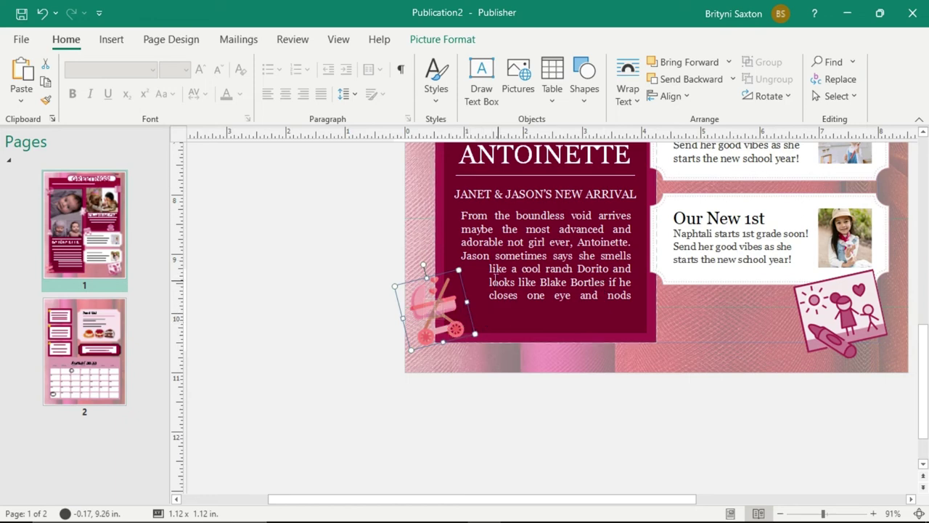
pyautogui.click(443, 40)
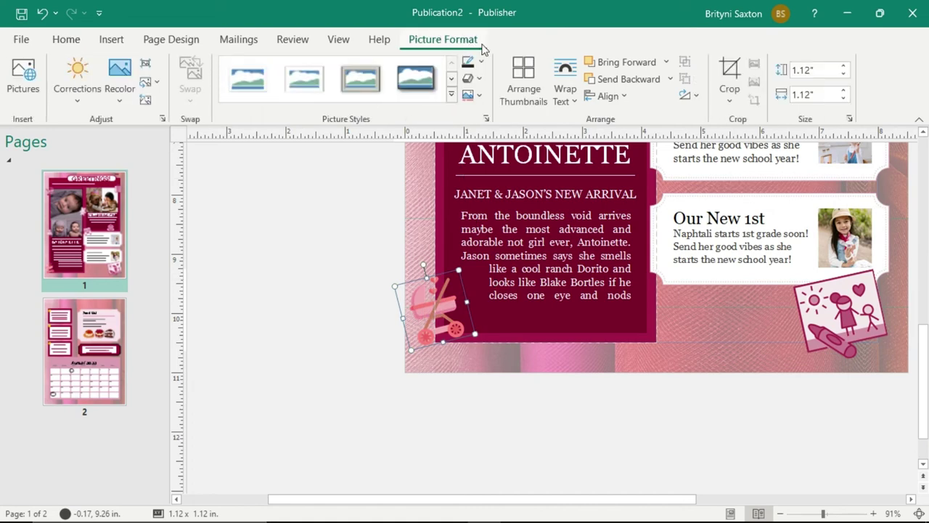
pyautogui.click(573, 102)
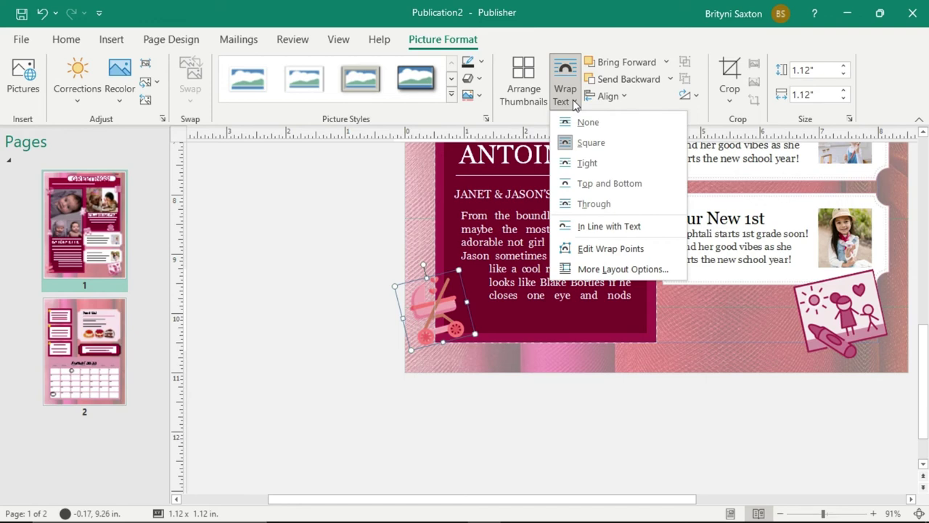
pyautogui.click(614, 203)
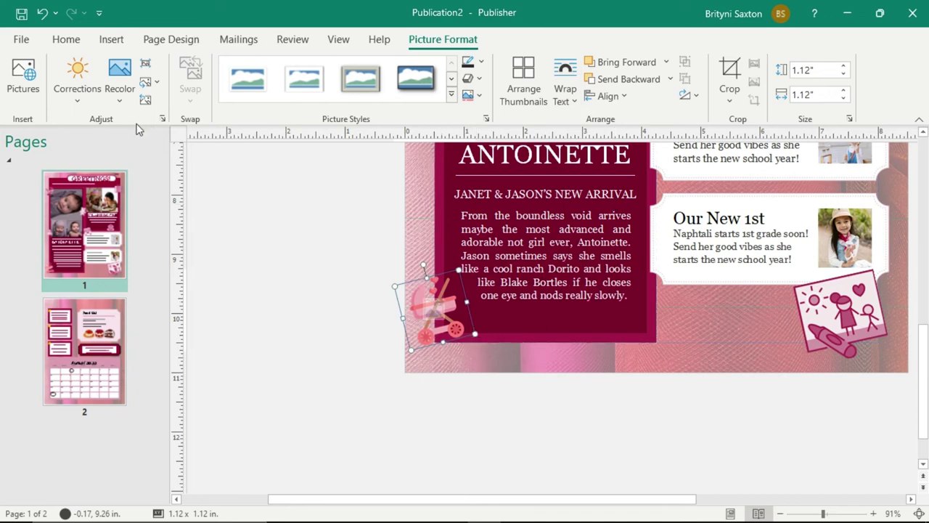
# Give the stroller a lighter recolour, set its wrapping to None, and nudge it into place
pyautogui.click(118, 93)
pyautogui.click(132, 174)
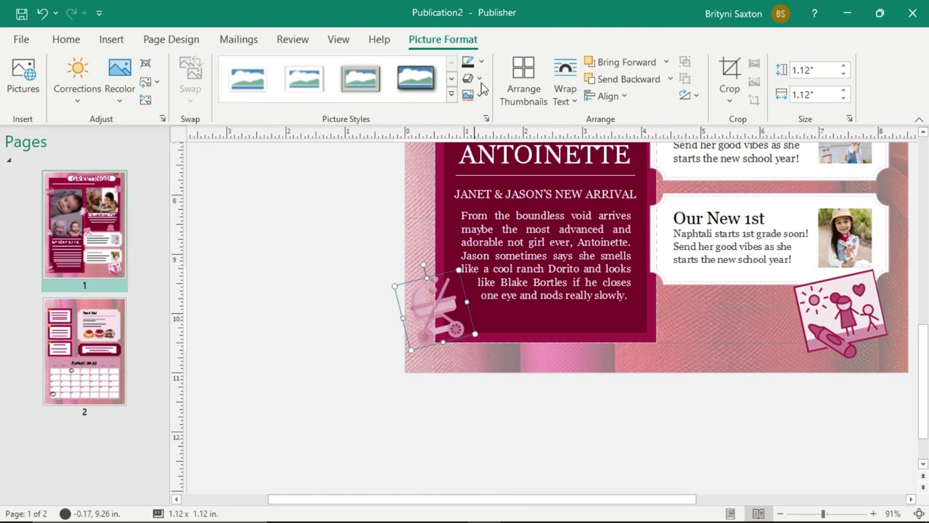
pyautogui.click(575, 100)
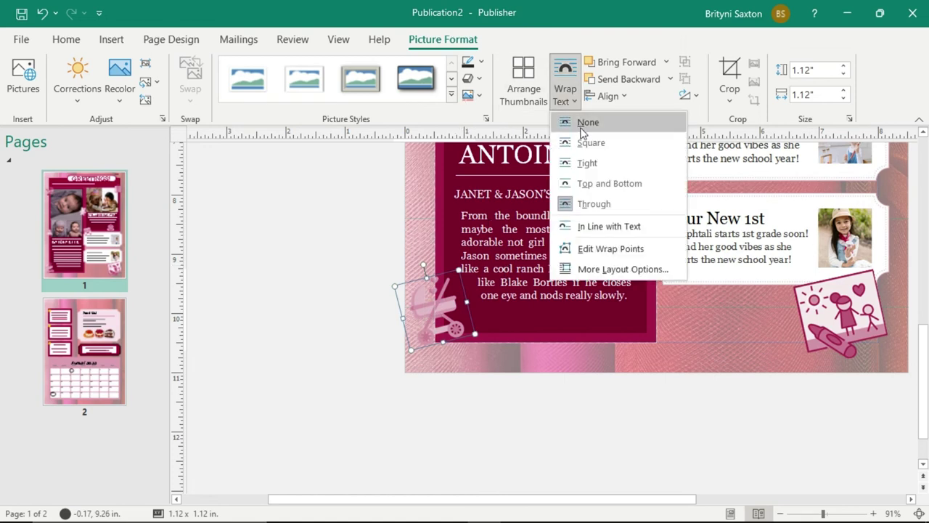
pyautogui.click(584, 122)
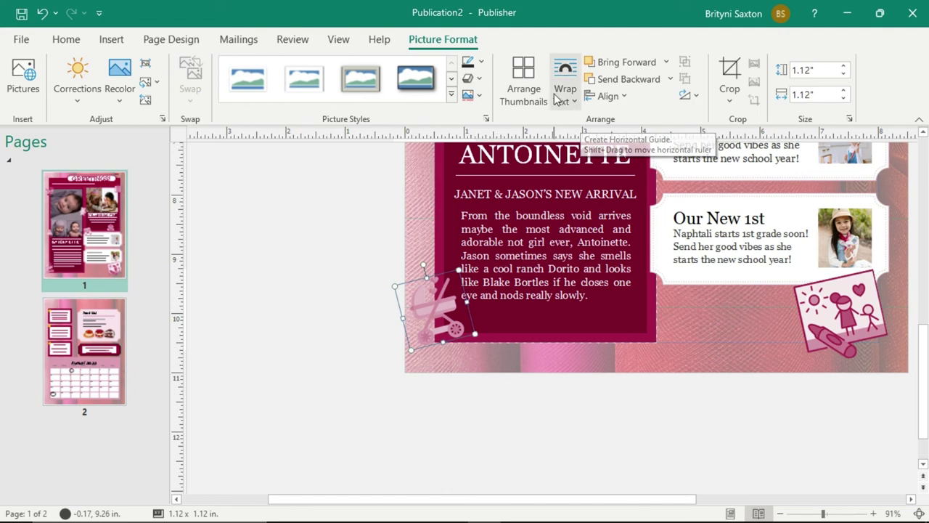
pyautogui.click(508, 422)
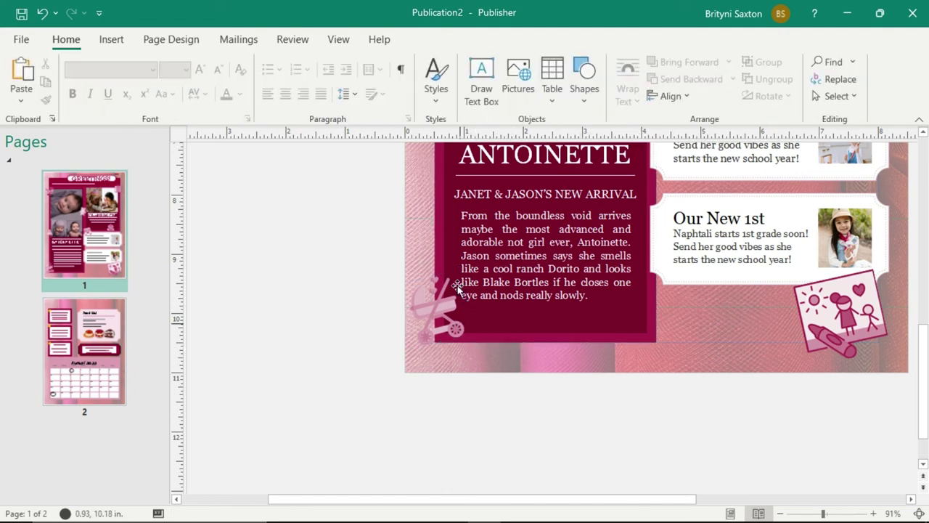
pyautogui.moveTo(463, 316); pyautogui.dragTo(465, 309)
pyautogui.press('Tab')
# Apply No Recolor to the cake picture to restore its original colours
pyautogui.click(816, 245)
pyautogui.click(119, 86)
pyautogui.click(122, 127)
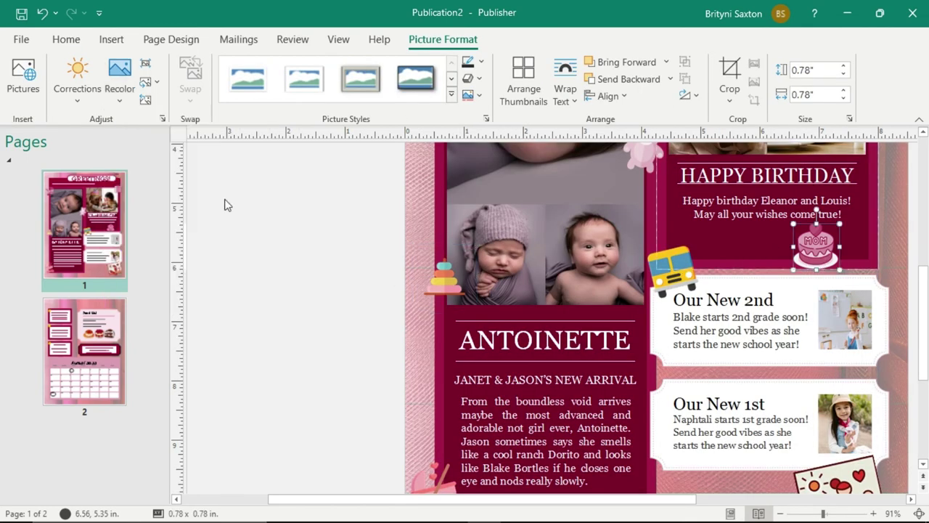
pyautogui.click(262, 265)
# Apply No Recolor to the stroller, teddy bear and gift box graphics together
pyautogui.scroll(2, 262, 264)
pyautogui.scroll(5, 261, 265)
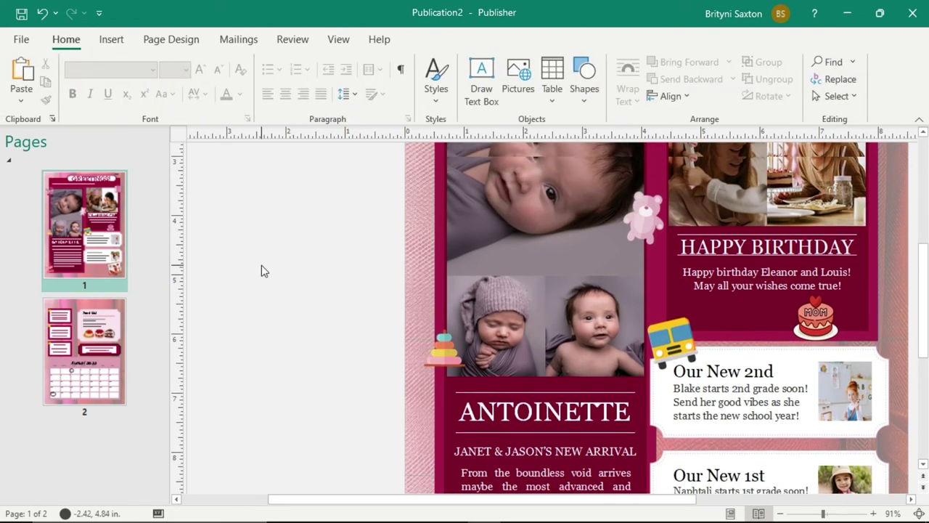
pyautogui.scroll(3, 262, 265)
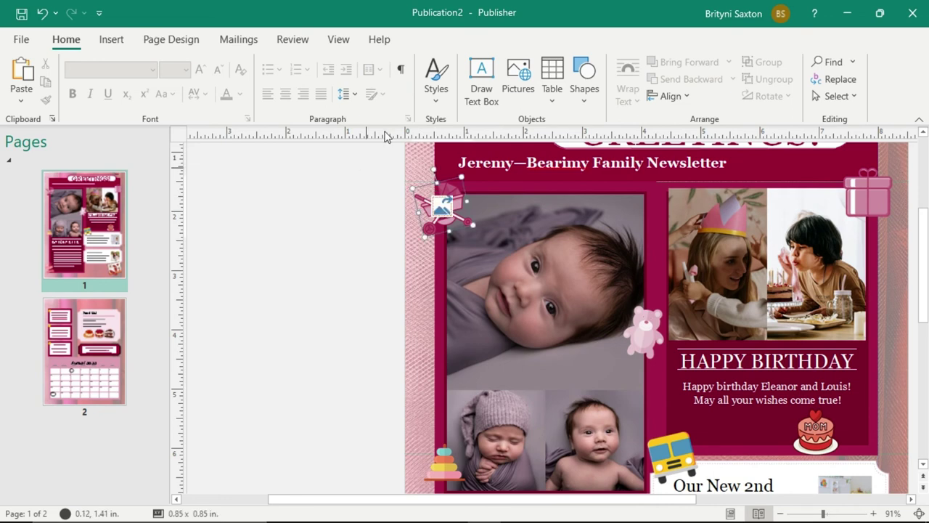
pyautogui.click(438, 204)
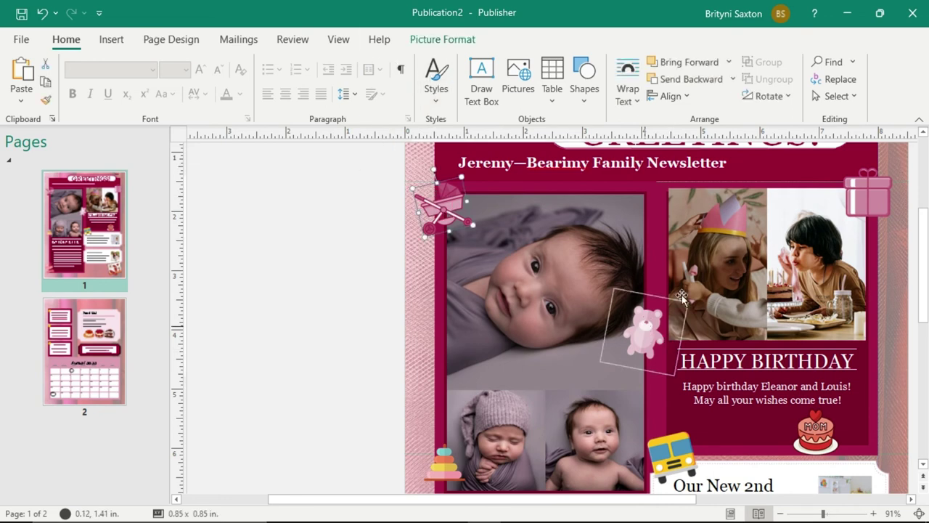
pyautogui.keyDown('shift'); pyautogui.click(646, 328); pyautogui.keyUp('shift')
pyautogui.keyDown('shift'); pyautogui.click(878, 196); pyautogui.keyUp('shift')
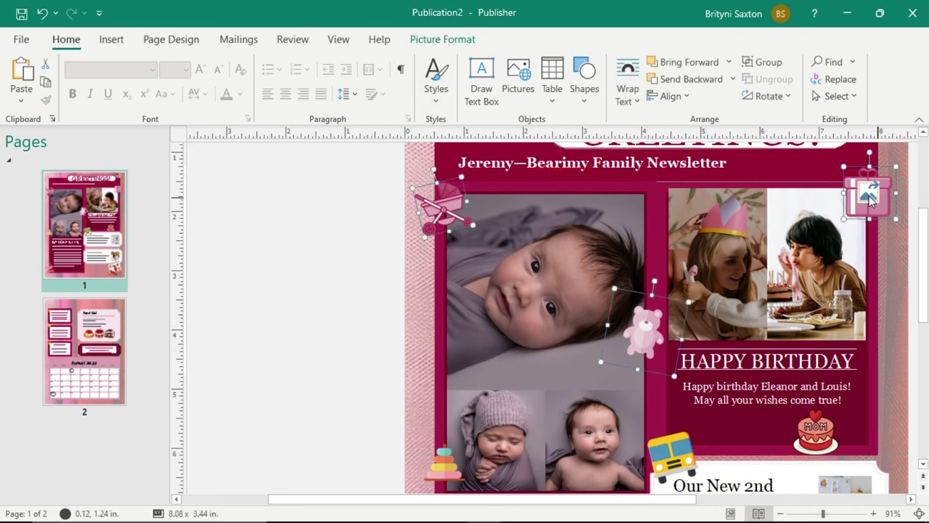
pyautogui.click(439, 38)
pyautogui.click(120, 98)
pyautogui.click(132, 137)
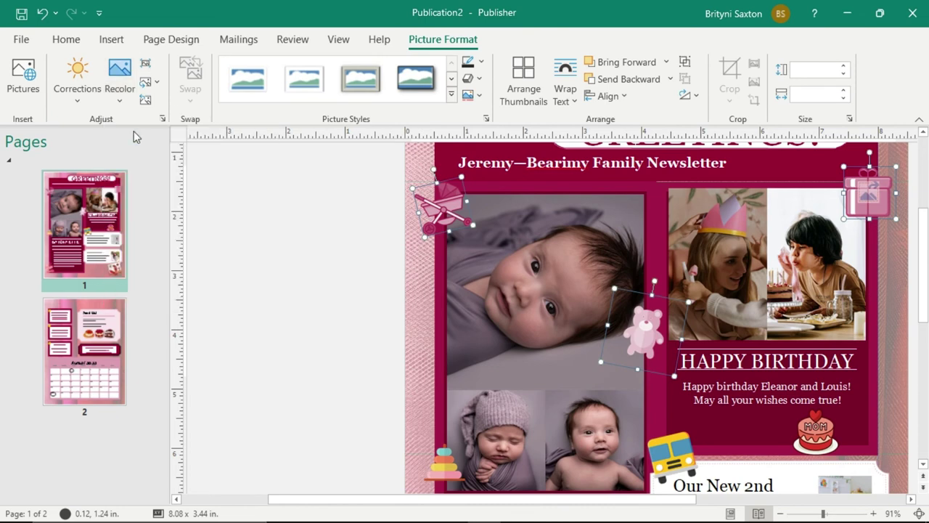
# Fit the whole page in view, look over page 2, then come back to page 1
pyautogui.click(224, 351)
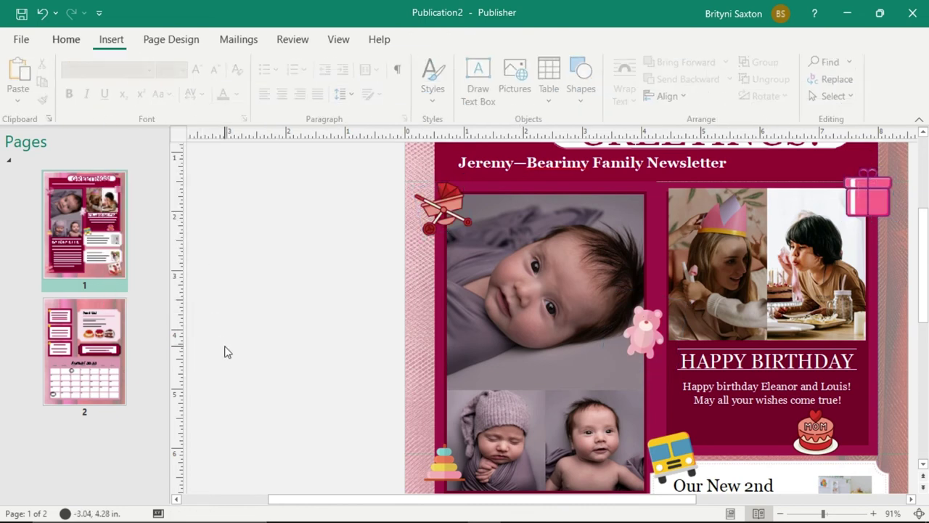
pyautogui.scroll(2, 224, 352)
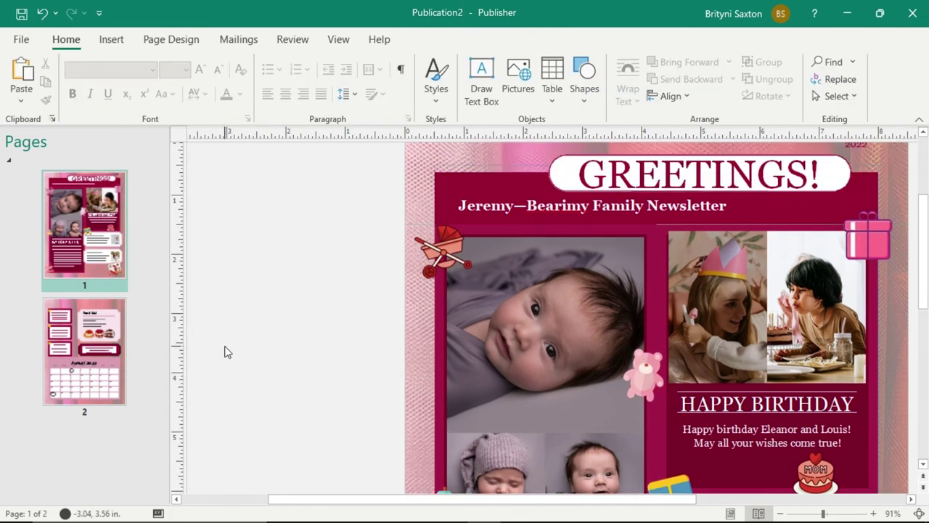
pyautogui.scroll(2, 225, 352)
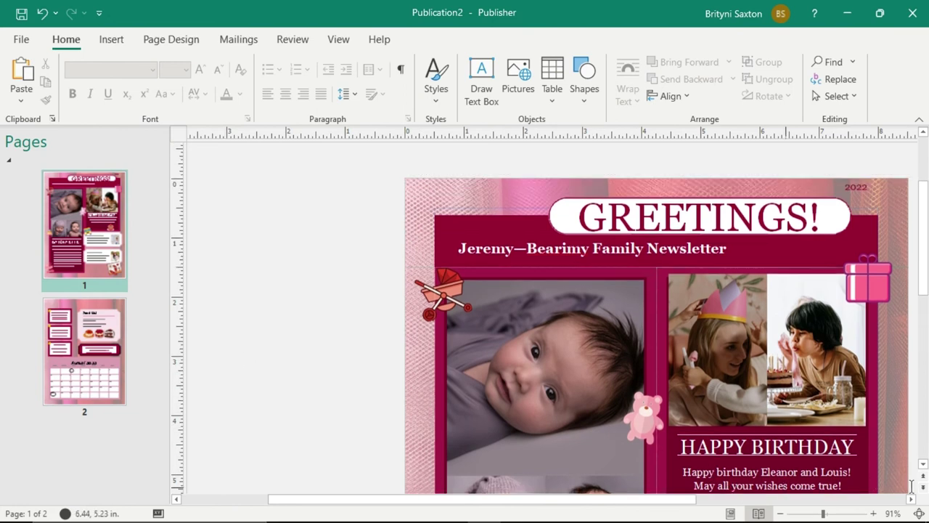
pyautogui.click(919, 513)
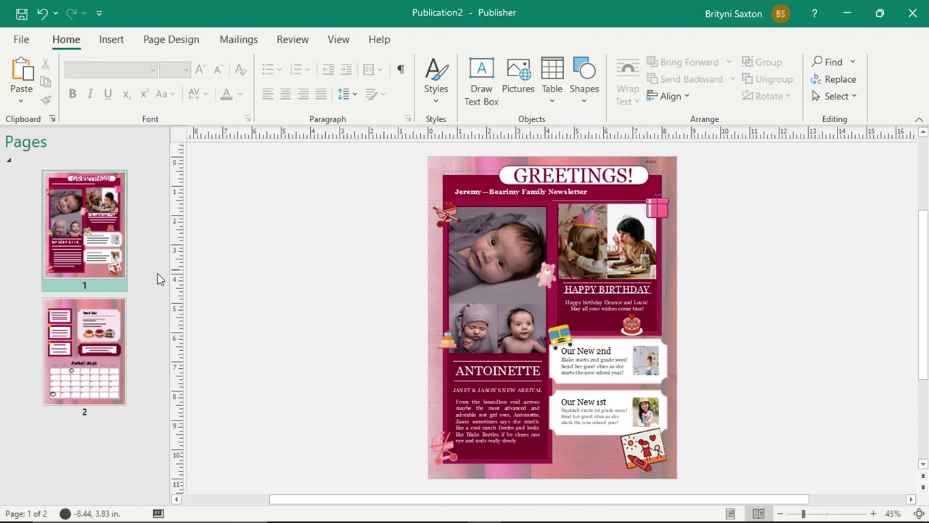
pyautogui.click(101, 372)
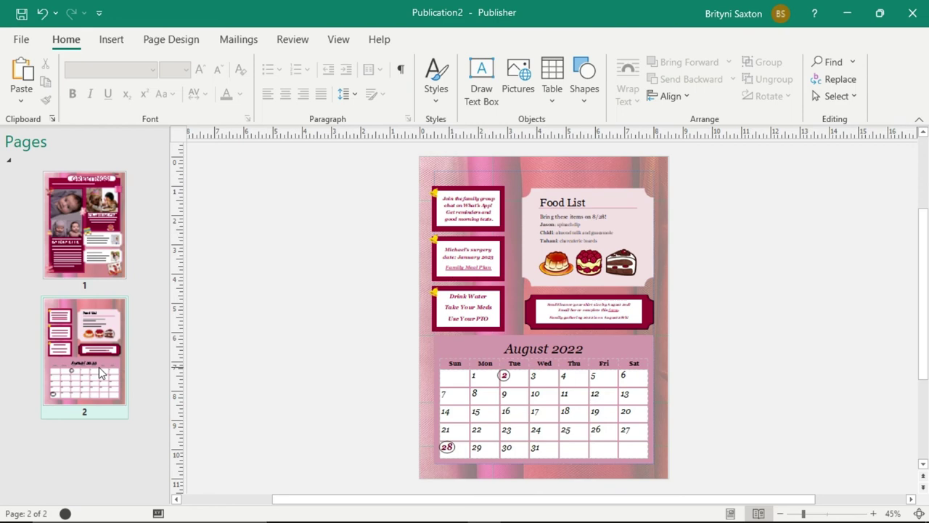
pyautogui.click(108, 261)
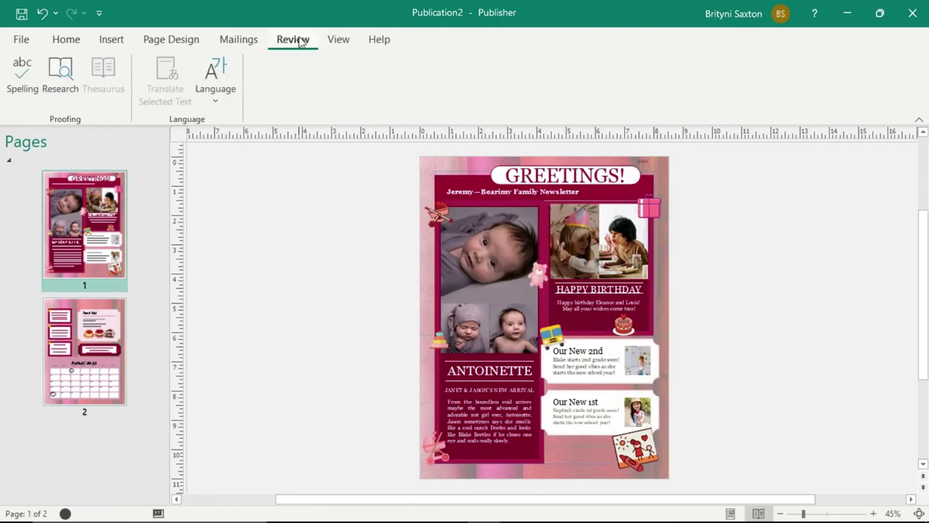
# Spell-check the whole publication, adding 'Bearimy' to the dictionary, and close the completion message
pyautogui.click(25, 85)
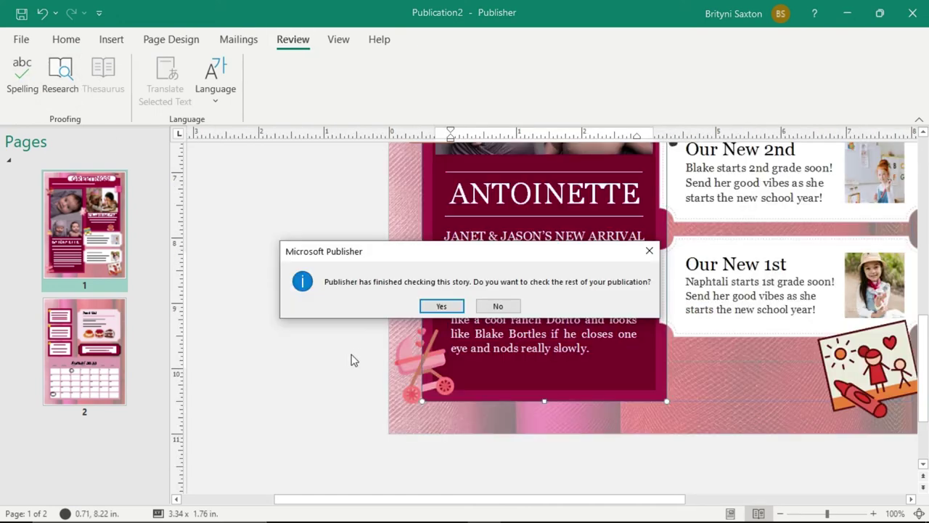
pyautogui.click(442, 306)
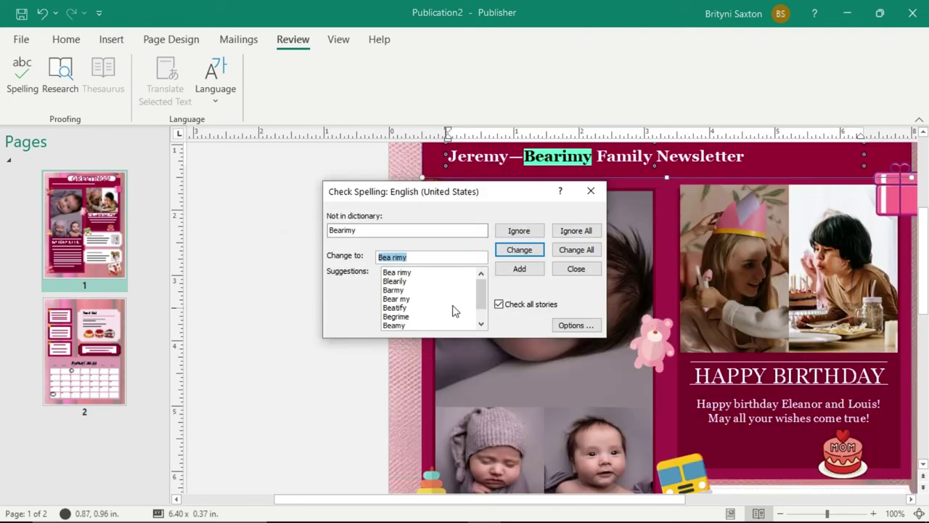
pyautogui.click(539, 272)
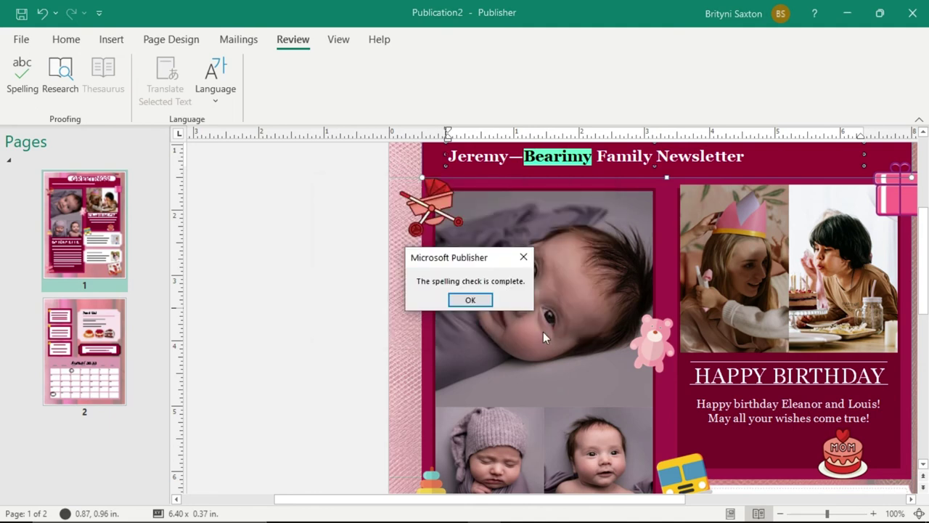
pyautogui.click(471, 300)
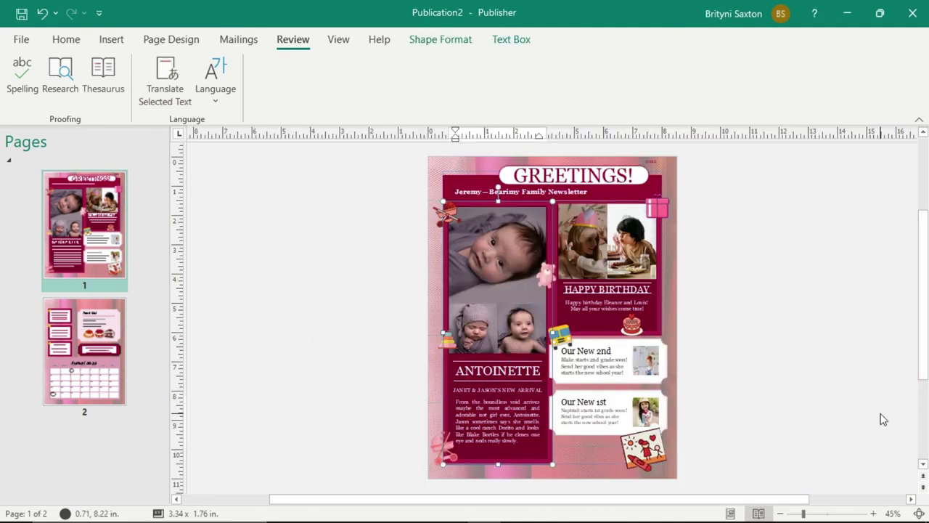
pyautogui.click(22, 39)
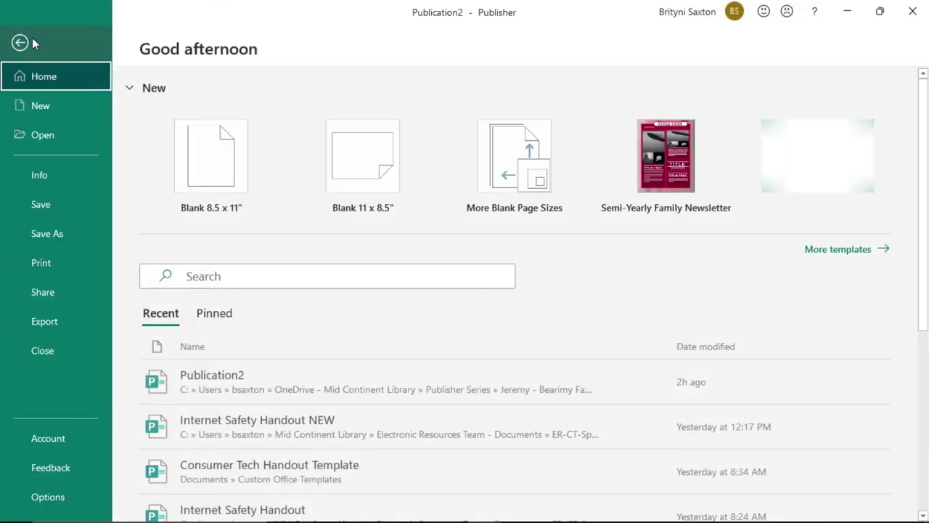
pyautogui.click(71, 233)
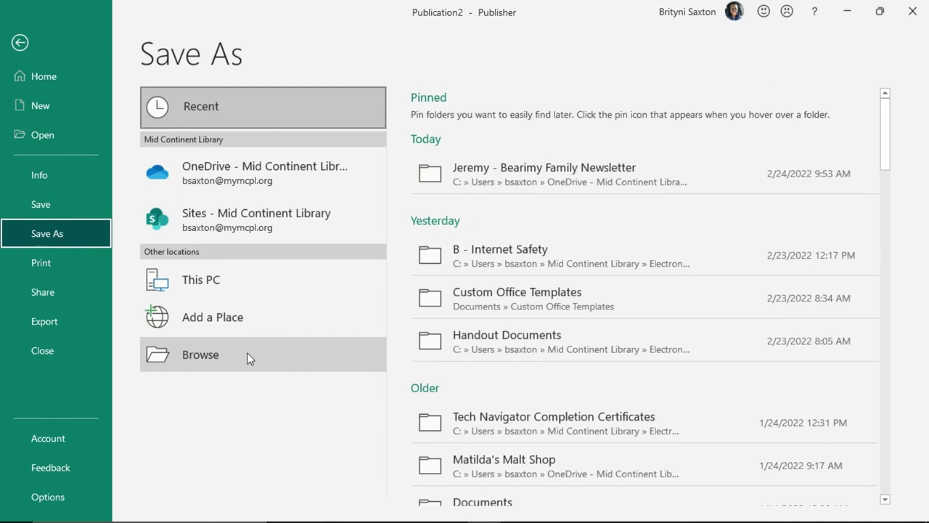
pyautogui.click(307, 351)
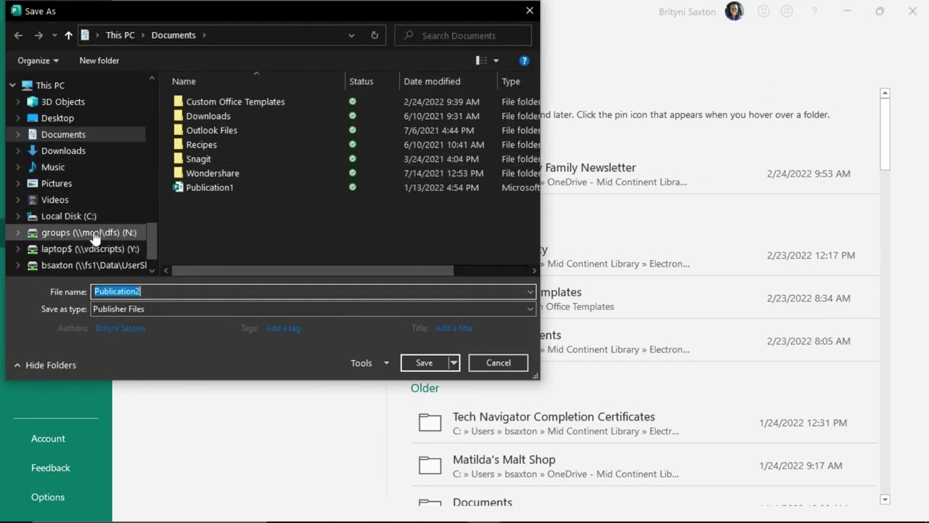
pyautogui.scroll(5, 83, 235)
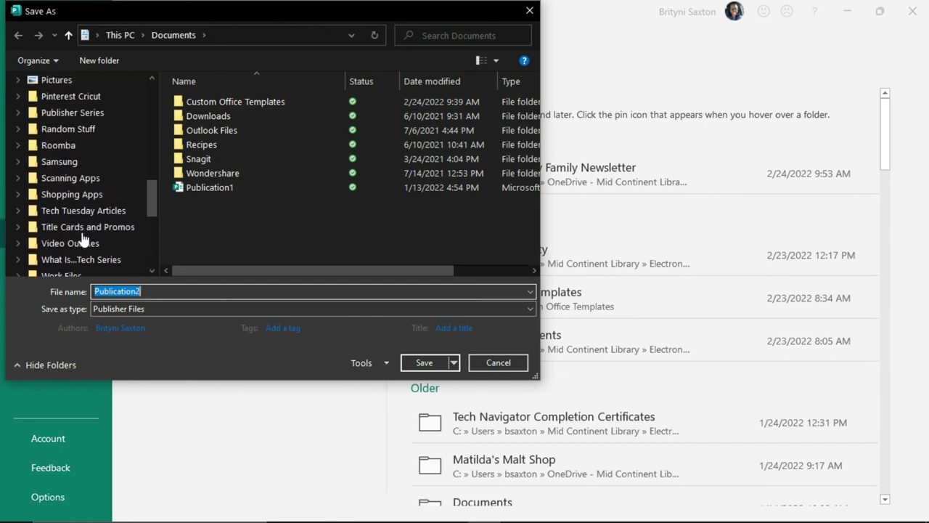
pyautogui.click(73, 112)
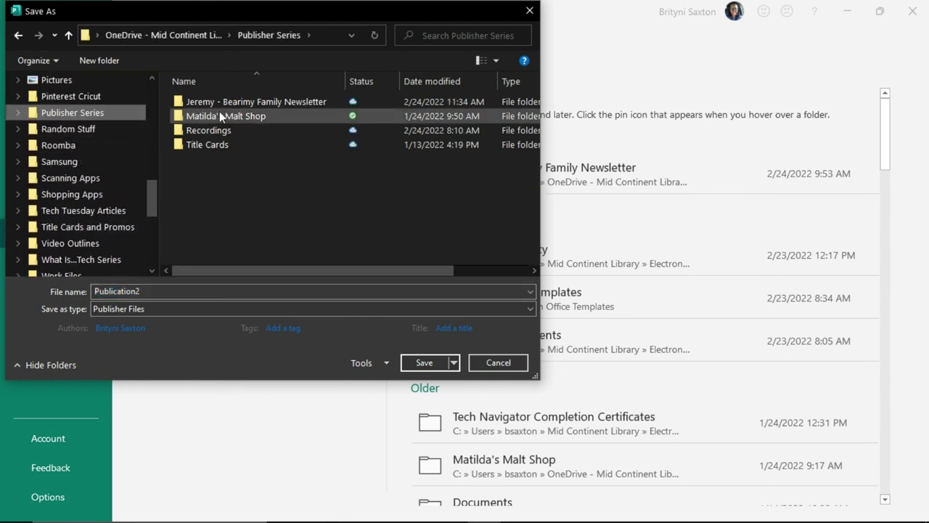
pyautogui.click(241, 101)
pyautogui.doubleClick(241, 102)
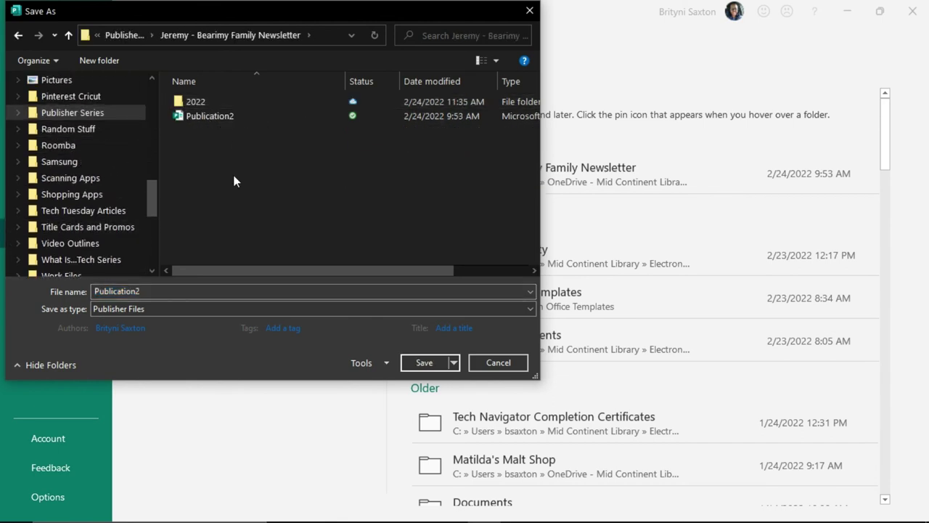
pyautogui.doubleClick(210, 101)
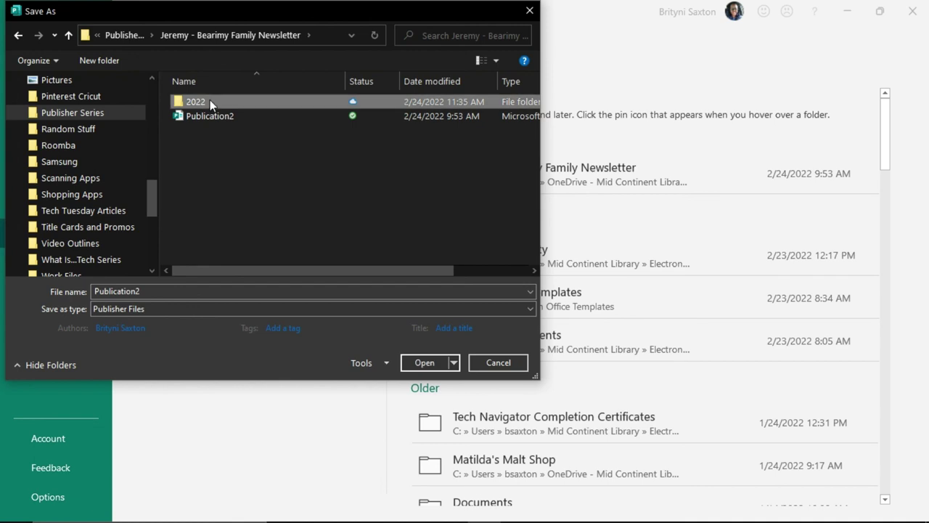
pyautogui.doubleClick(148, 291)
pyautogui.write('2022 - Au')
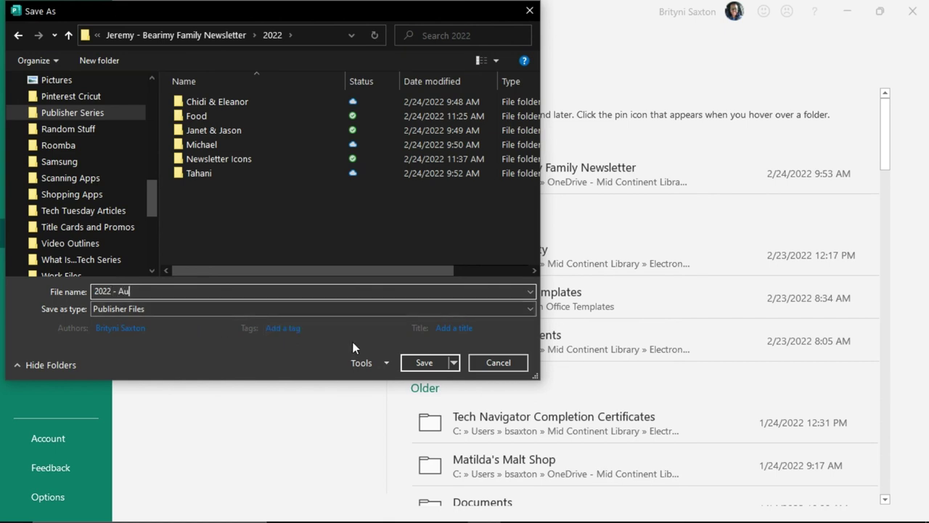
pyautogui.write('gust')
pyautogui.click(421, 364)
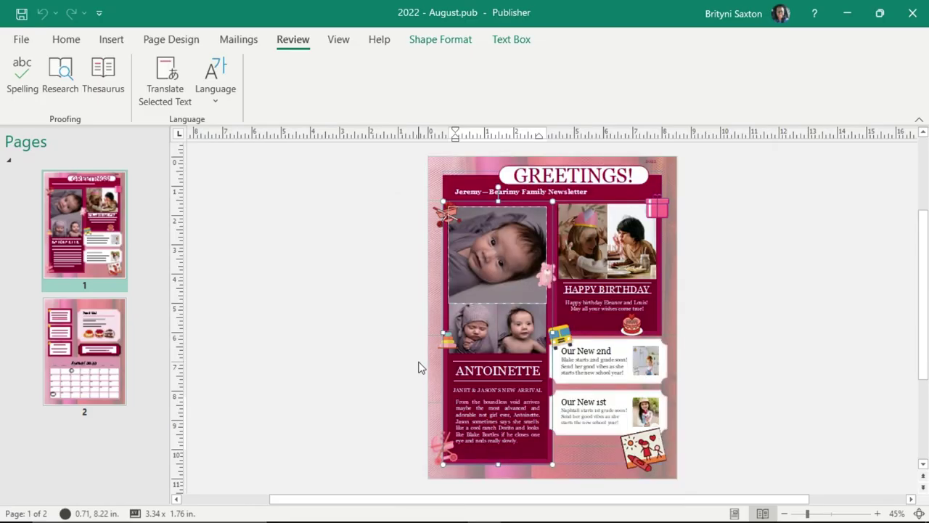
# Save the newsletter as a PDF named '2022 - August' in the 2022 folder
pyautogui.click(371, 345)
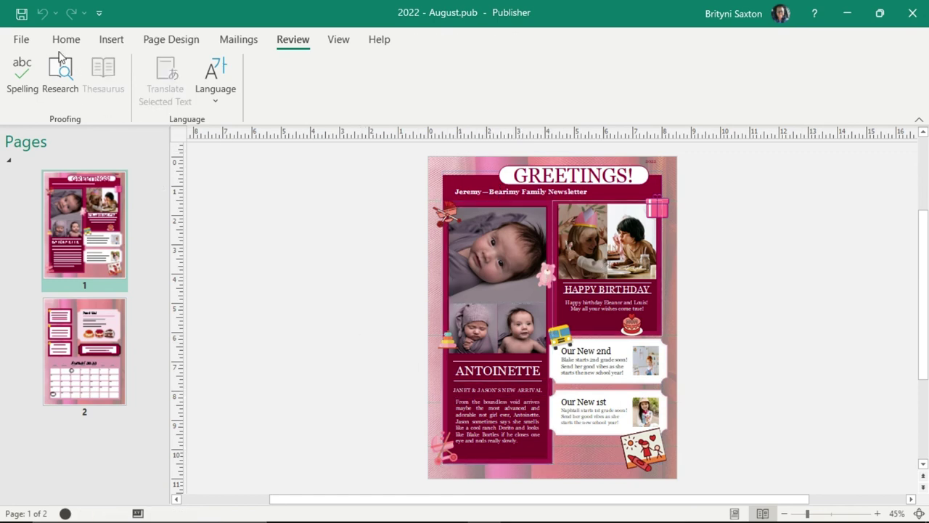
pyautogui.click(24, 42)
pyautogui.click(59, 236)
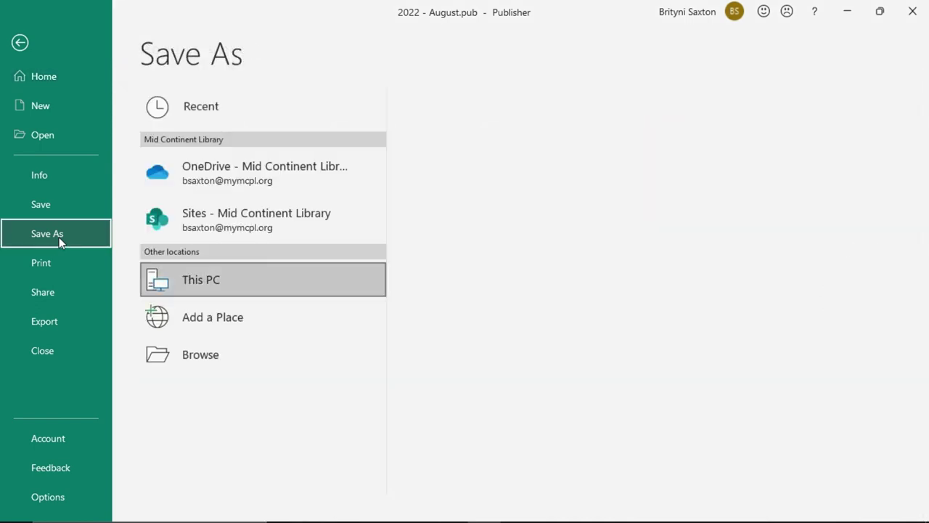
pyautogui.click(211, 355)
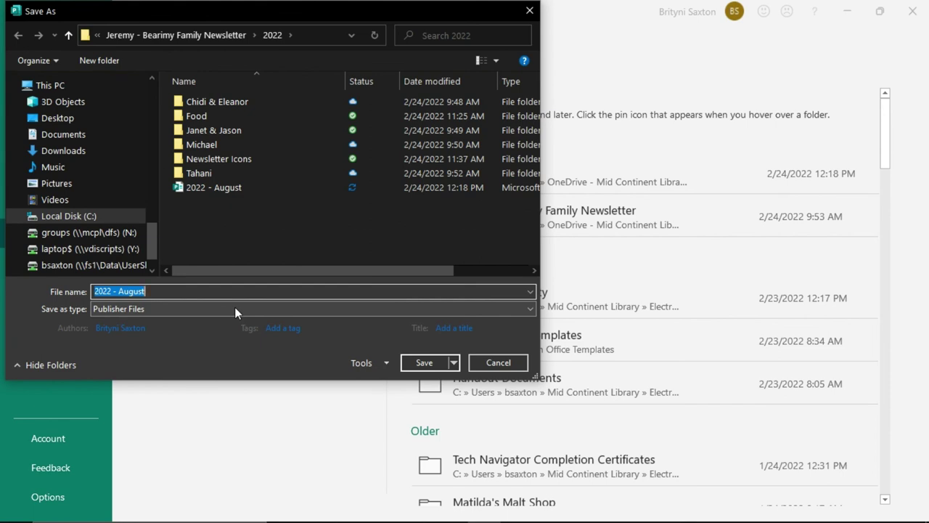
pyautogui.click(234, 309)
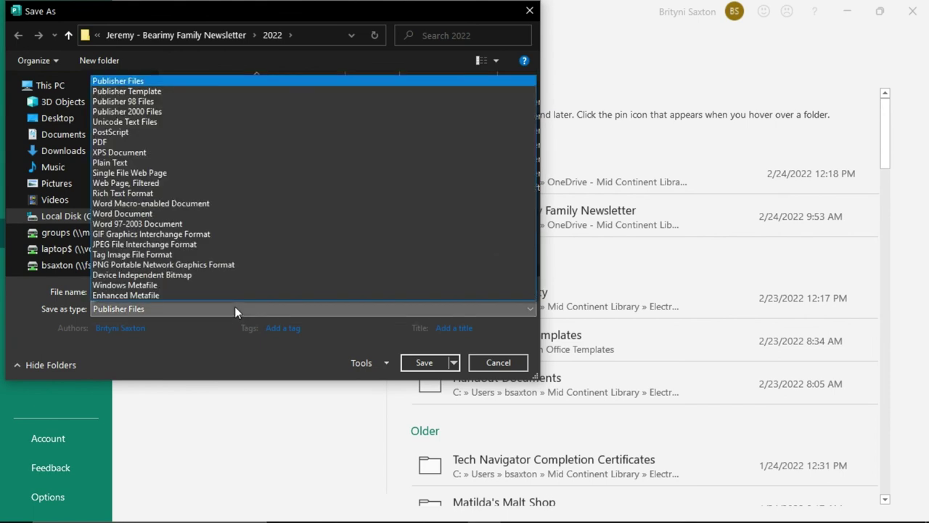
pyautogui.click(240, 141)
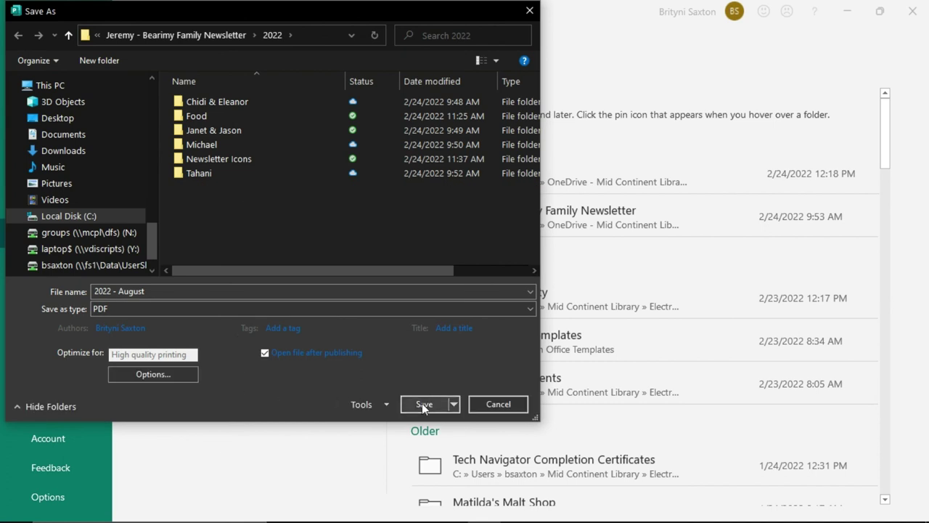
pyautogui.click(424, 403)
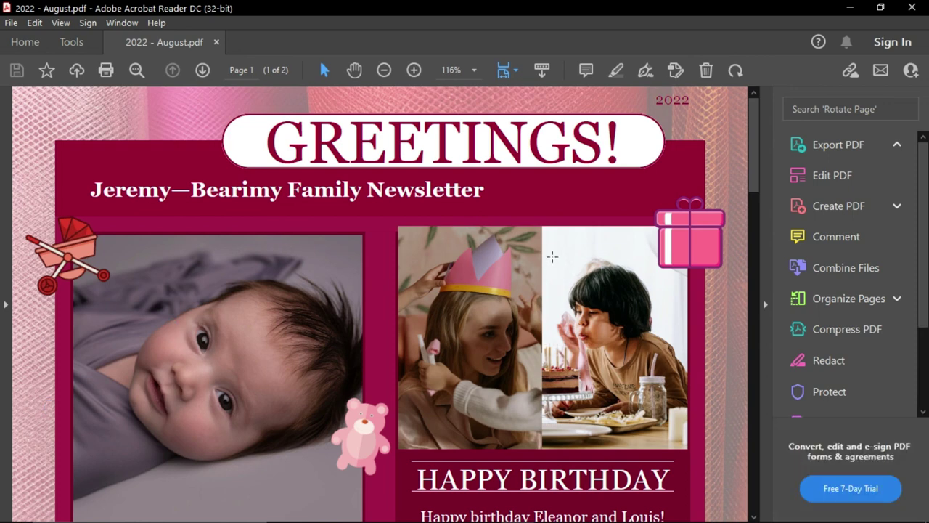
# Scroll down the PDF from the GREETINGS header to the August 2022 calendar on page 2
pyautogui.scroll(-1, 552, 261)
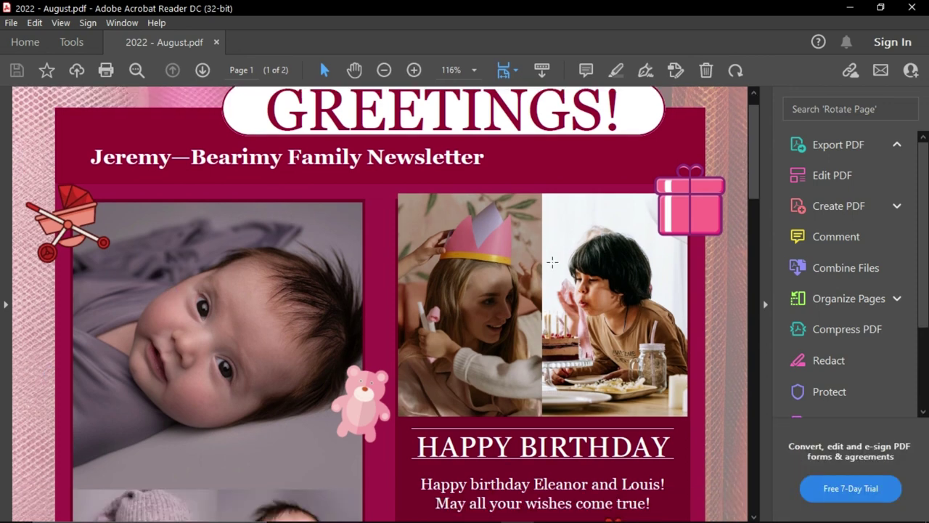
pyautogui.scroll(-2, 552, 261)
pyautogui.scroll(-4, 551, 259)
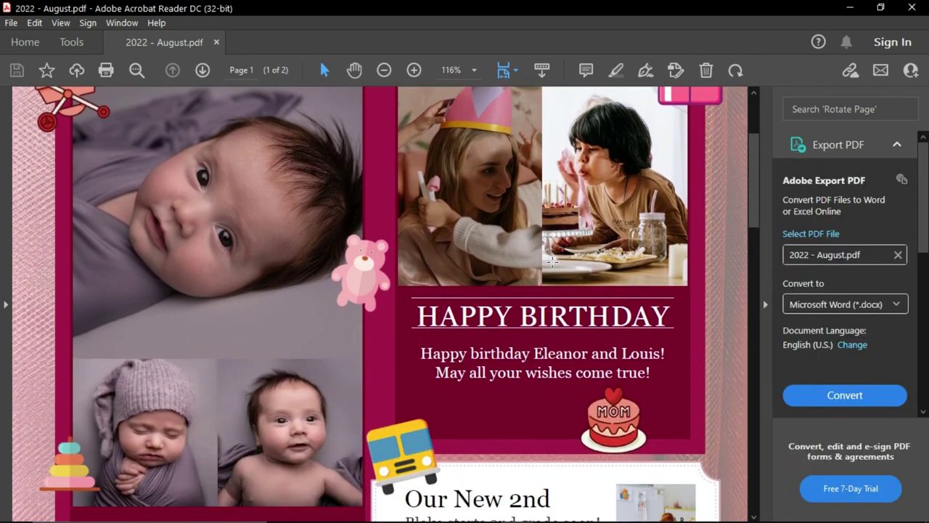
pyautogui.scroll(-6, 552, 262)
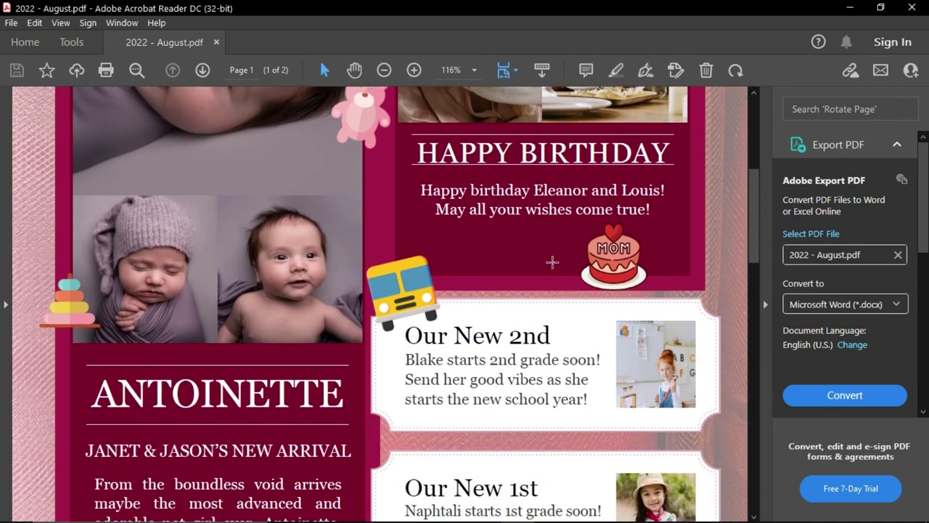
pyautogui.scroll(-3, 553, 261)
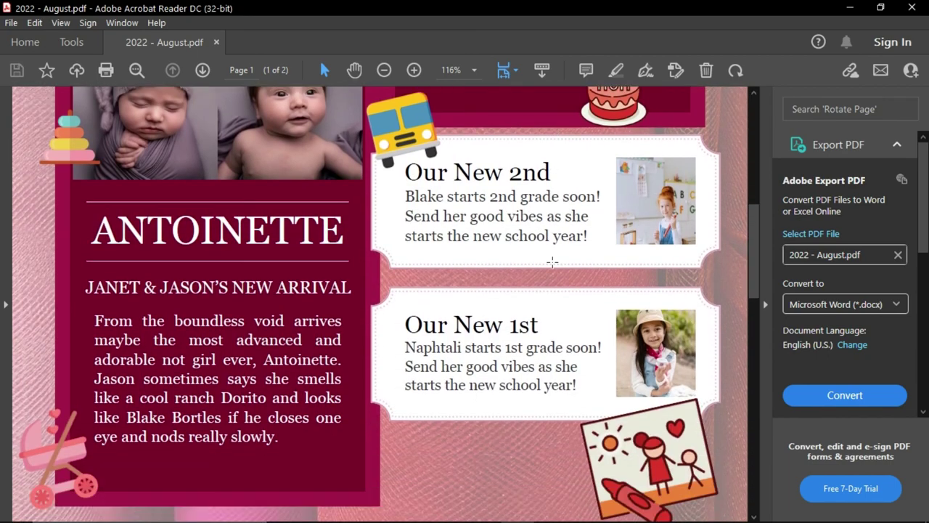
pyautogui.scroll(-1, 552, 261)
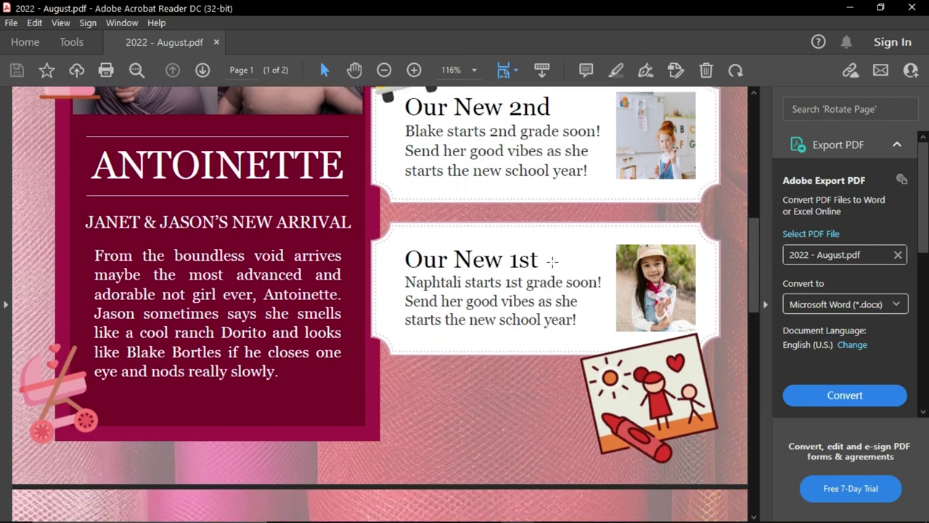
pyautogui.scroll(-7, 552, 261)
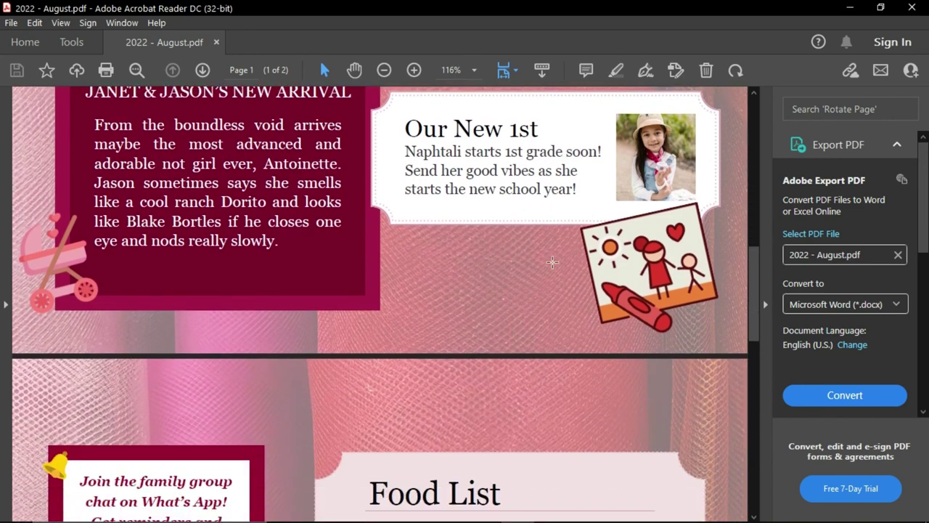
pyautogui.scroll(-5, 552, 261)
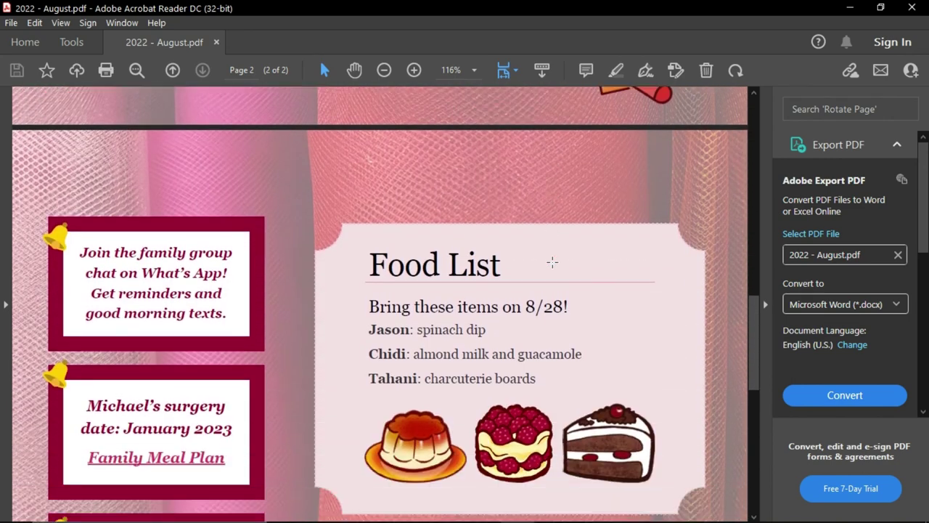
pyautogui.scroll(-3, 552, 261)
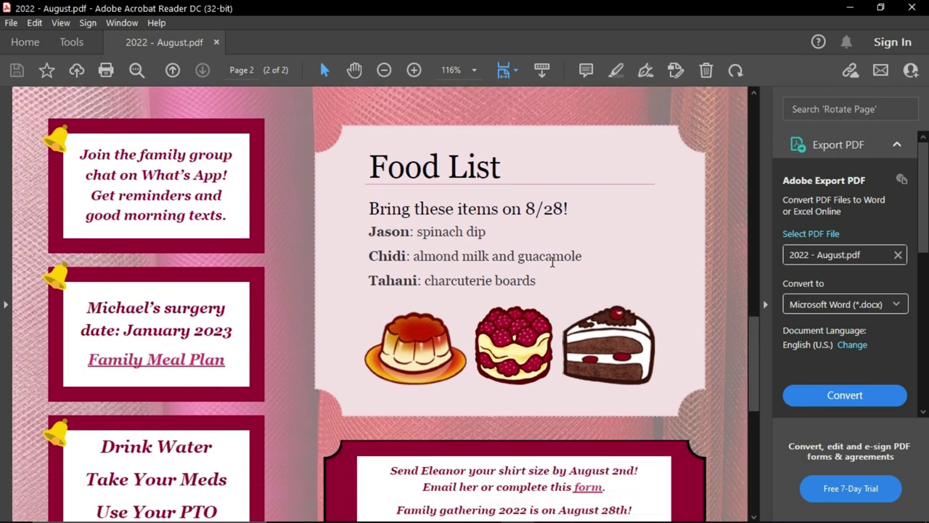
pyautogui.scroll(-2, 552, 261)
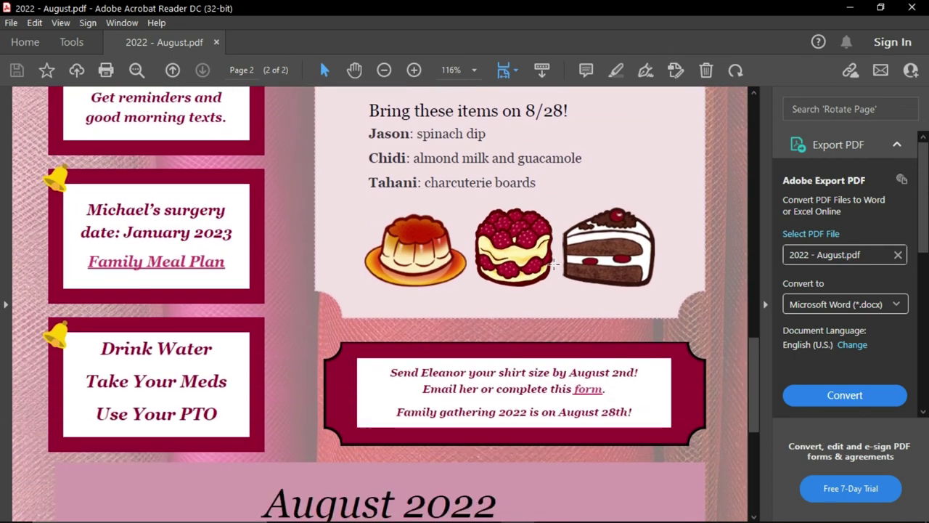
pyautogui.scroll(-4, 552, 265)
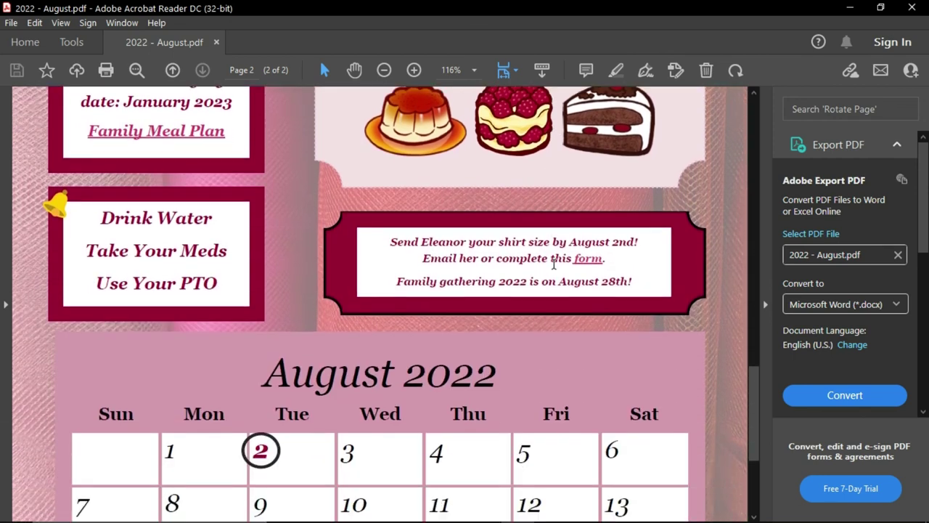
pyautogui.scroll(-7, 553, 265)
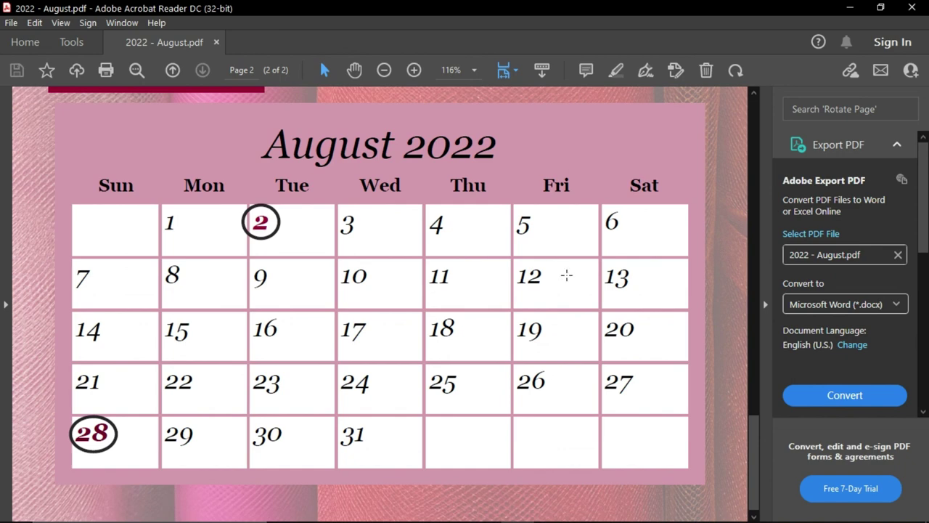
# Scroll the PDF back up to the GREETINGS! header at the top of page 1
pyautogui.scroll(10, 566, 275)
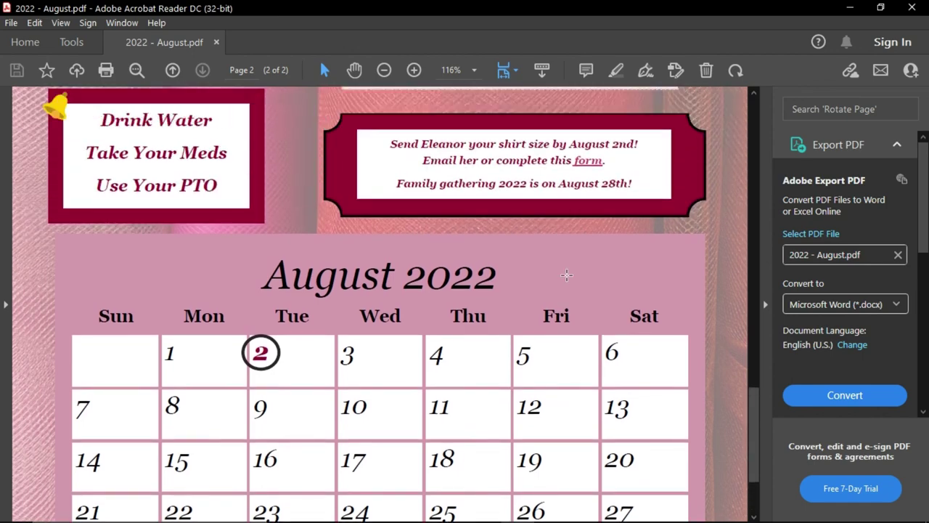
pyautogui.scroll(10, 566, 275)
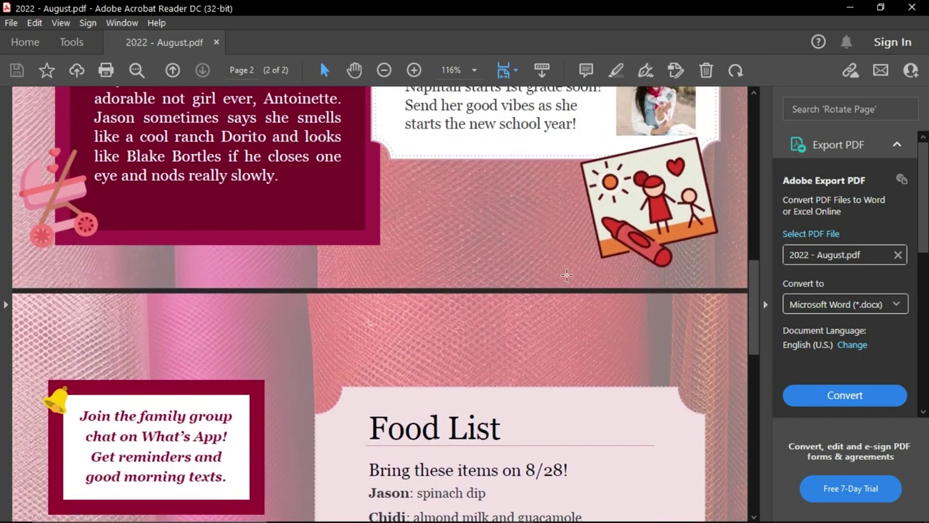
pyautogui.scroll(8, 566, 276)
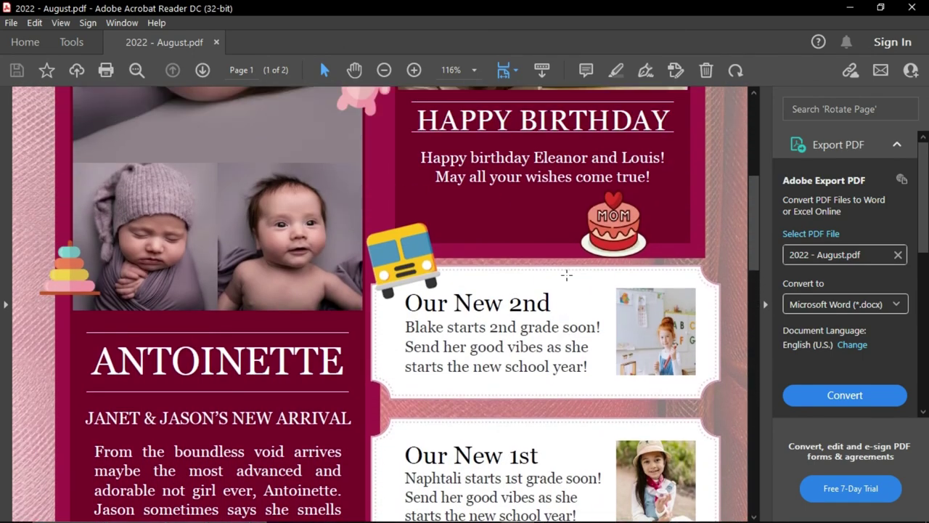
pyautogui.scroll(5, 567, 275)
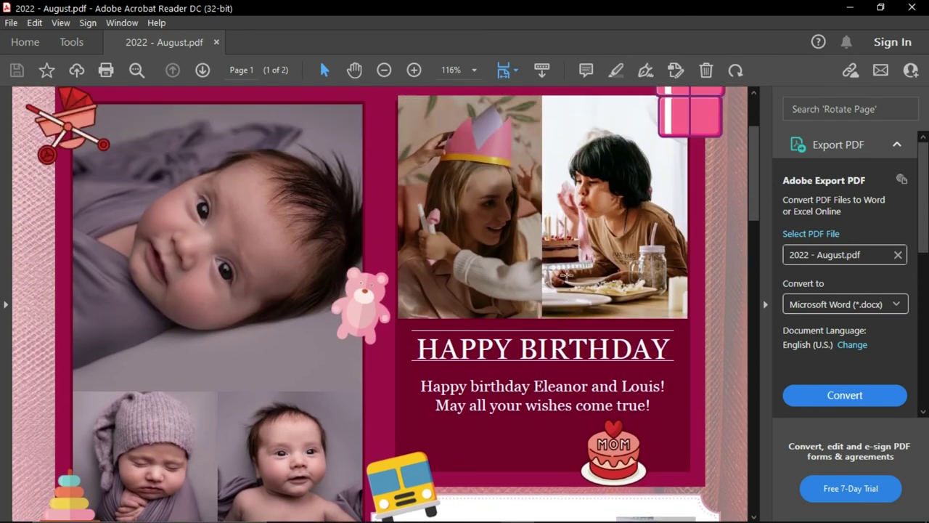
pyautogui.scroll(1, 566, 275)
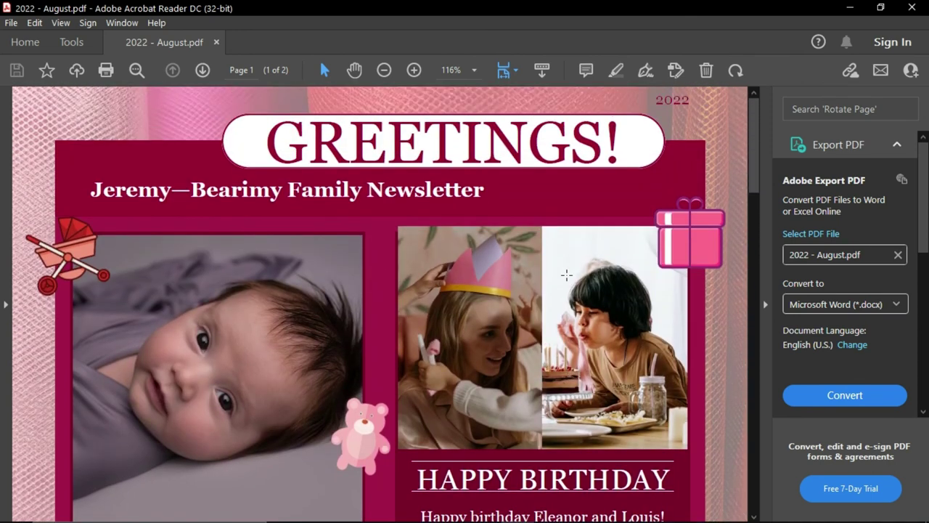